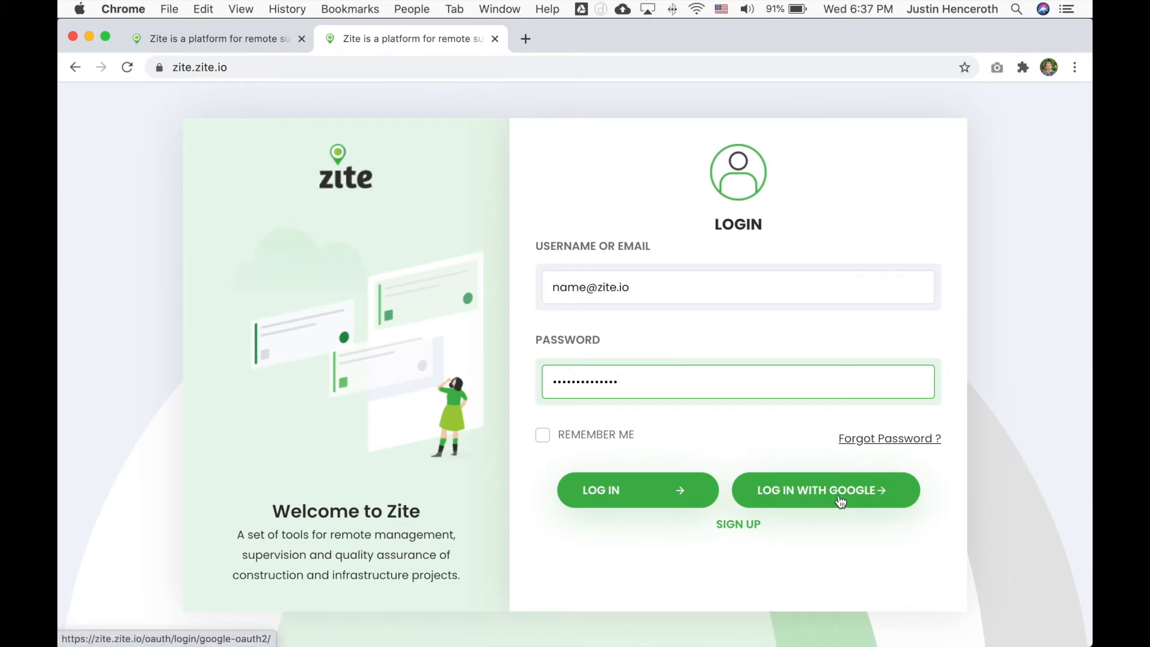
Switch to the logged-in Zite page, close the login page, and look at the Sites and Users overviews
{"action": "left_click", "coordinate": [250, 38]}
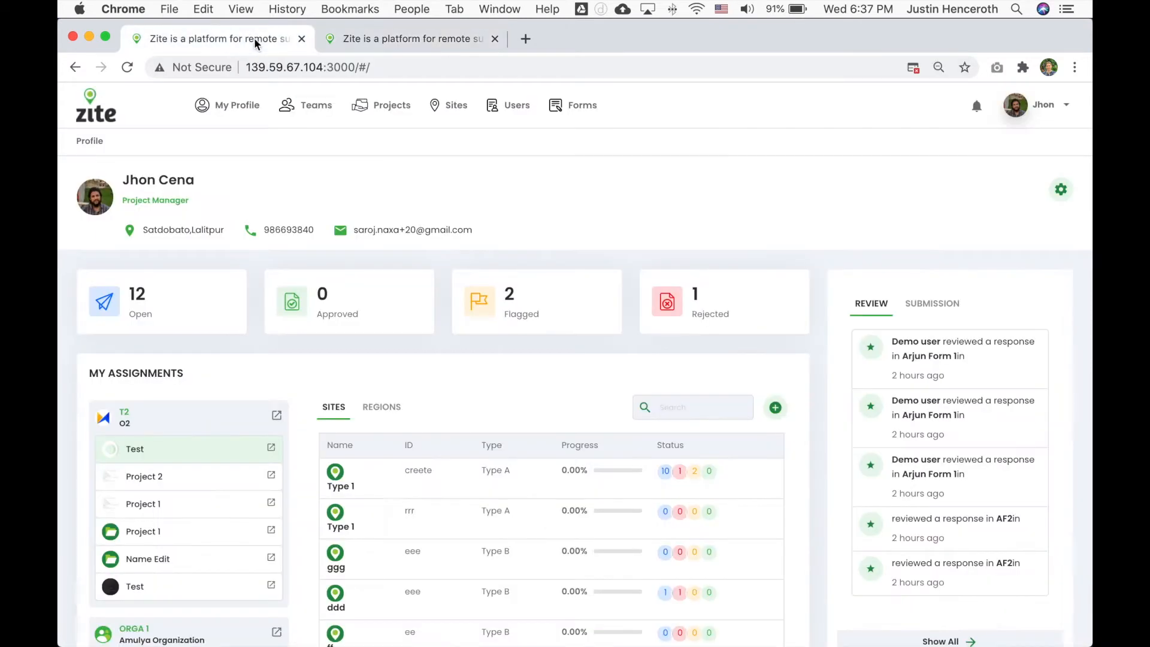
{"action": "left_click", "coordinate": [497, 40]}
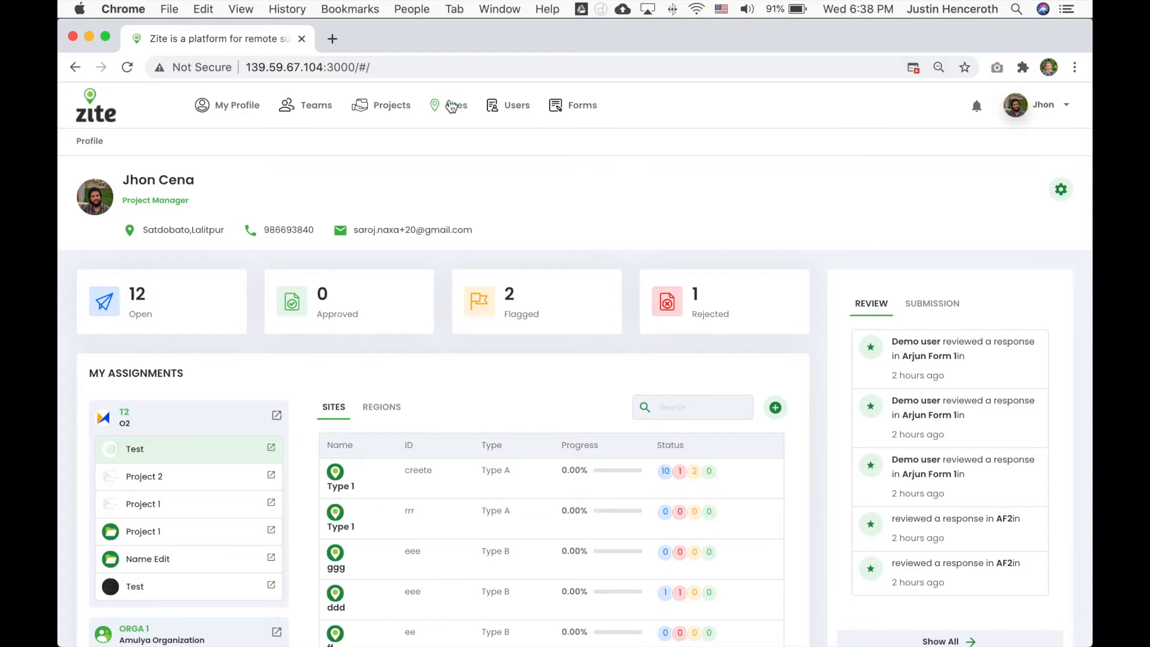
{"action": "left_click", "coordinate": [451, 107]}
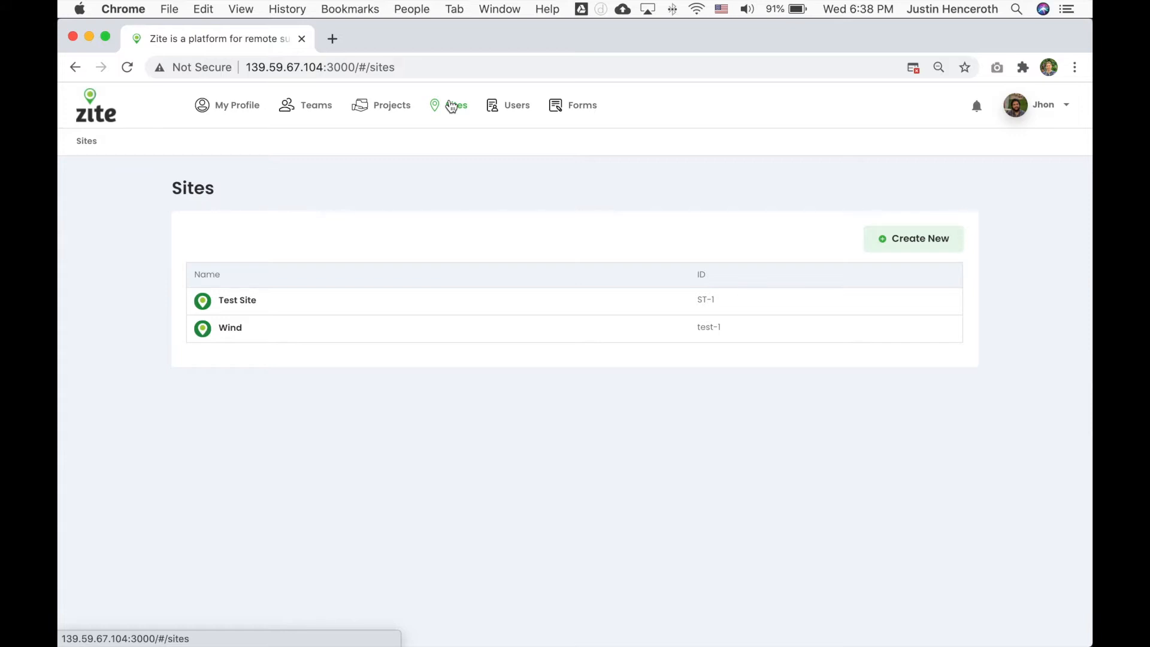
{"action": "left_click", "coordinate": [510, 109]}
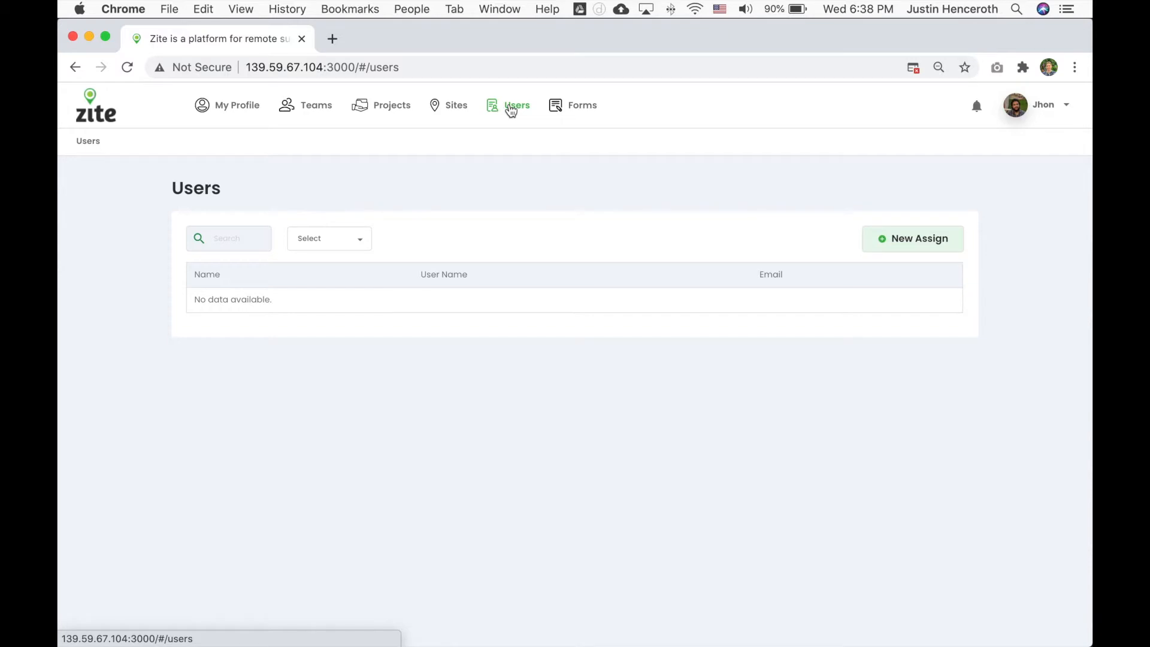
Create a new form named "Baseline Assessment" with the description "Capture key details of our users"
{"action": "left_click", "coordinate": [582, 108]}
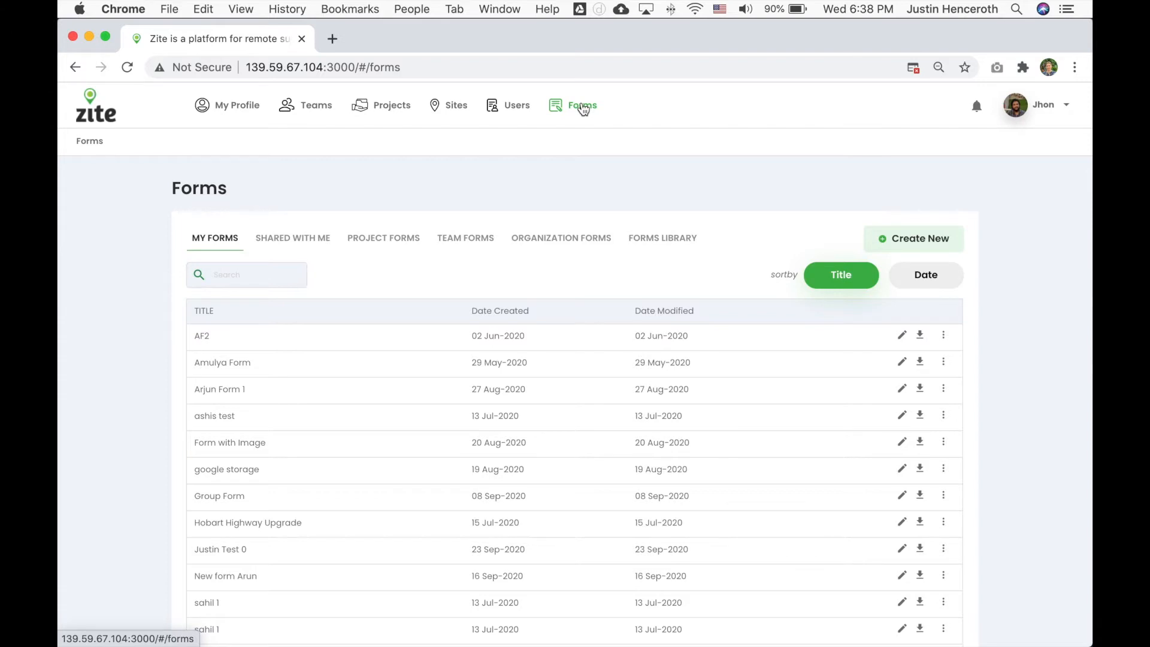
{"action": "left_click", "coordinate": [907, 242]}
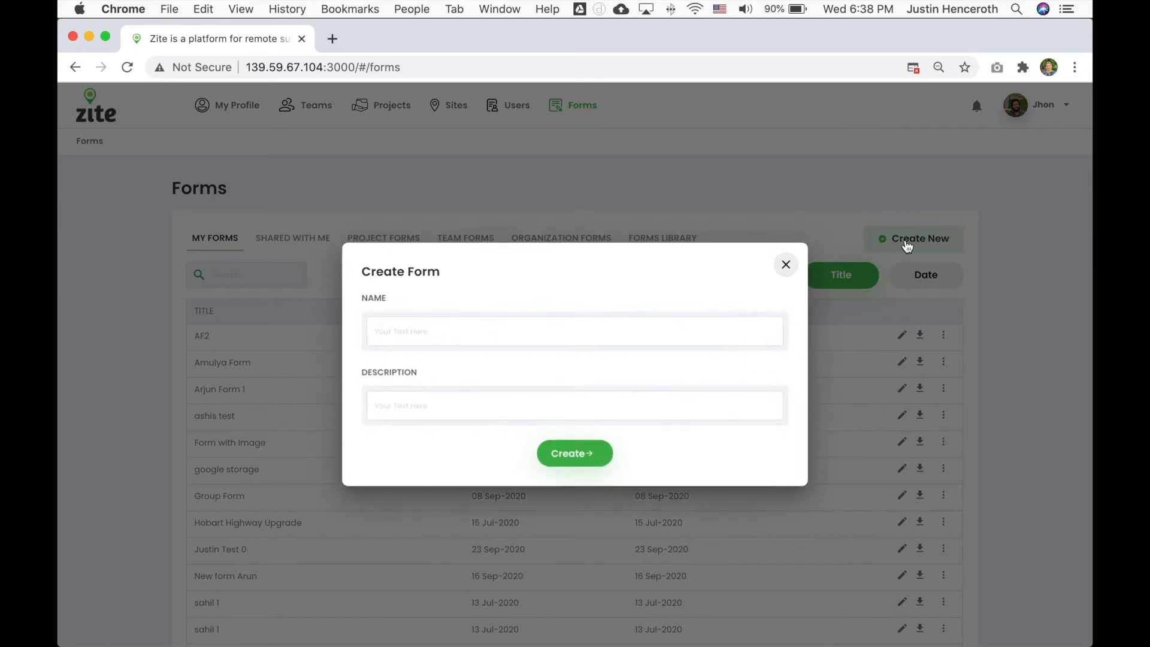
{"action": "left_click", "coordinate": [504, 337]}
{"action": "type", "text": "Basel"}
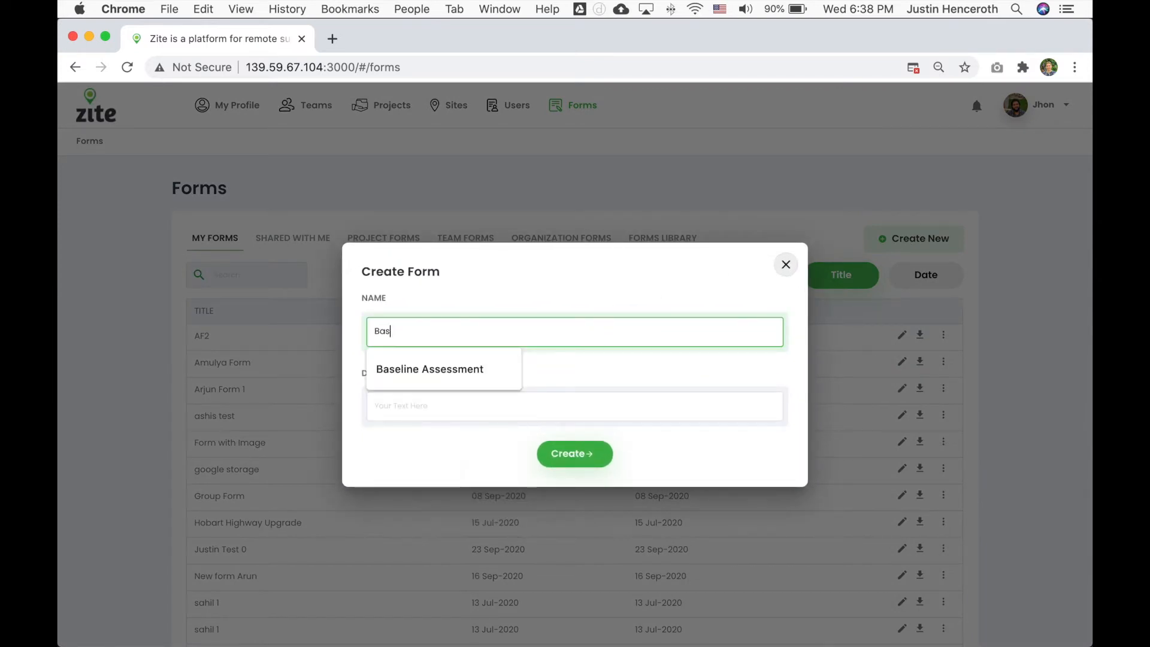
{"action": "left_click", "coordinate": [459, 376]}
{"action": "left_click", "coordinate": [436, 400]}
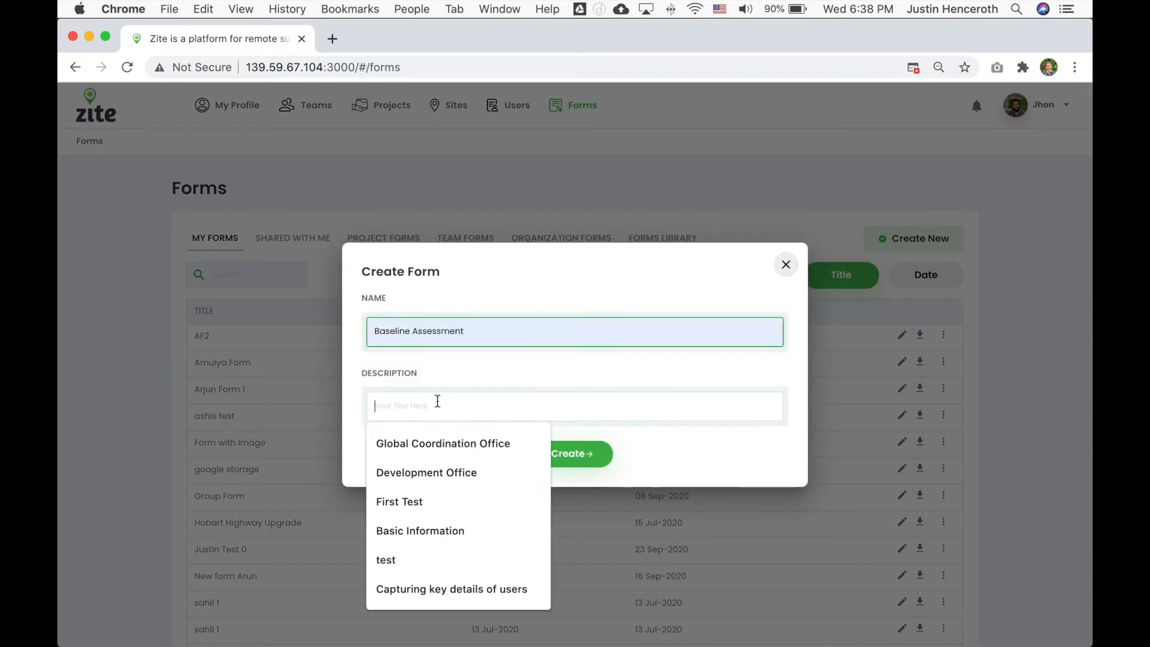
{"action": "type", "text": "Capture"}
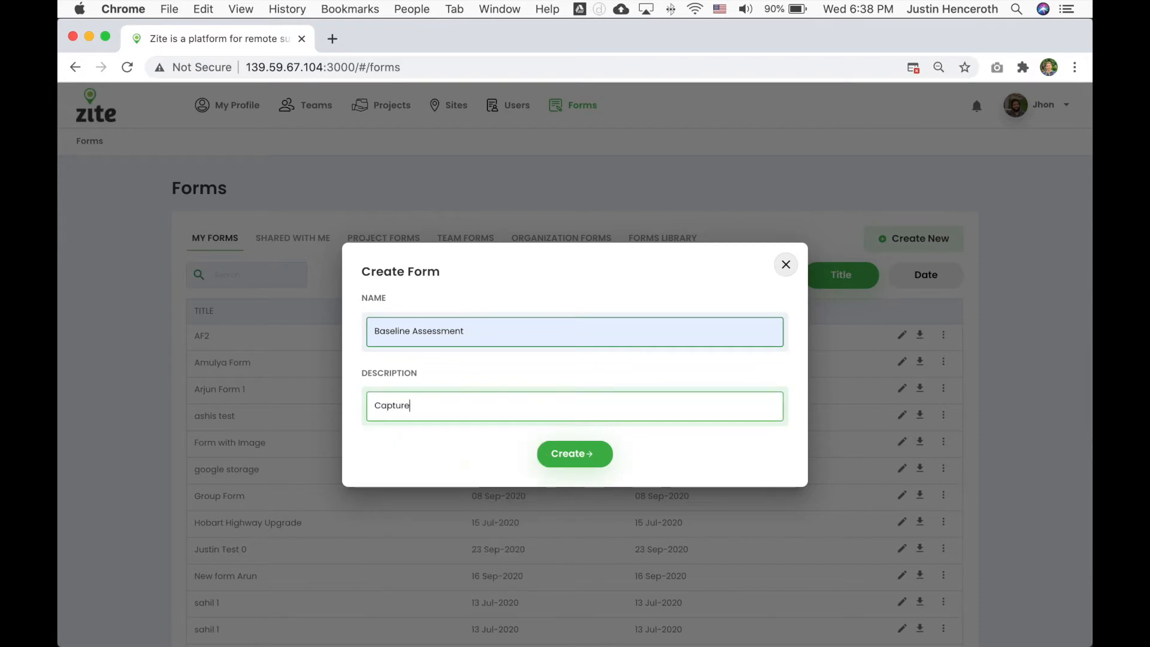
{"action": "type", "text": " key details of our users"}
{"action": "left_click", "coordinate": [583, 454]}
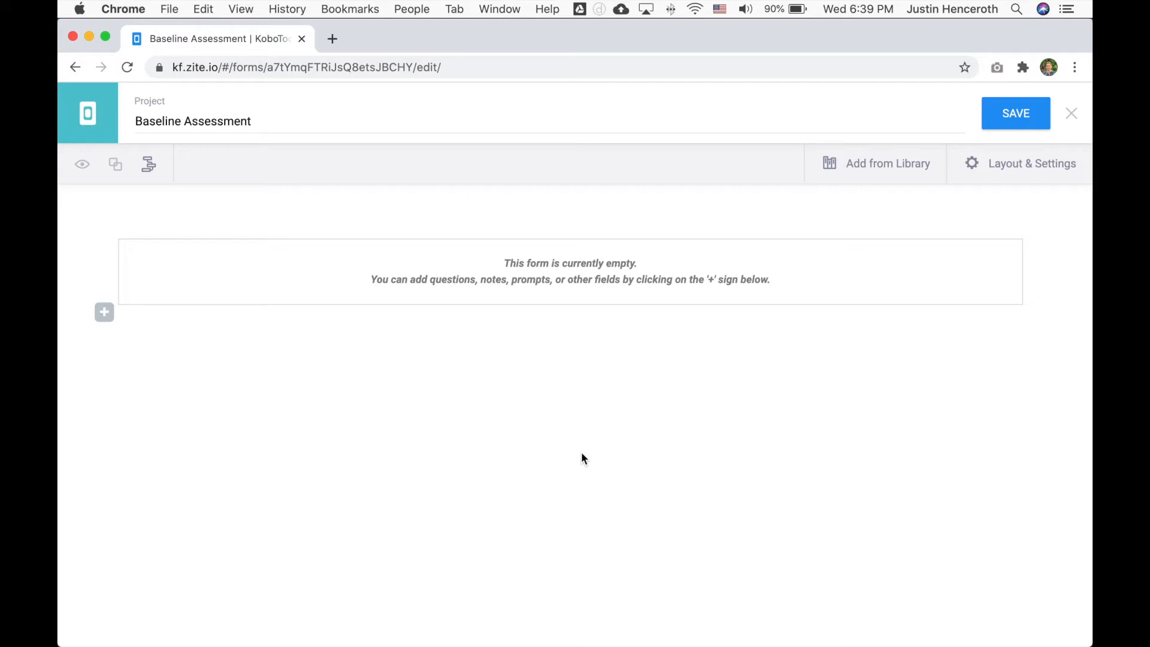
Add a Text question reading "What is your name?" to the empty form
{"action": "left_click", "coordinate": [103, 314]}
{"action": "type", "text": "What is your name?"}
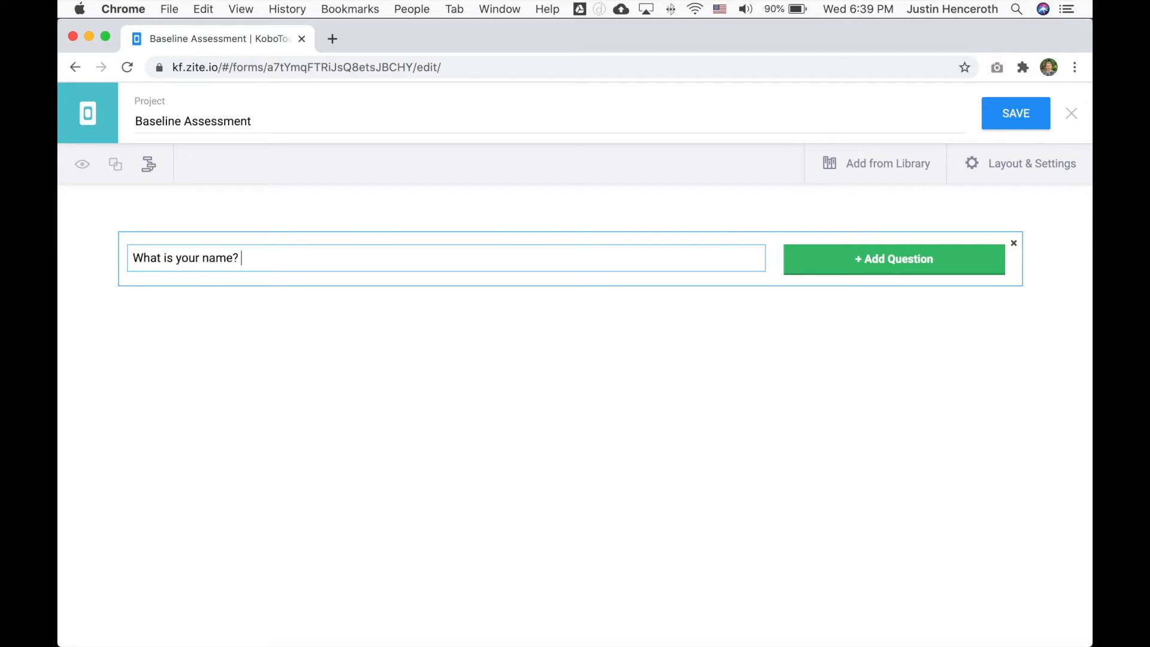
{"action": "left_click", "coordinate": [827, 259]}
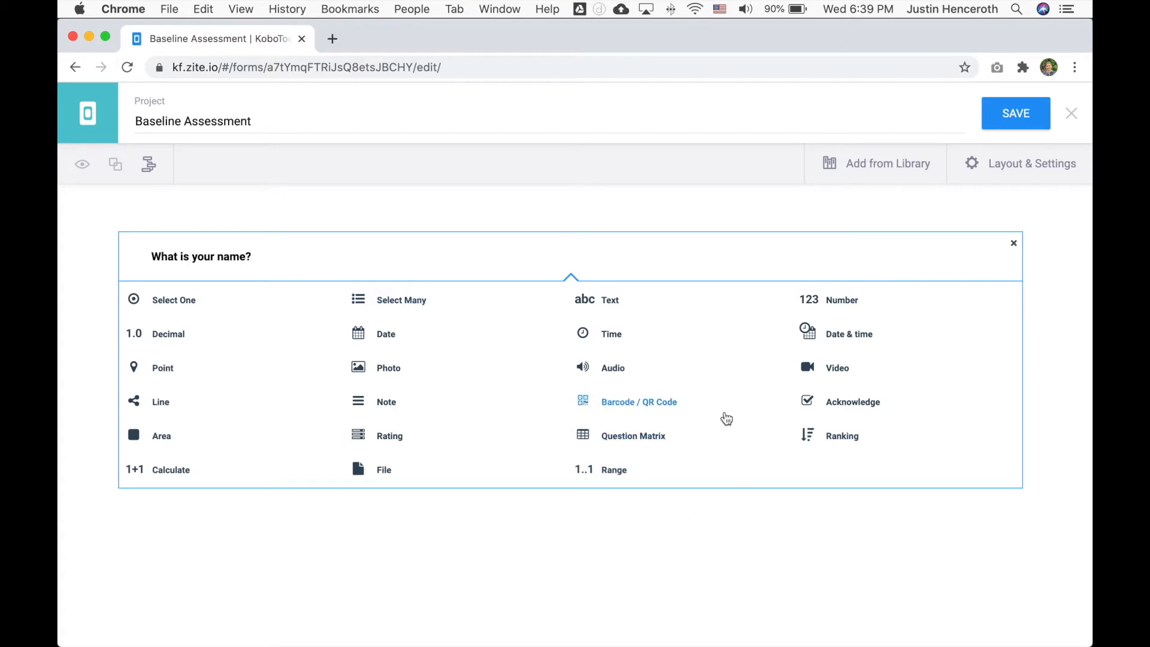
{"action": "left_click", "coordinate": [609, 301]}
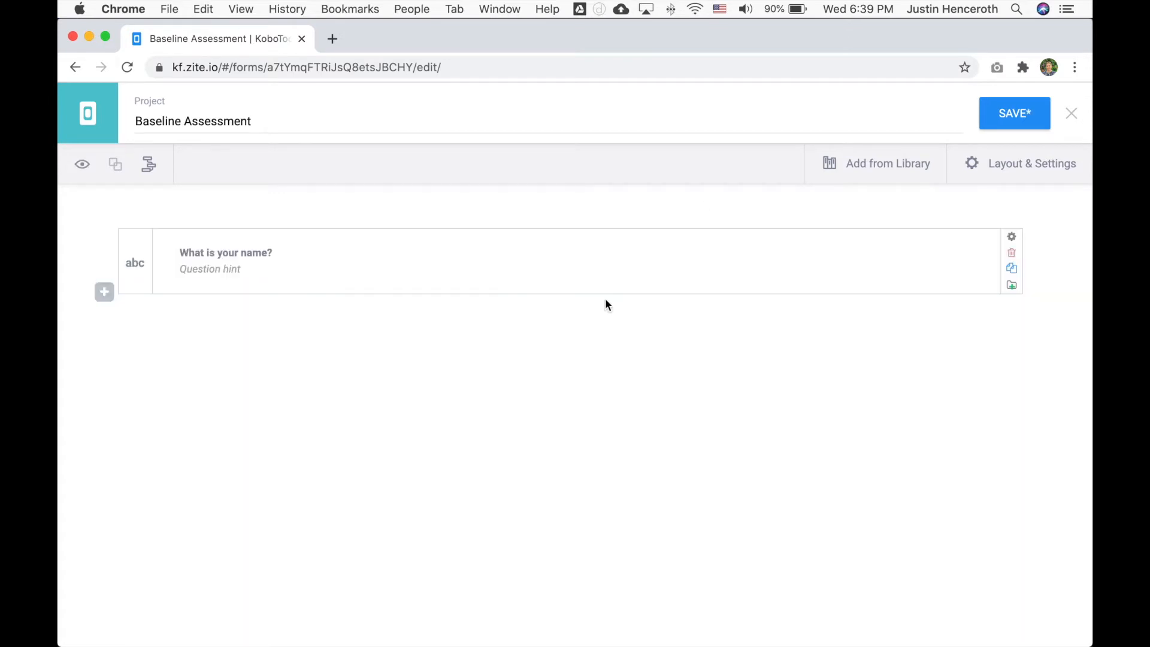
Add a Number question reading "How old are you?" below the name question
{"action": "left_click", "coordinate": [104, 292]}
{"action": "type", "text": "How"}
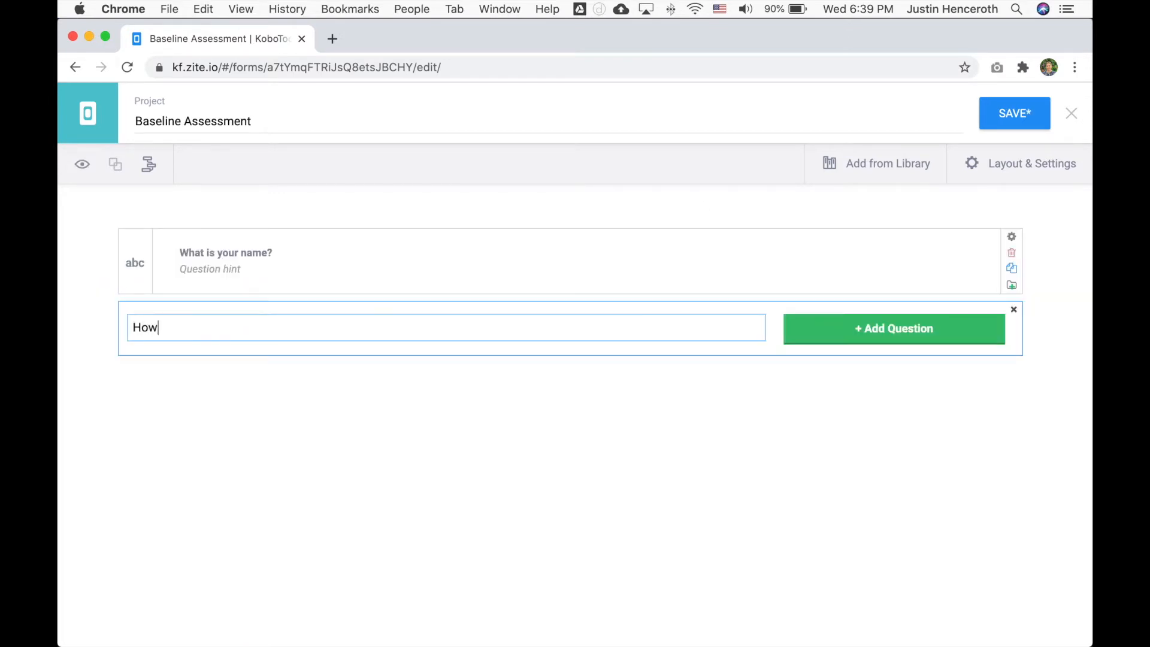
{"action": "type", "text": " old are you?"}
{"action": "key", "text": "Return"}
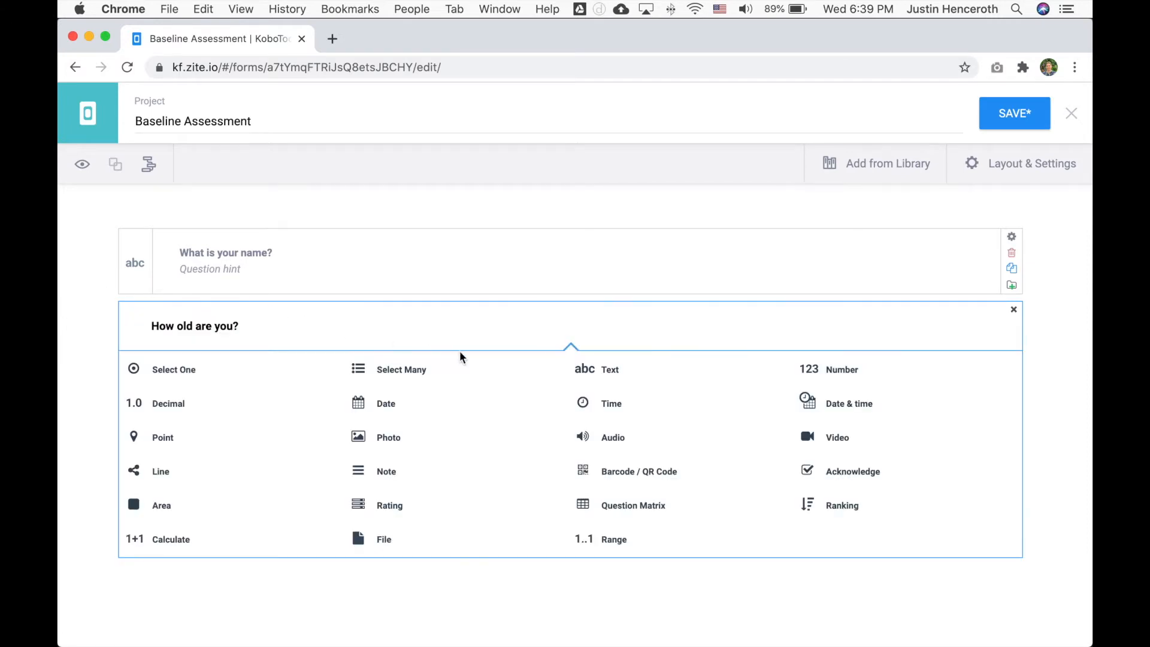
{"action": "left_click", "coordinate": [840, 382]}
Add a Select One question reading "What is your gender?" below the age question
{"action": "left_click", "coordinate": [104, 359]}
{"action": "type", "text": "What is your gender?"}
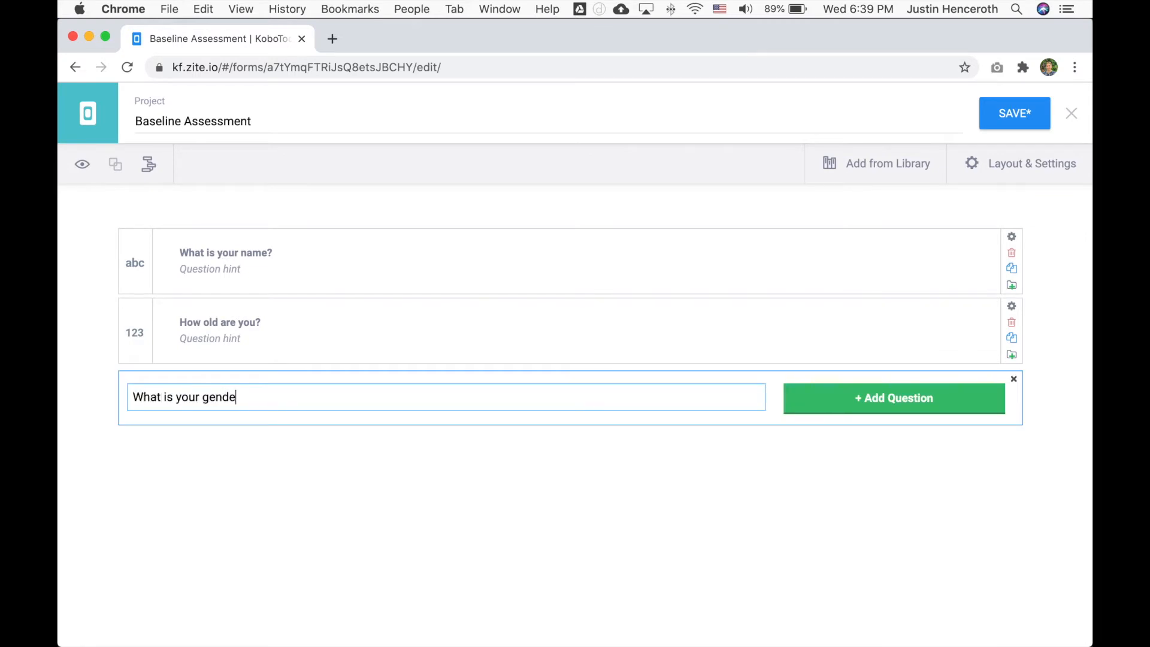
{"action": "key", "text": "Return"}
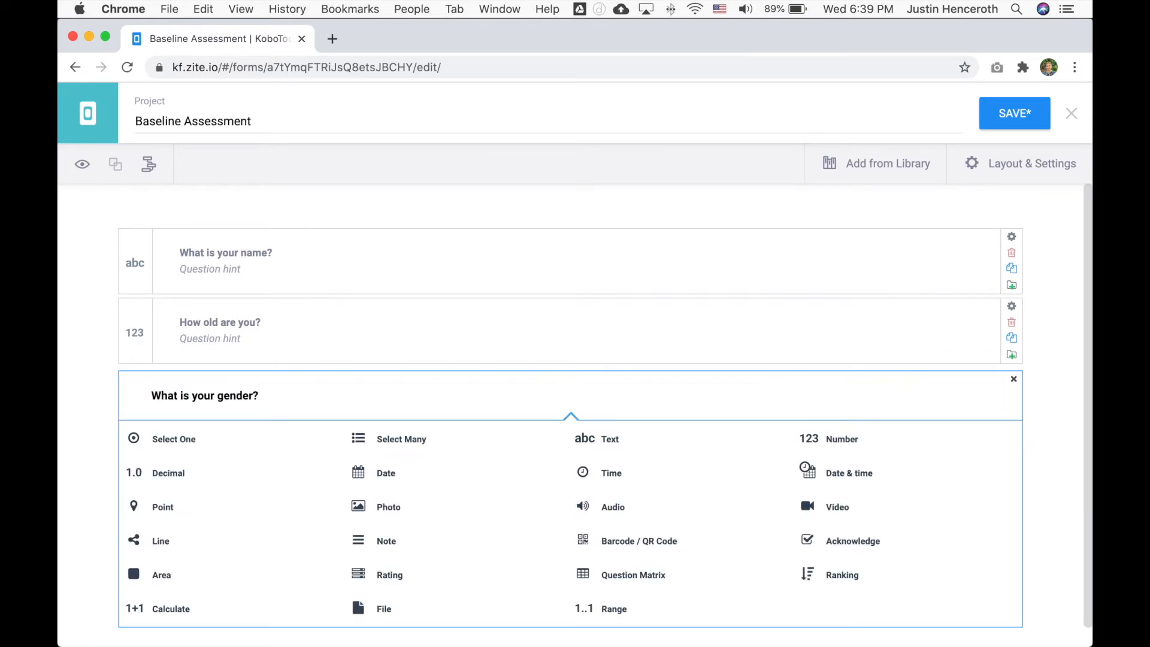
{"action": "left_click", "coordinate": [167, 436]}
Set the gender question's response options to Man, Woman, Other and Prefer Not to Say
{"action": "triple_click", "coordinate": [201, 464]}
{"action": "type", "text": "Man"}
{"action": "triple_click", "coordinate": [210, 491]}
{"action": "type", "text": "Woman"}
{"action": "left_click", "coordinate": [213, 521]}
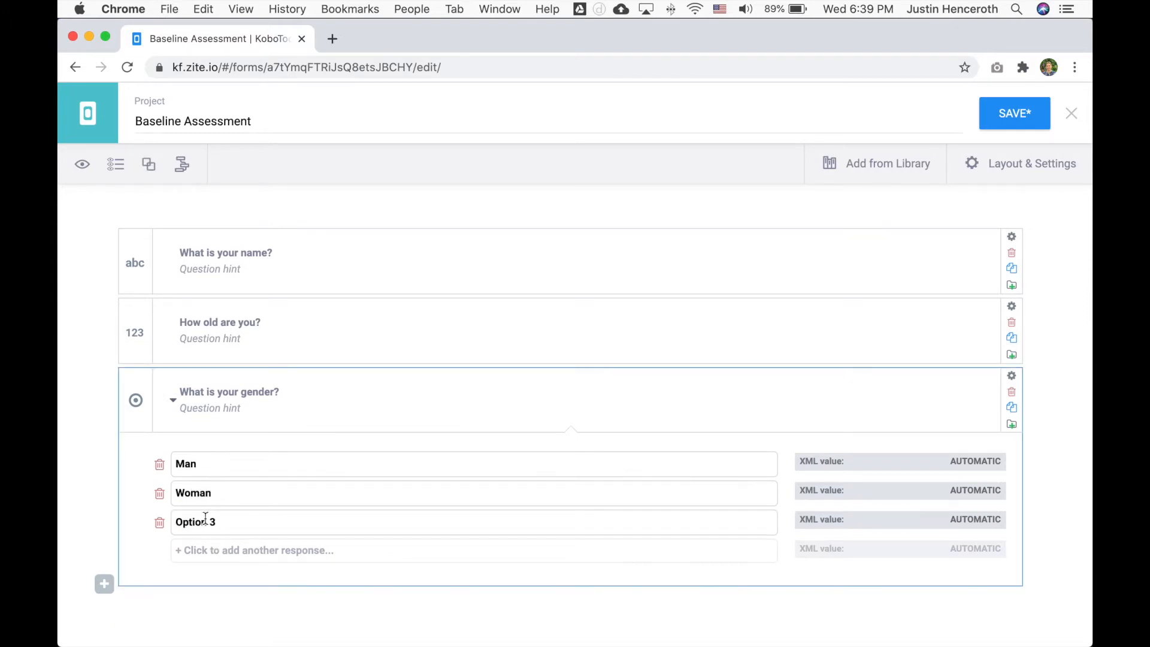
{"action": "triple_click", "coordinate": [205, 518]}
{"action": "type", "text": "Other"}
{"action": "left_click", "coordinate": [210, 550]}
{"action": "triple_click", "coordinate": [210, 549]}
{"action": "type", "text": "Prefer Not to Say"}
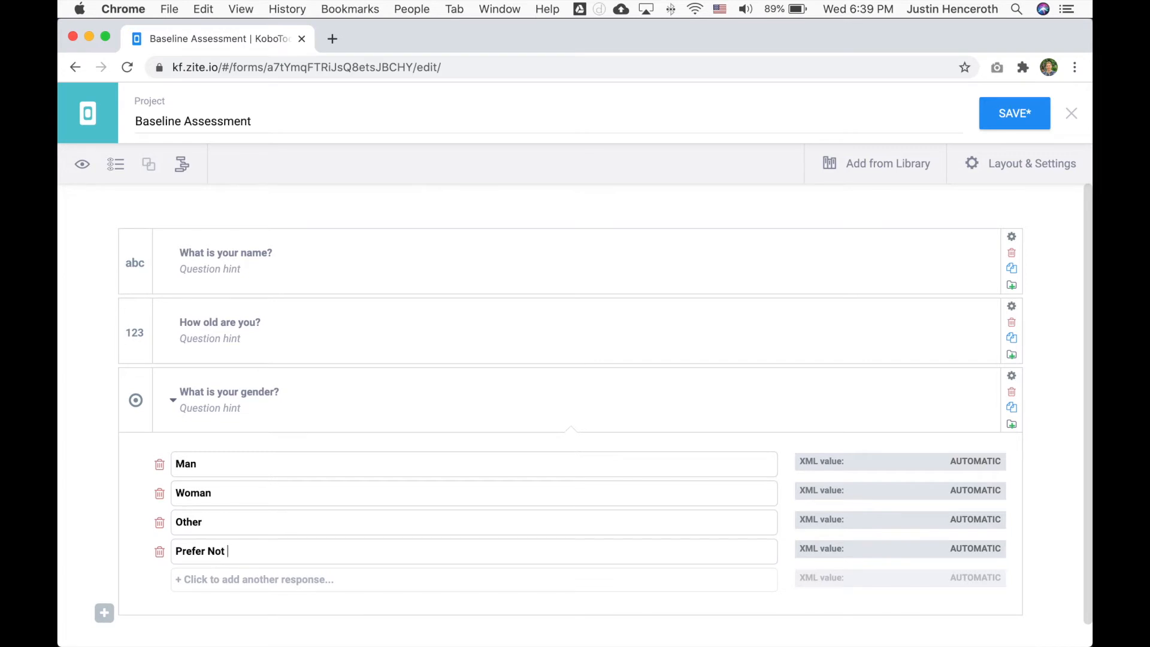
Add a Point question reading "Where are you?" at the end of the form
{"action": "left_click", "coordinate": [104, 612]}
{"action": "type", "text": "Where"}
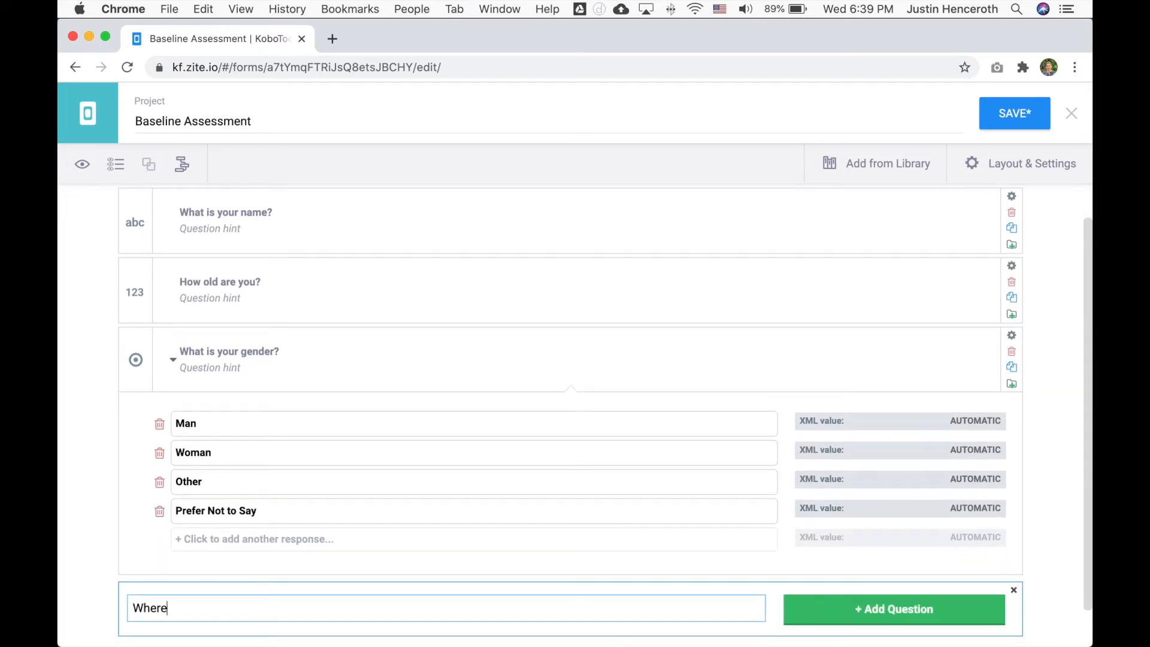
{"action": "type", "text": " are you?"}
{"action": "key", "text": "Return"}
{"action": "scroll", "coordinate": [161, 563], "scroll_direction": "down", "scroll_amount": 3}
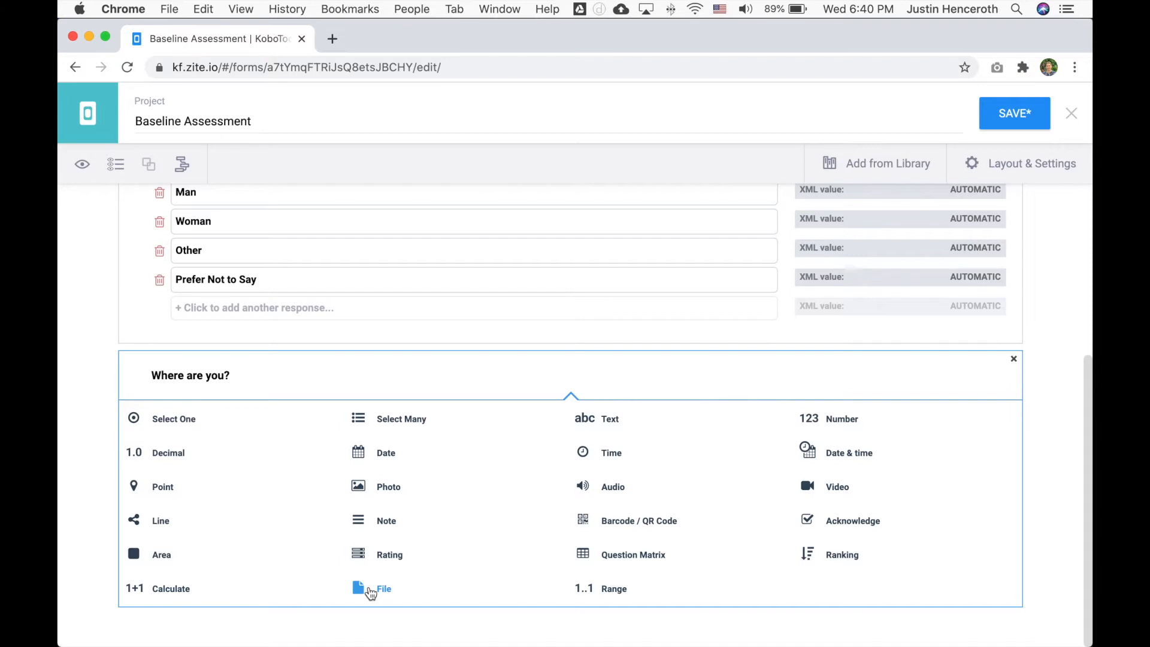
{"action": "left_click", "coordinate": [165, 487]}
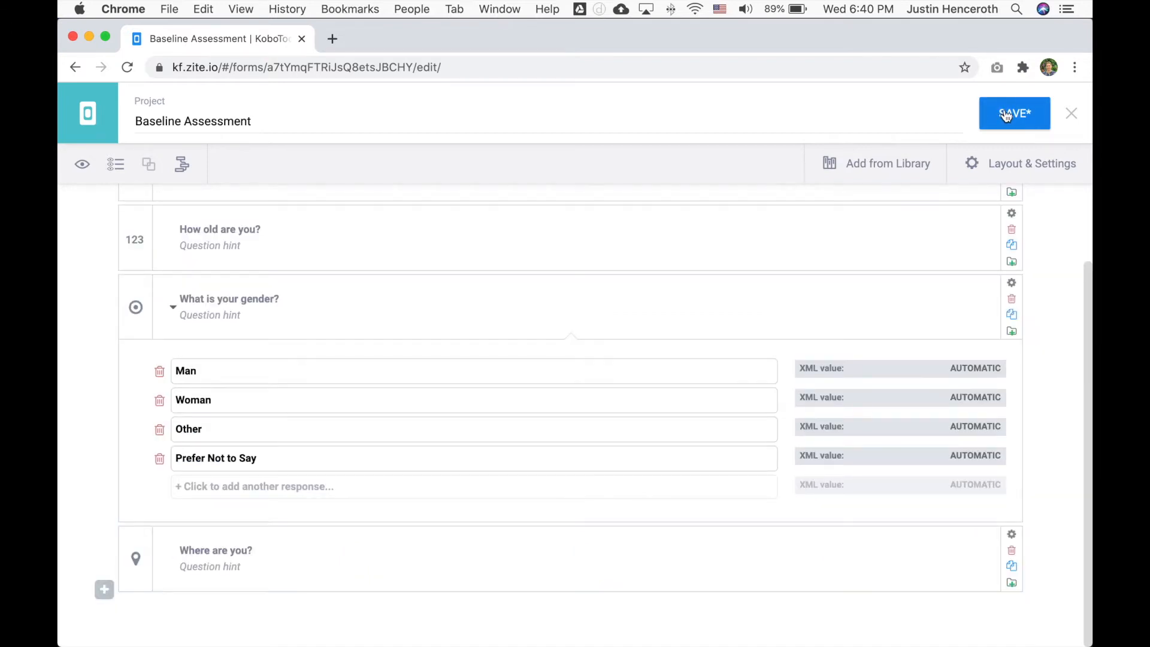
Save the Baseline Assessment form, close the form editor and look through the forms list
{"action": "left_click", "coordinate": [1006, 115]}
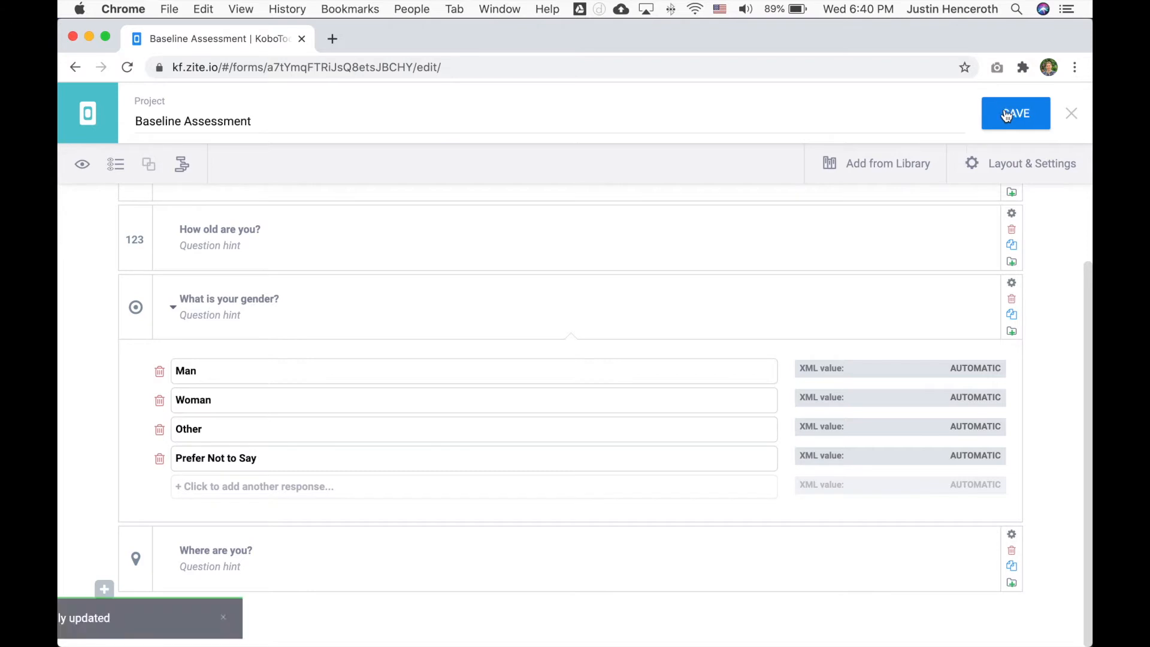
{"action": "left_click", "coordinate": [1072, 114]}
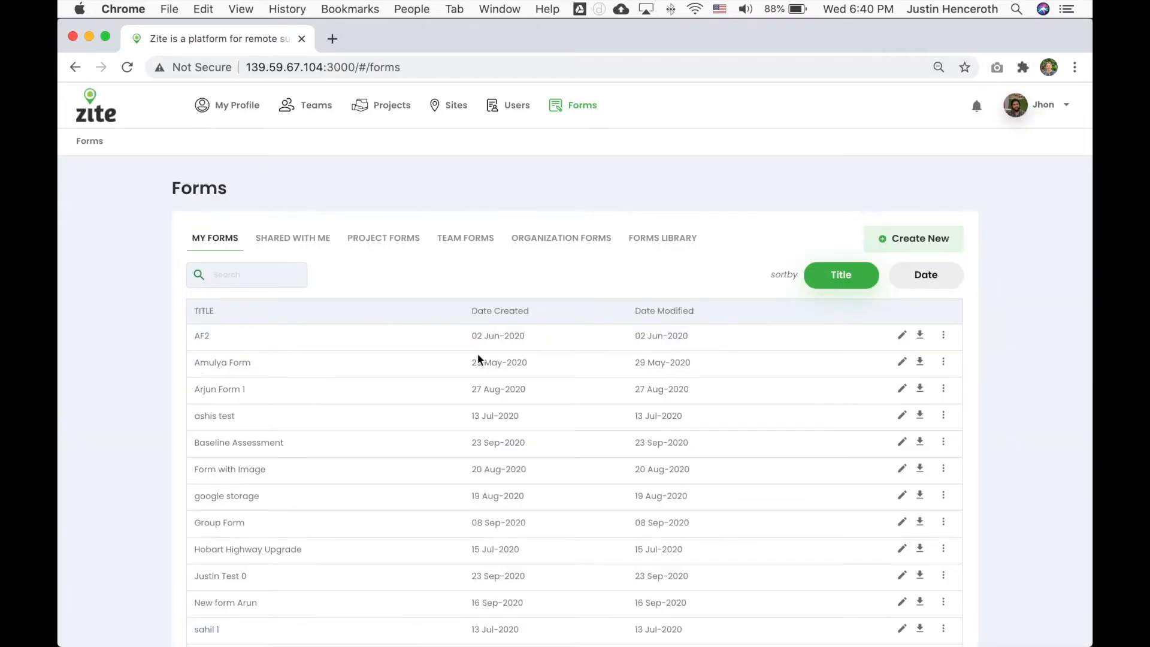
{"action": "scroll", "coordinate": [476, 354], "scroll_direction": "down", "scroll_amount": 3}
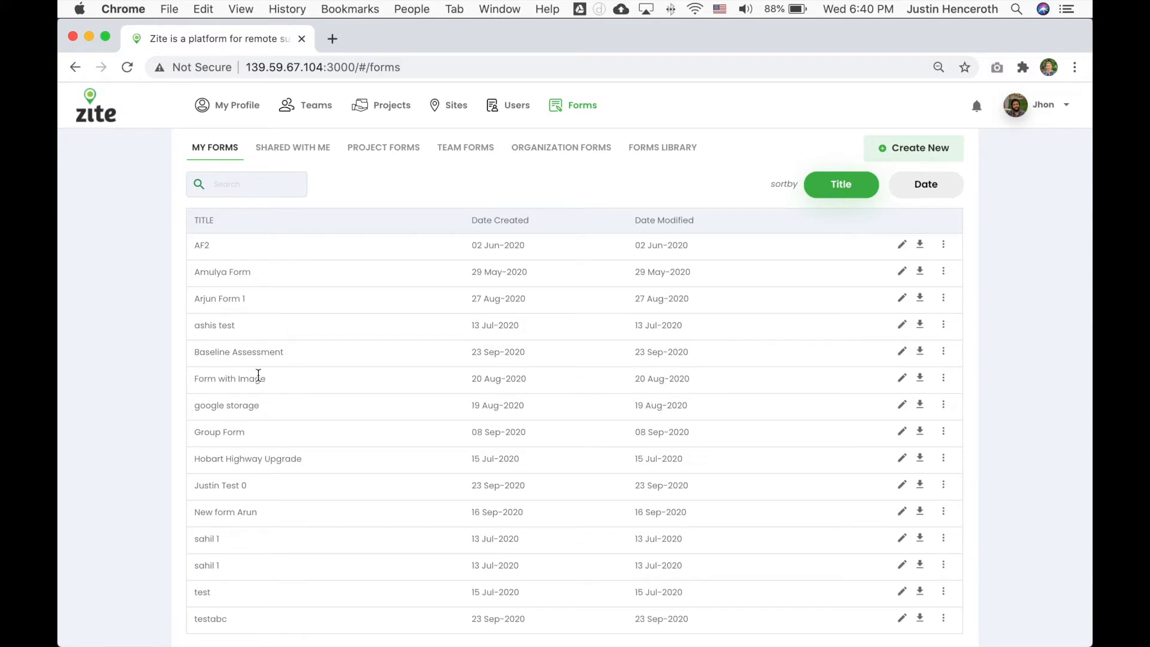
{"action": "scroll", "coordinate": [258, 374], "scroll_direction": "up", "scroll_amount": 3}
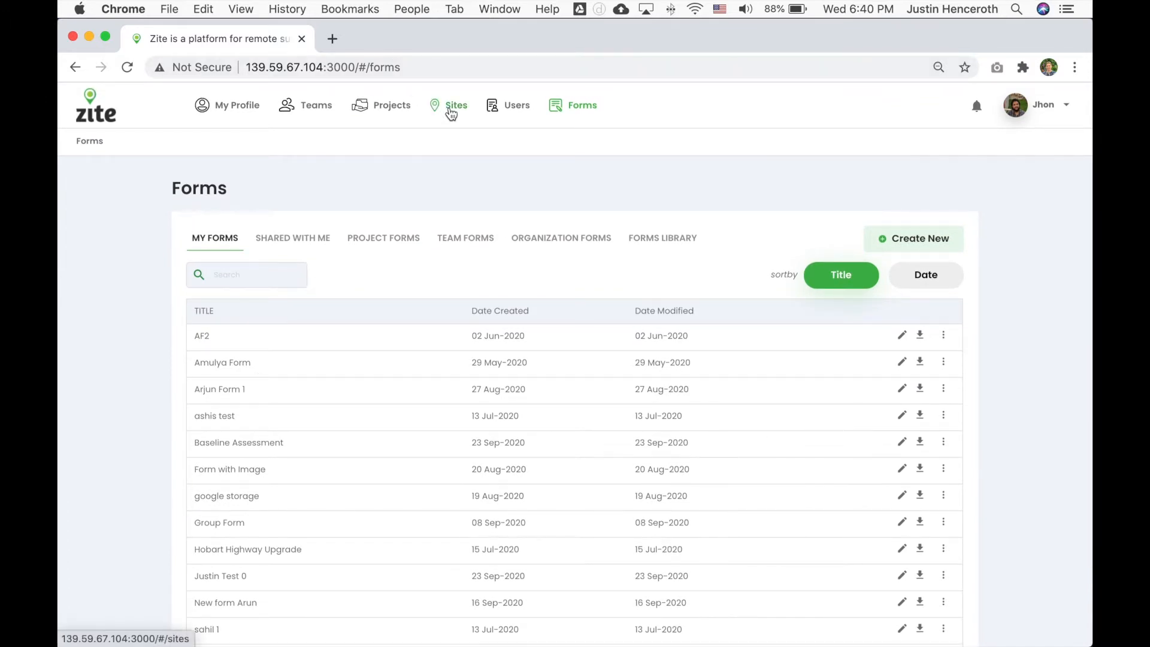
Open the "test" project and go to its data structure management page
{"action": "left_click", "coordinate": [390, 109]}
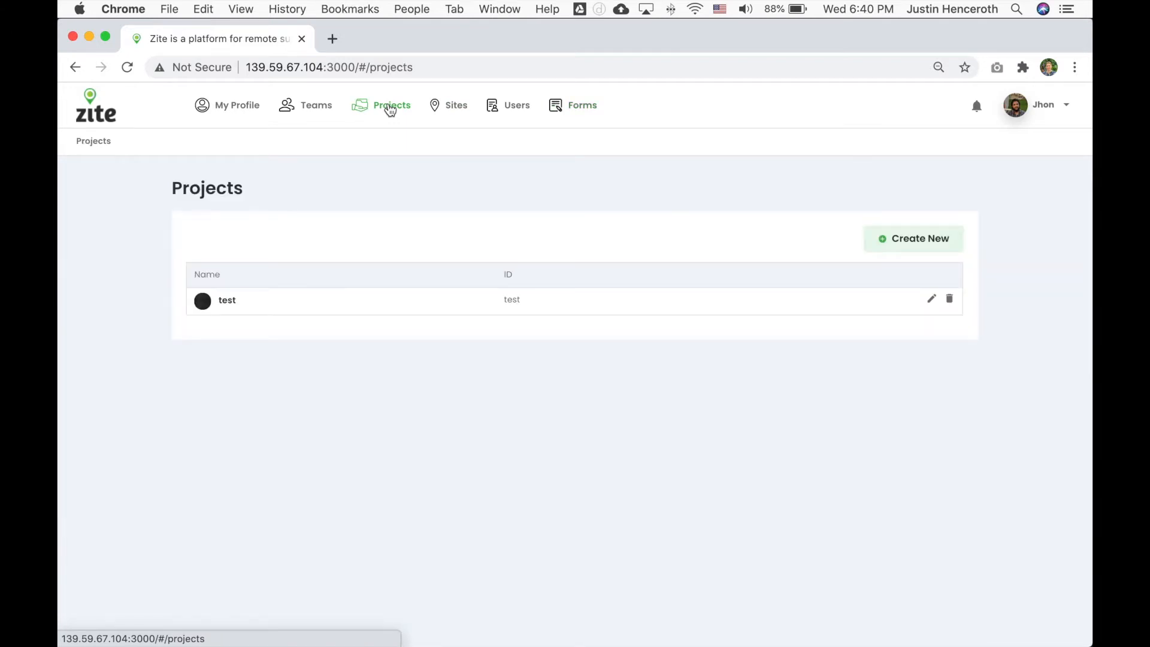
{"action": "left_click", "coordinate": [229, 301]}
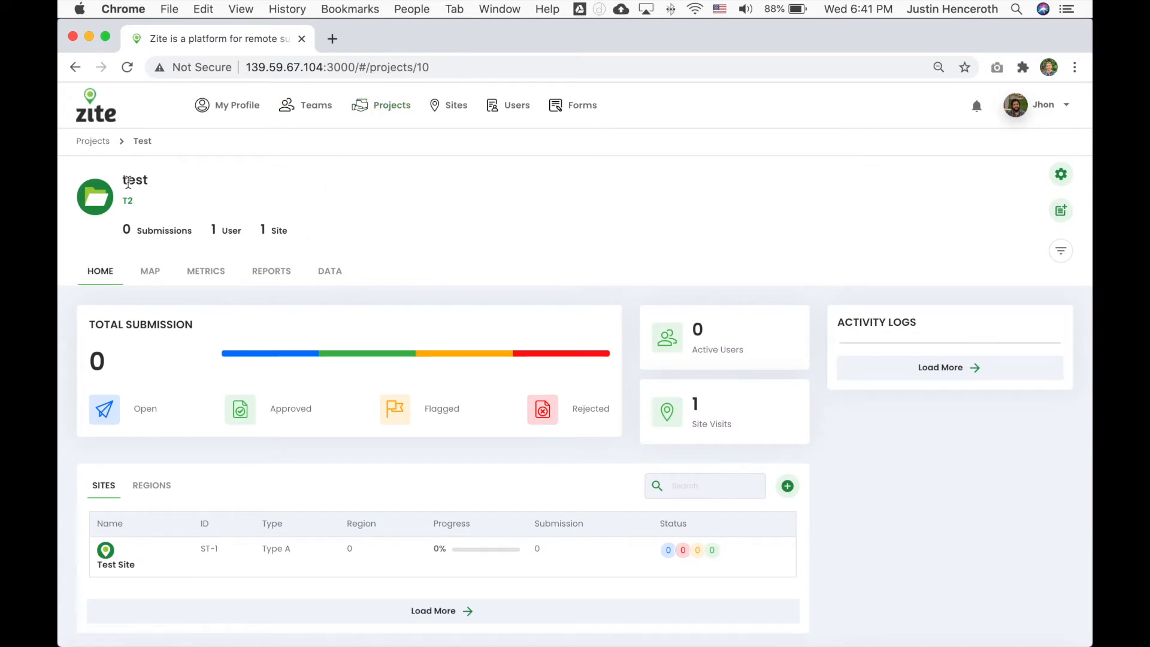
{"action": "left_click", "coordinate": [1060, 175]}
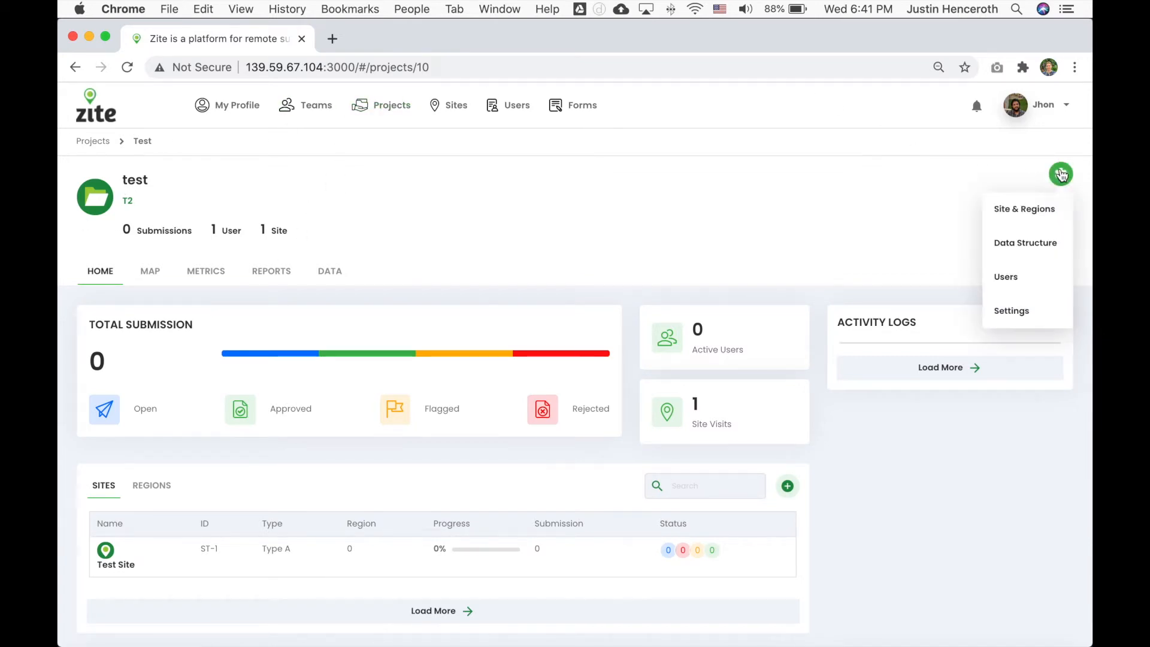
{"action": "left_click", "coordinate": [1026, 243]}
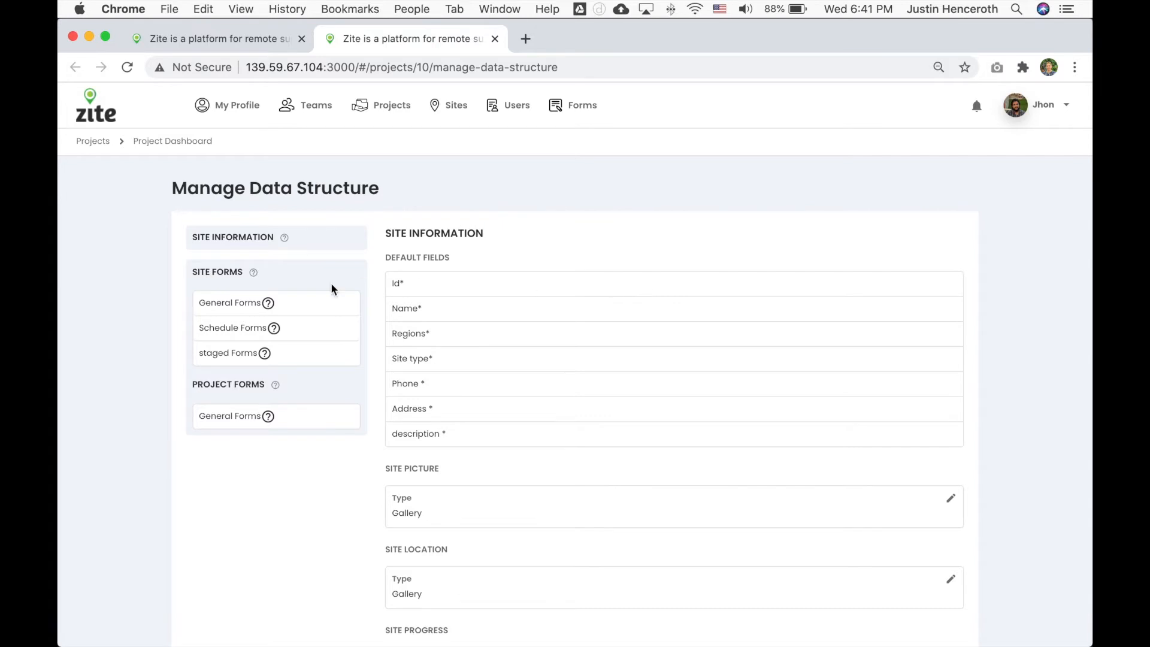
Review the site's general and schedule forms, including the day, date, status and access options for assigning a new schedule form
{"action": "left_click", "coordinate": [226, 314]}
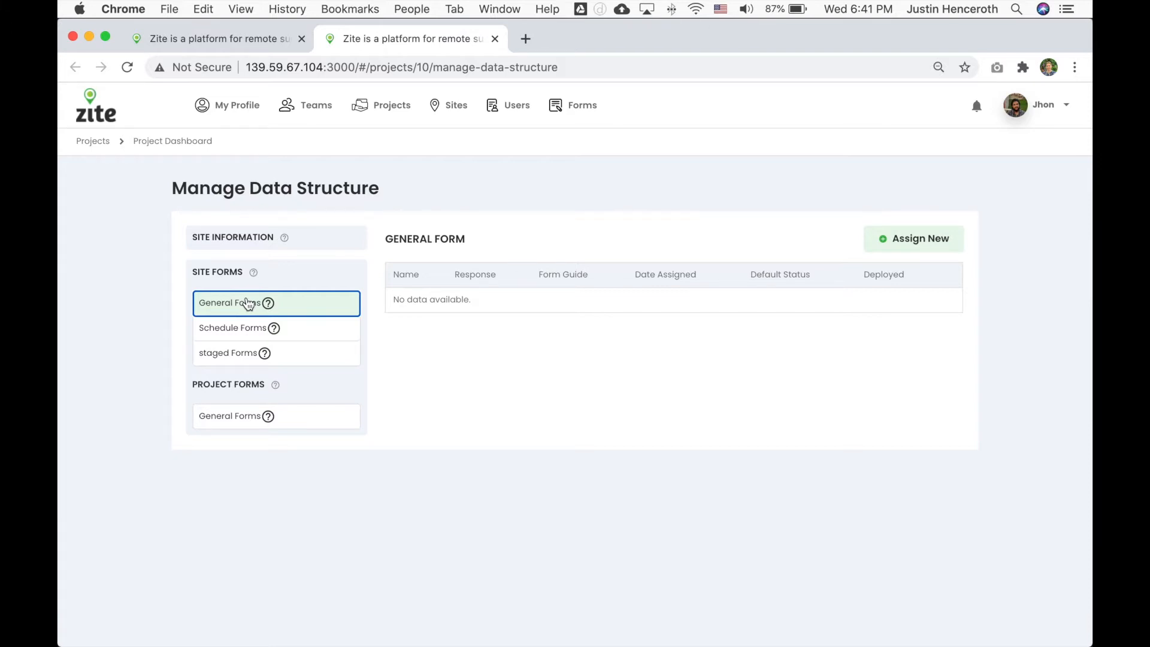
{"action": "left_click", "coordinate": [229, 334]}
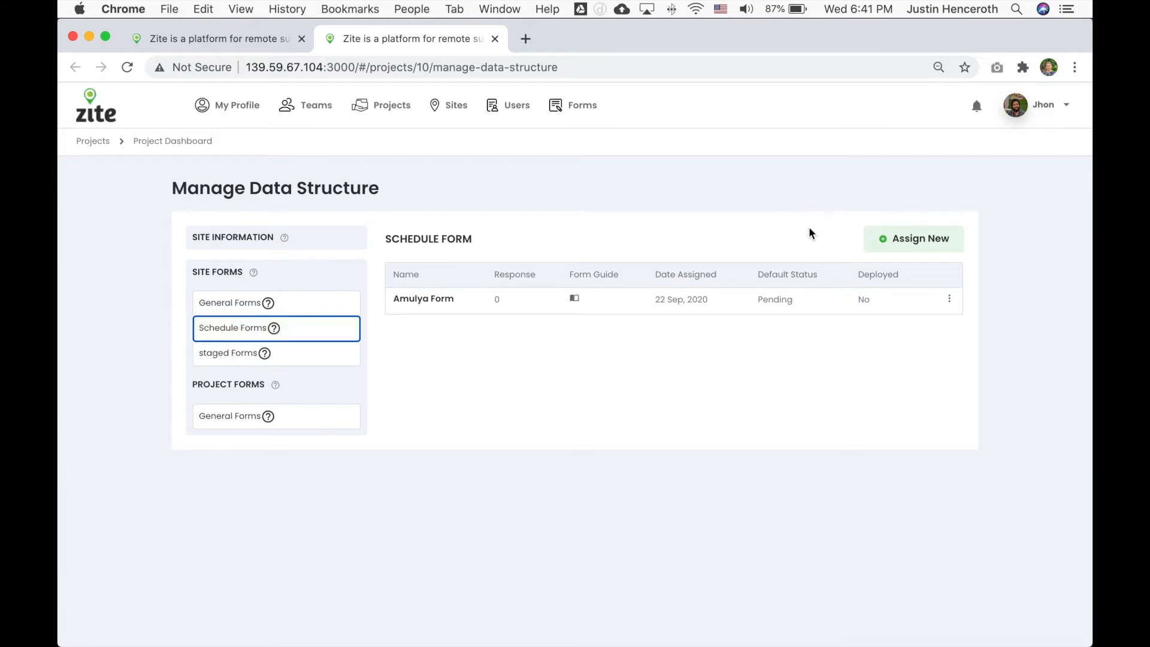
{"action": "left_click", "coordinate": [890, 237]}
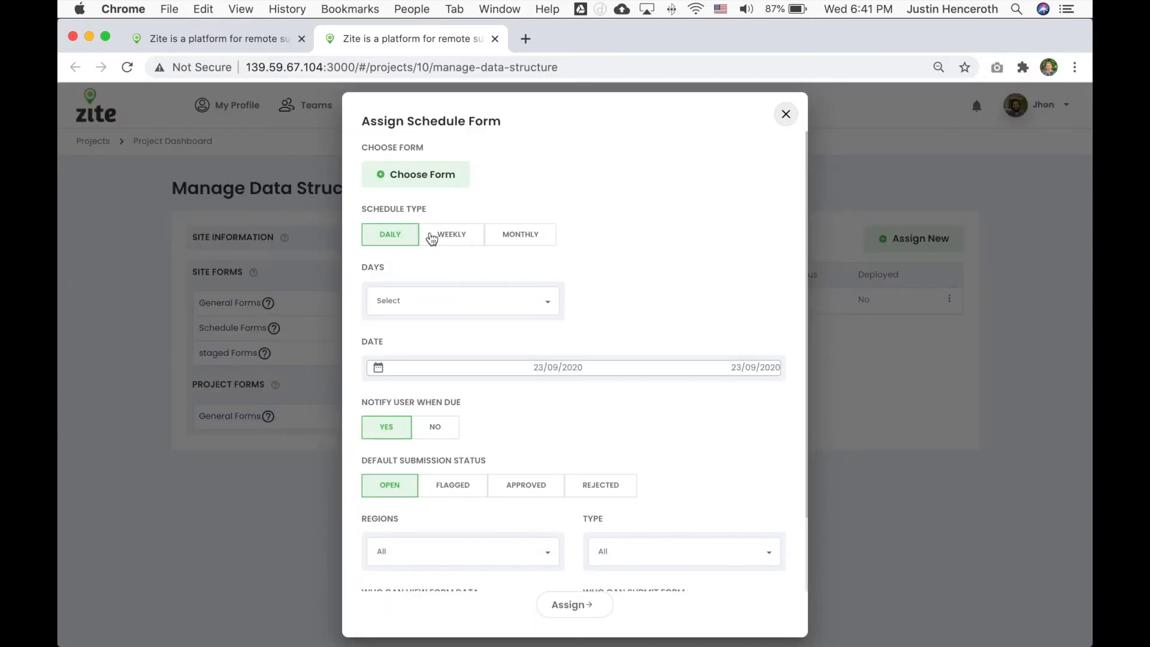
{"action": "left_click", "coordinate": [531, 301]}
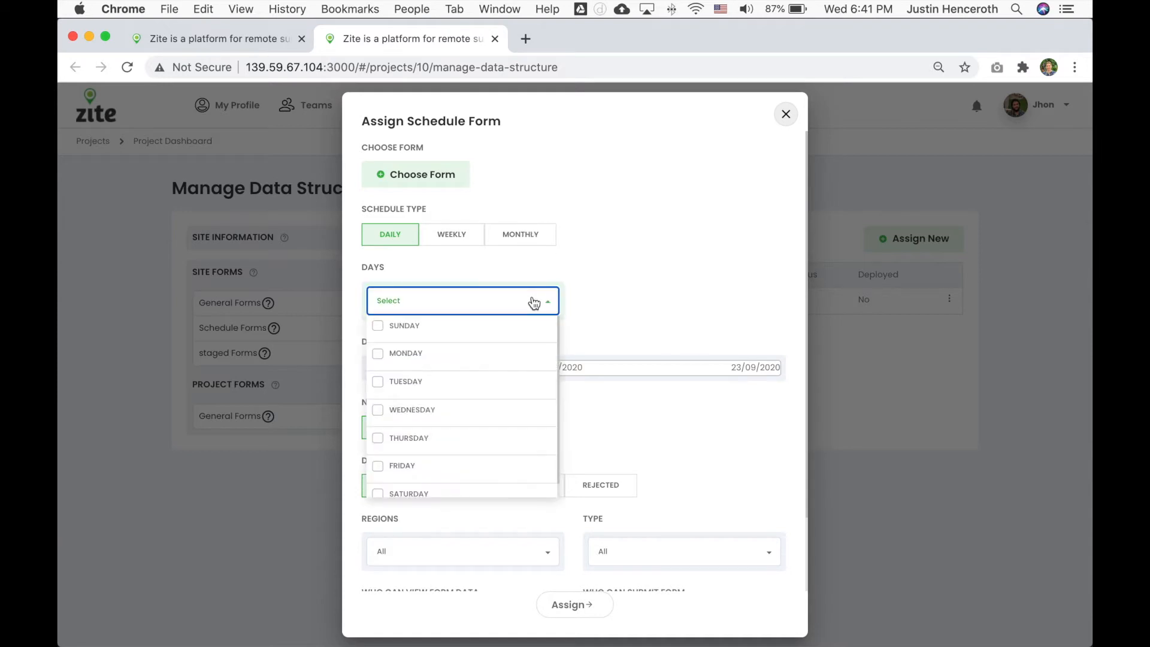
{"action": "left_click", "coordinate": [530, 303]}
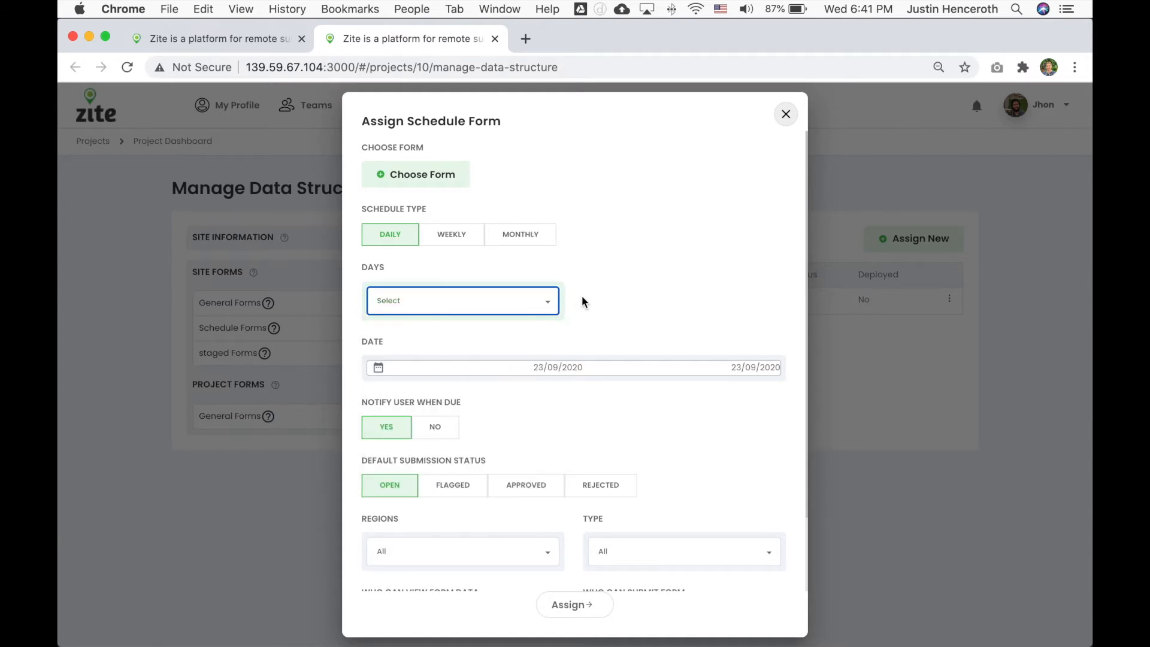
{"action": "scroll", "coordinate": [582, 301], "scroll_direction": "down", "scroll_amount": 2}
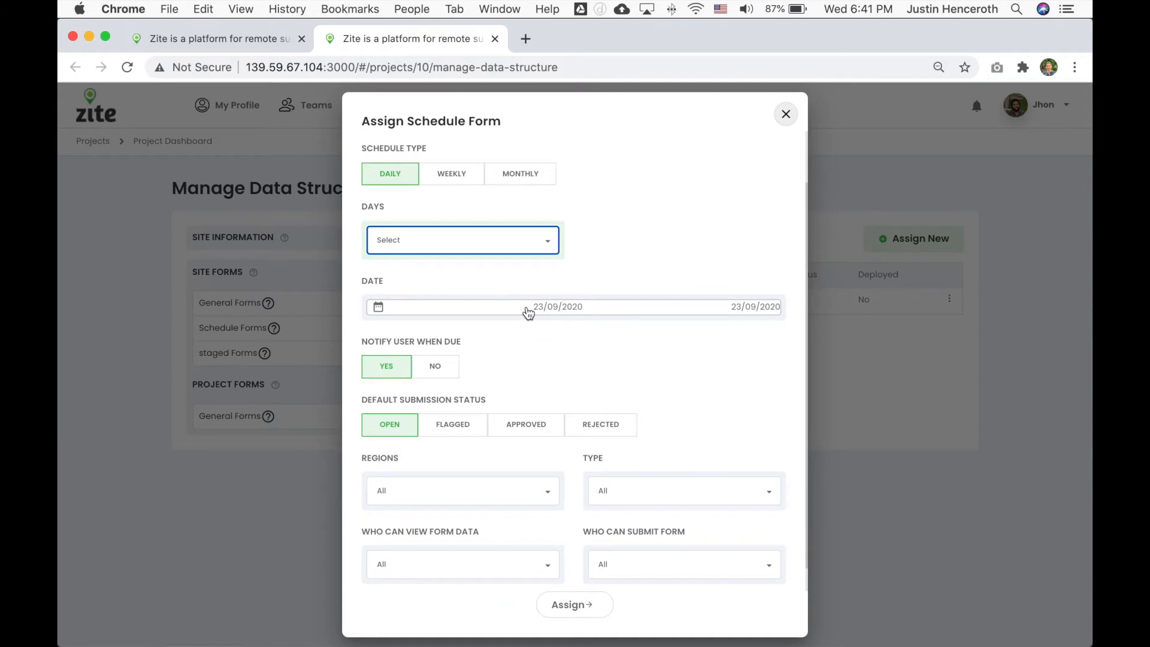
{"action": "scroll", "coordinate": [552, 322], "scroll_direction": "down", "scroll_amount": 1}
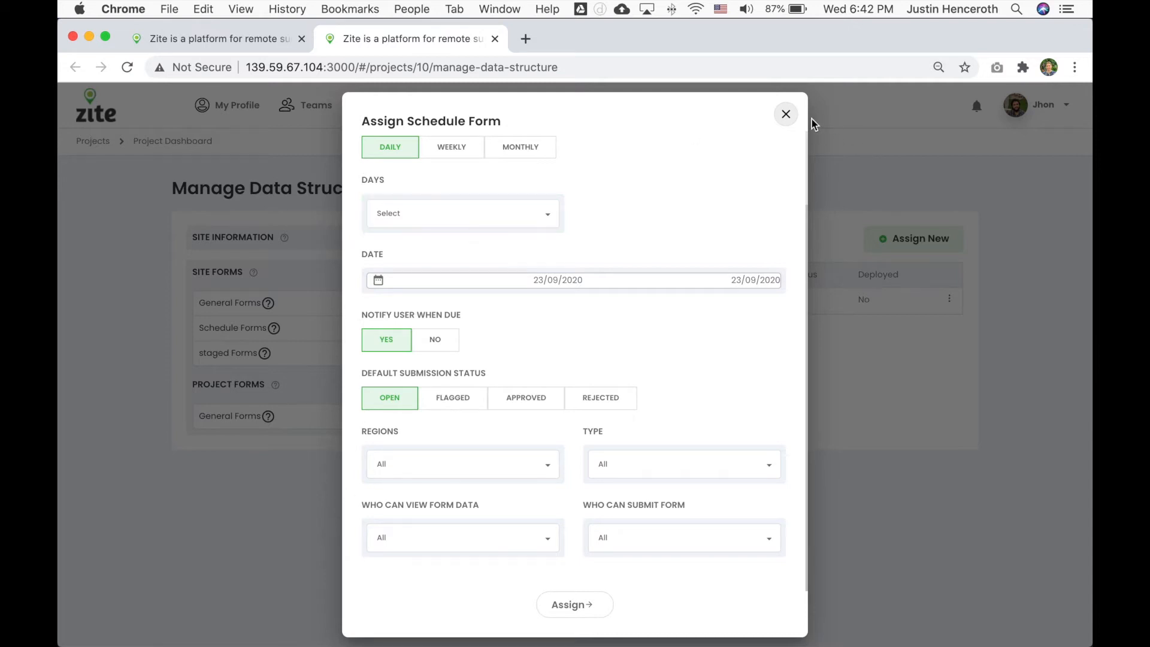
{"action": "left_click", "coordinate": [786, 113]}
Assign the Baseline Assessment form as a staged site form with the default submission status Open
{"action": "left_click", "coordinate": [236, 355]}
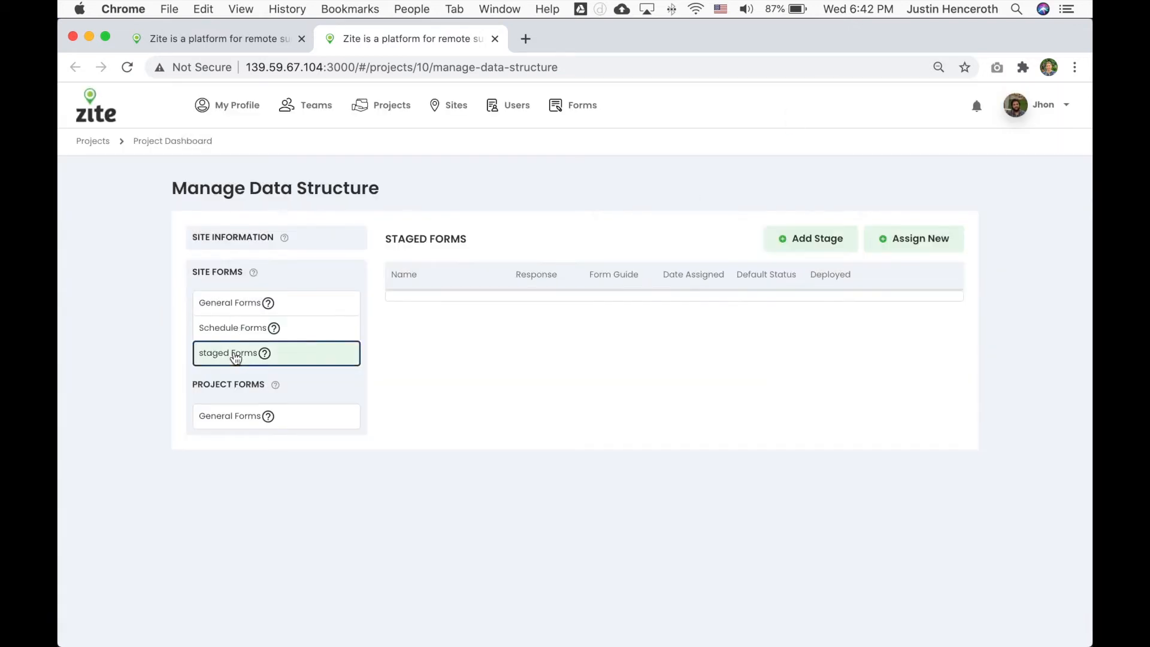
{"action": "left_click", "coordinate": [926, 239]}
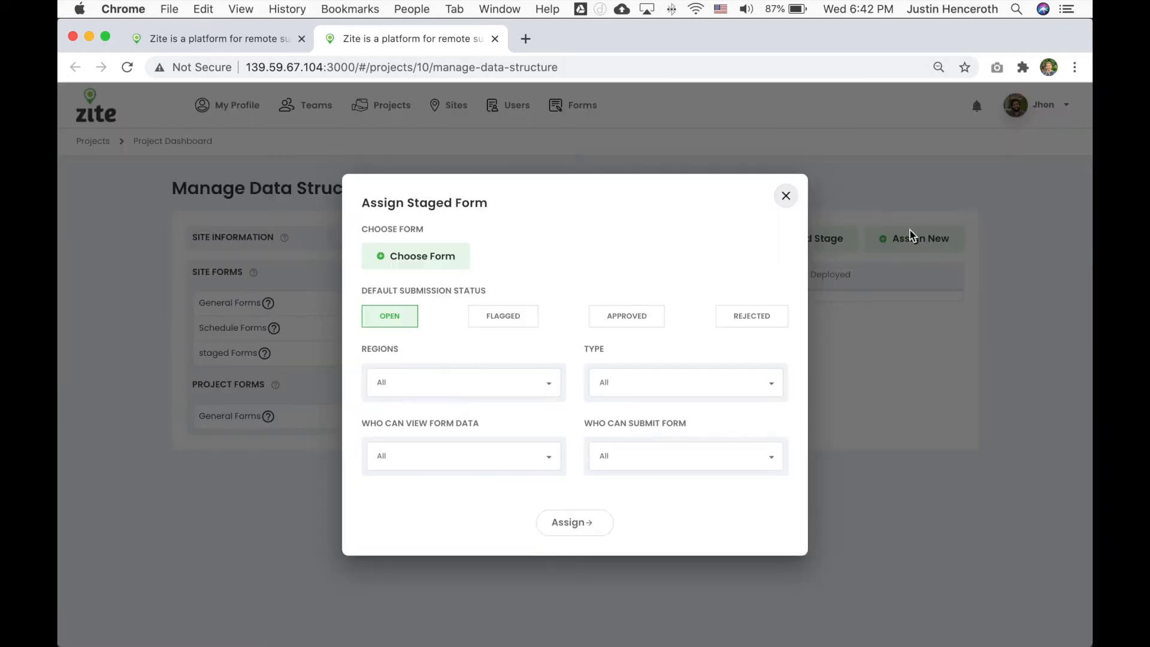
{"action": "left_click", "coordinate": [435, 258]}
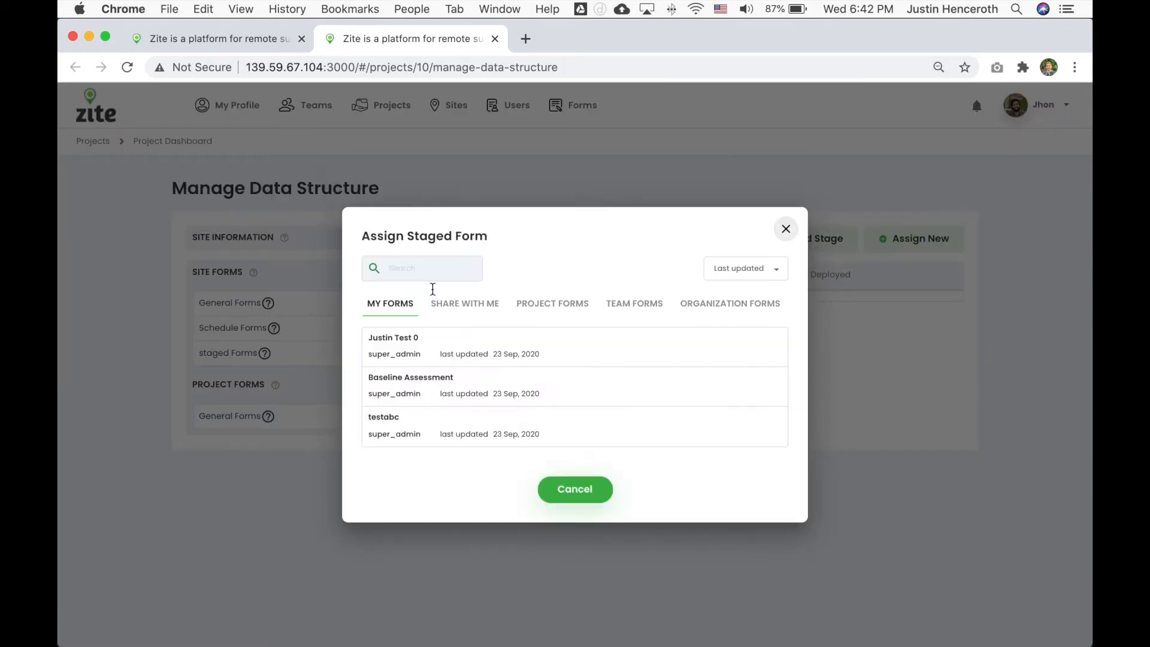
{"action": "left_click", "coordinate": [418, 384]}
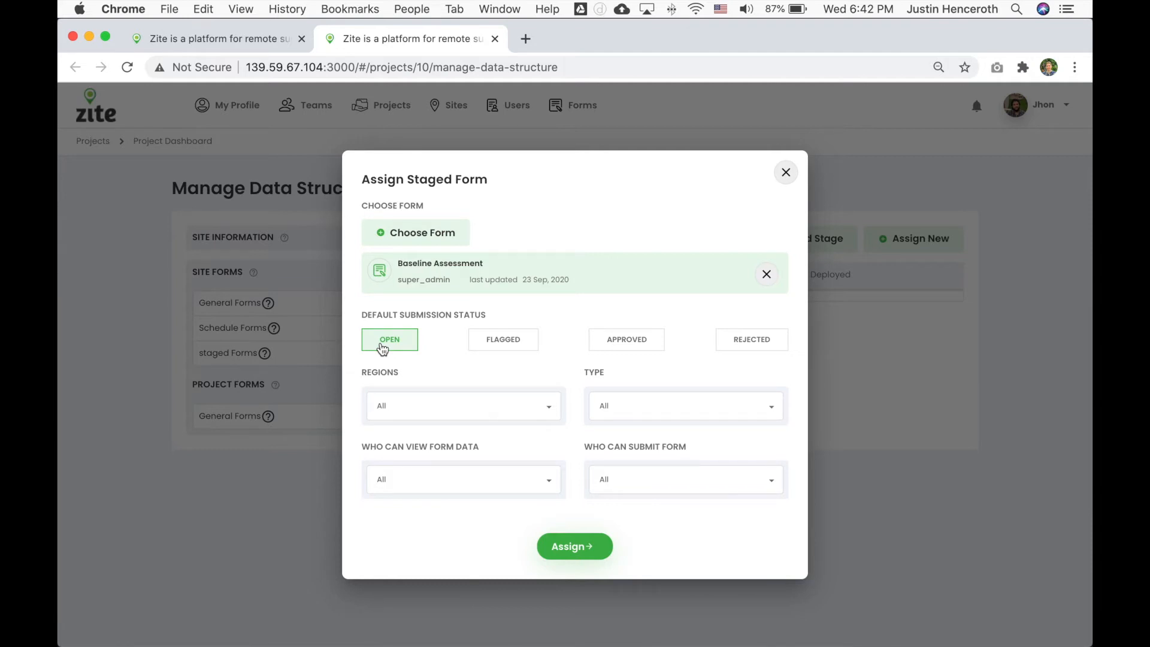
{"action": "left_click", "coordinate": [649, 344]}
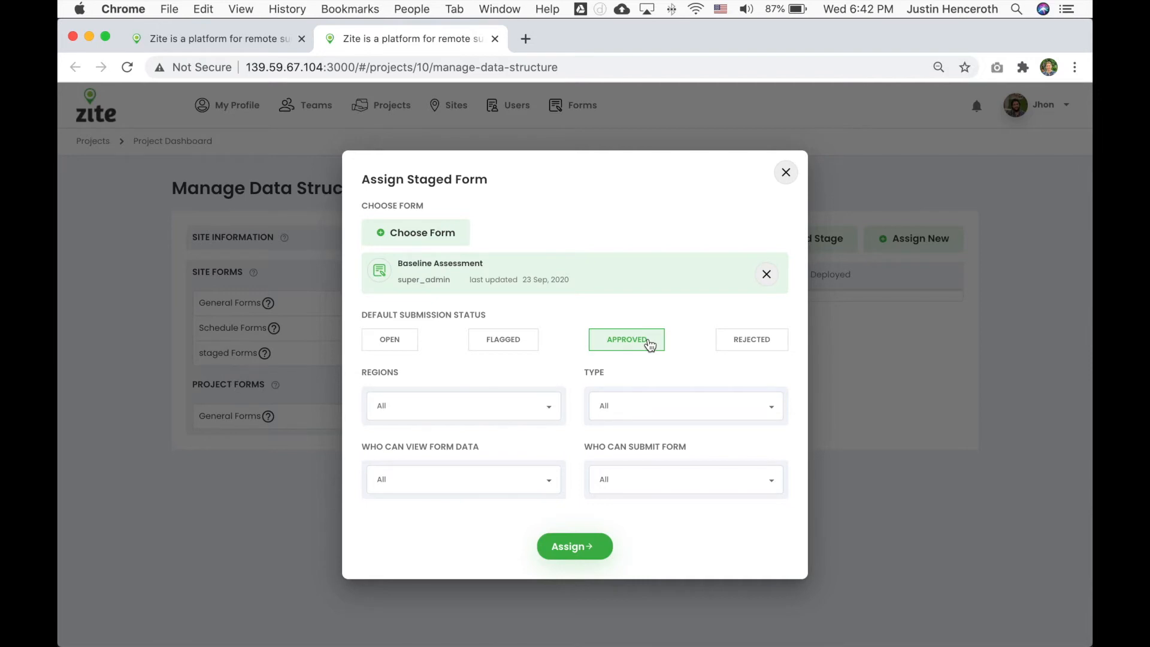
{"action": "left_click", "coordinate": [516, 344]}
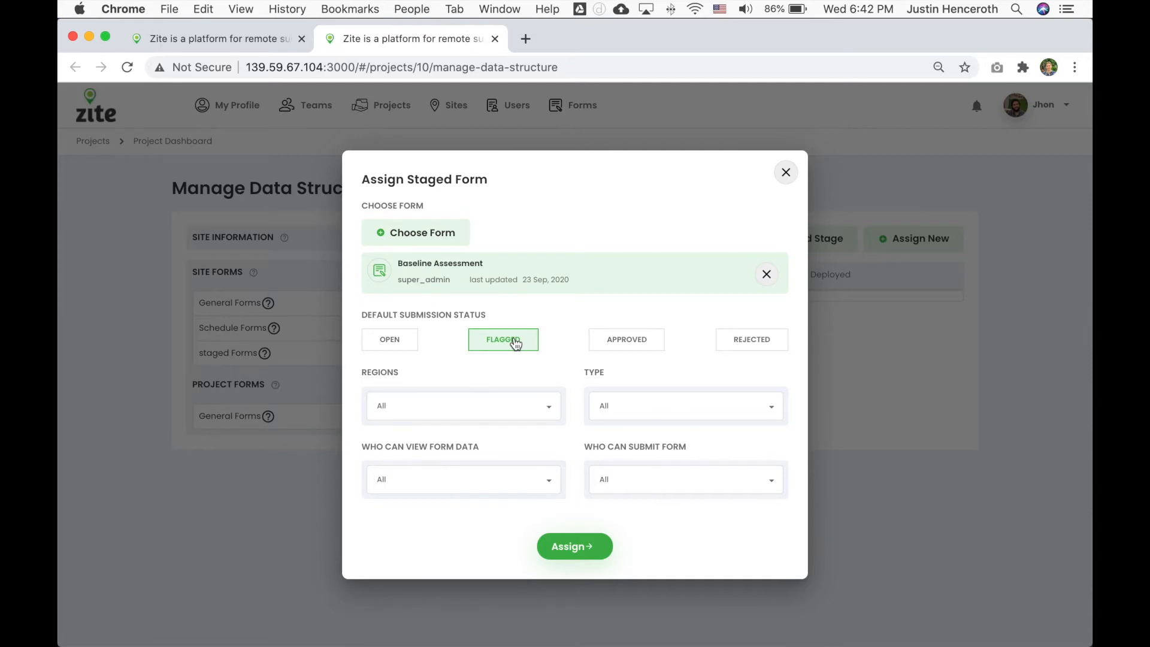
{"action": "left_click", "coordinate": [402, 346]}
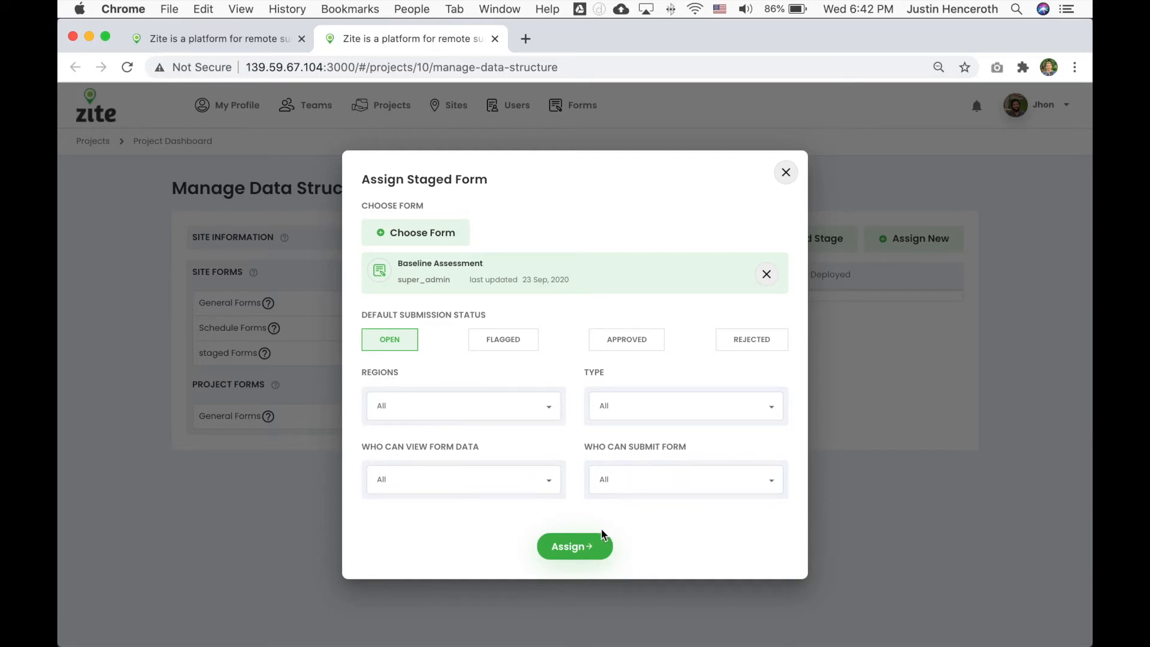
{"action": "left_click", "coordinate": [585, 546]}
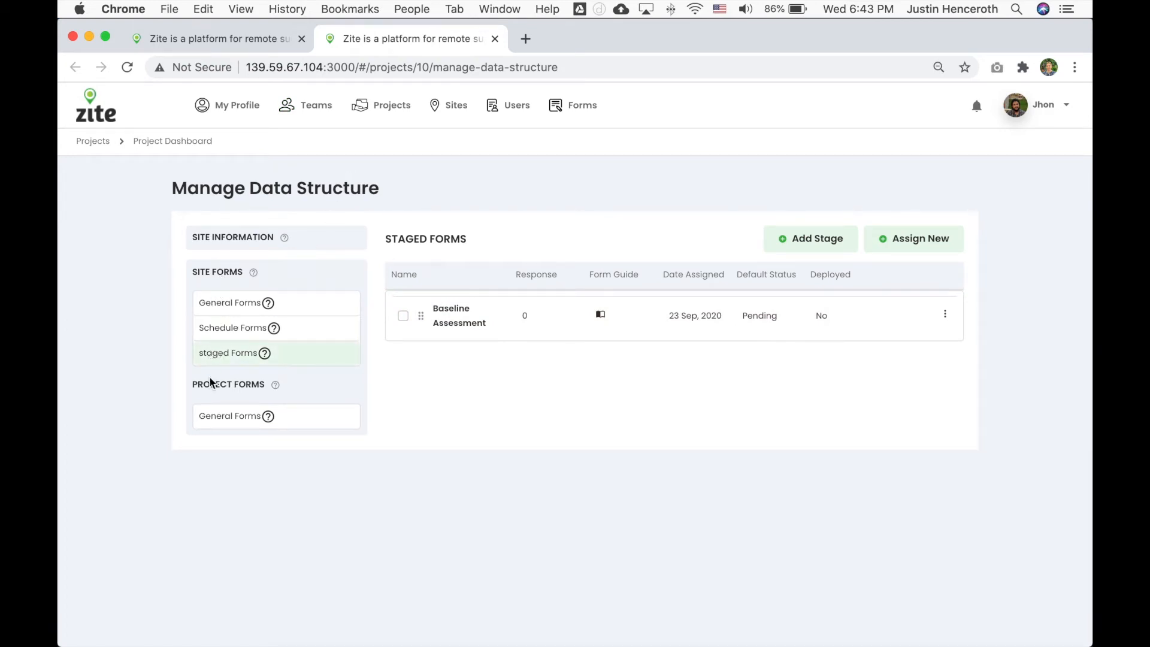
Examine the project's general forms, the site information from default fields to custom fields, and the staged forms list
{"action": "left_click", "coordinate": [214, 417]}
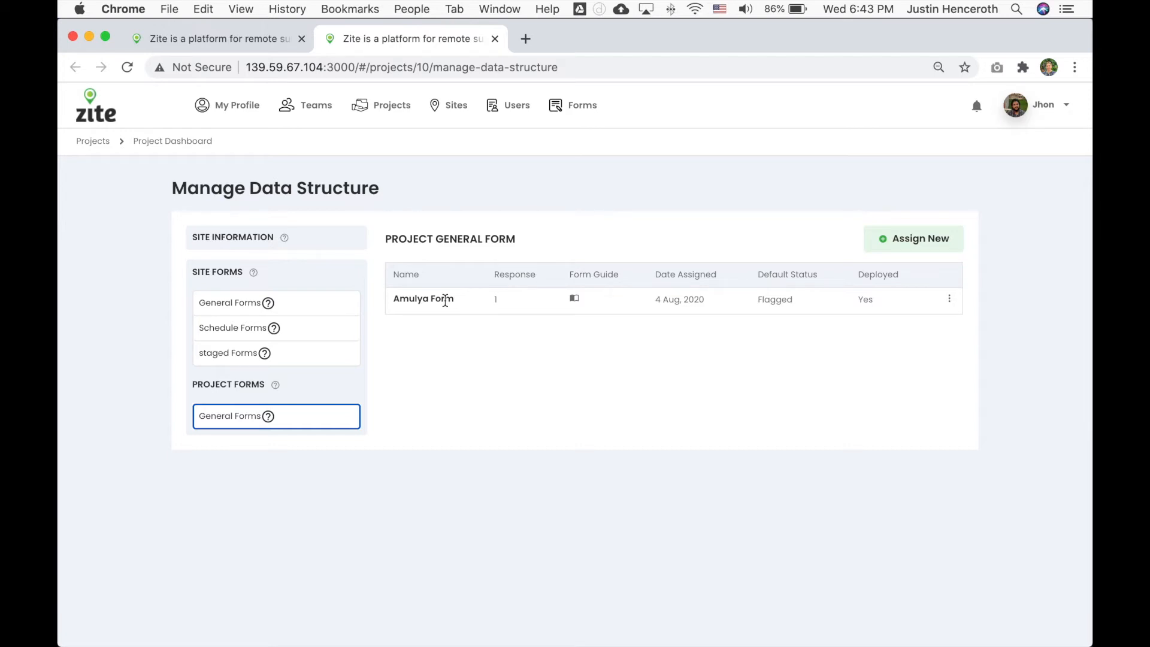
{"action": "left_click", "coordinate": [238, 238]}
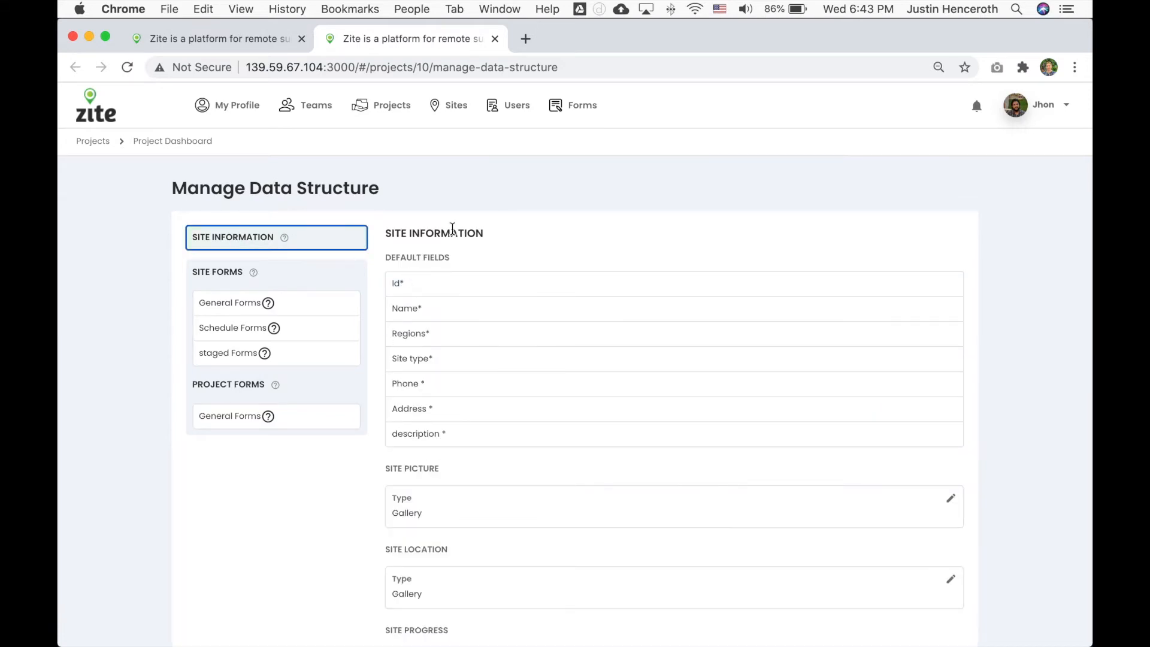
{"action": "scroll", "coordinate": [483, 382], "scroll_direction": "down", "scroll_amount": 2}
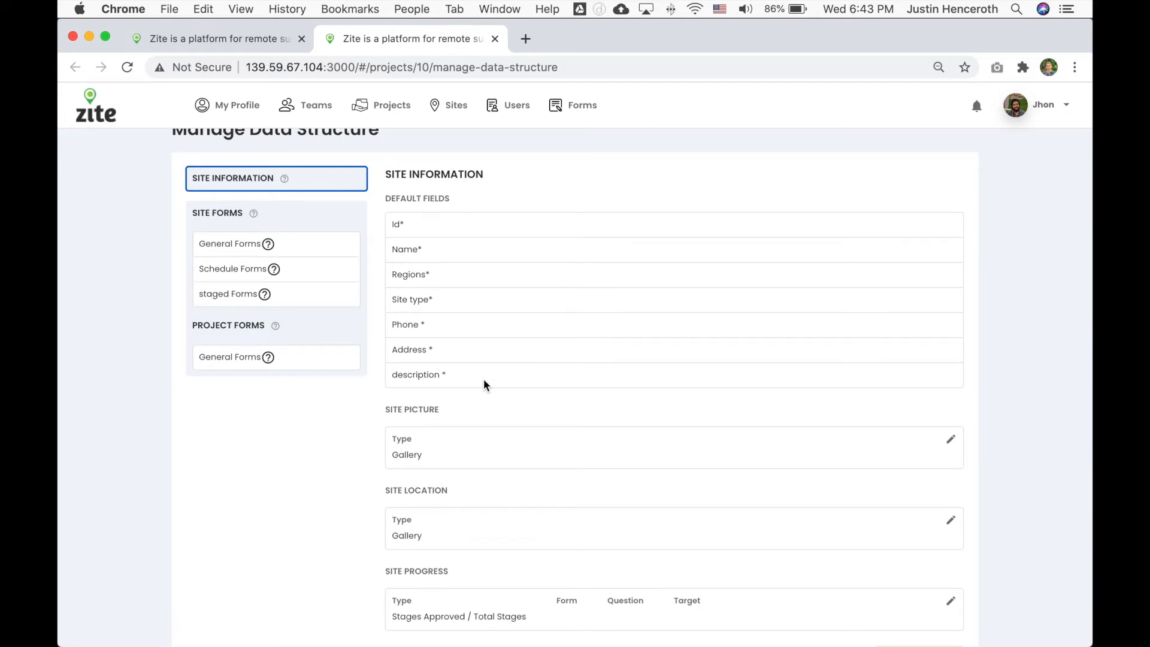
{"action": "scroll", "coordinate": [483, 379], "scroll_direction": "down", "scroll_amount": 1}
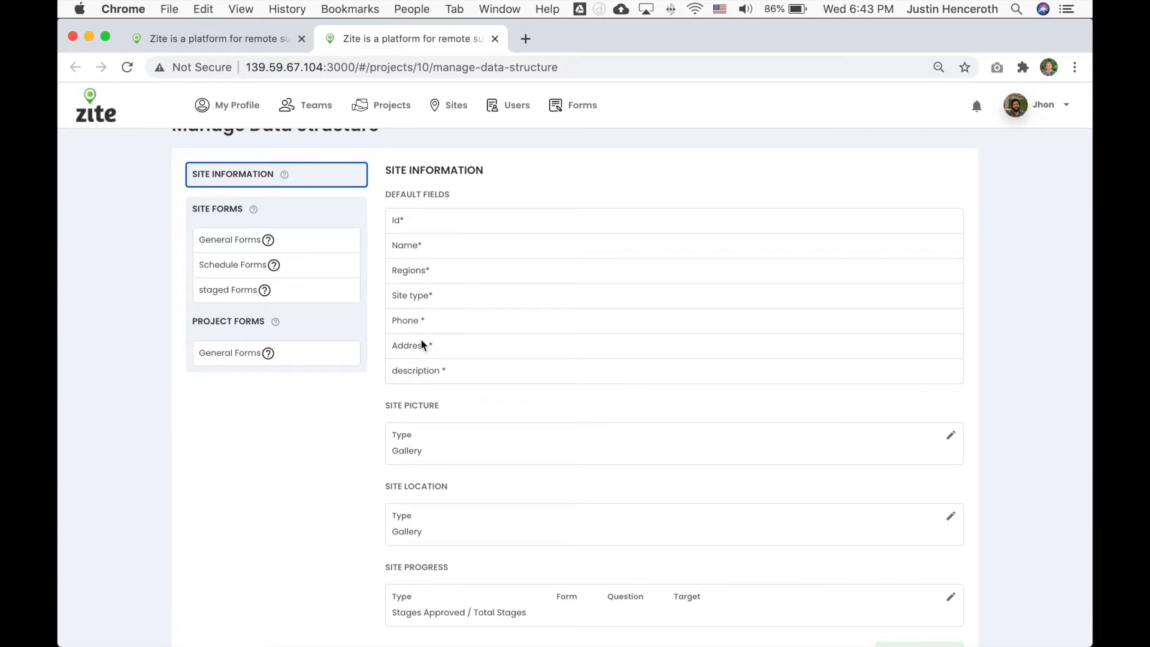
{"action": "scroll", "coordinate": [421, 348], "scroll_direction": "down", "scroll_amount": 3}
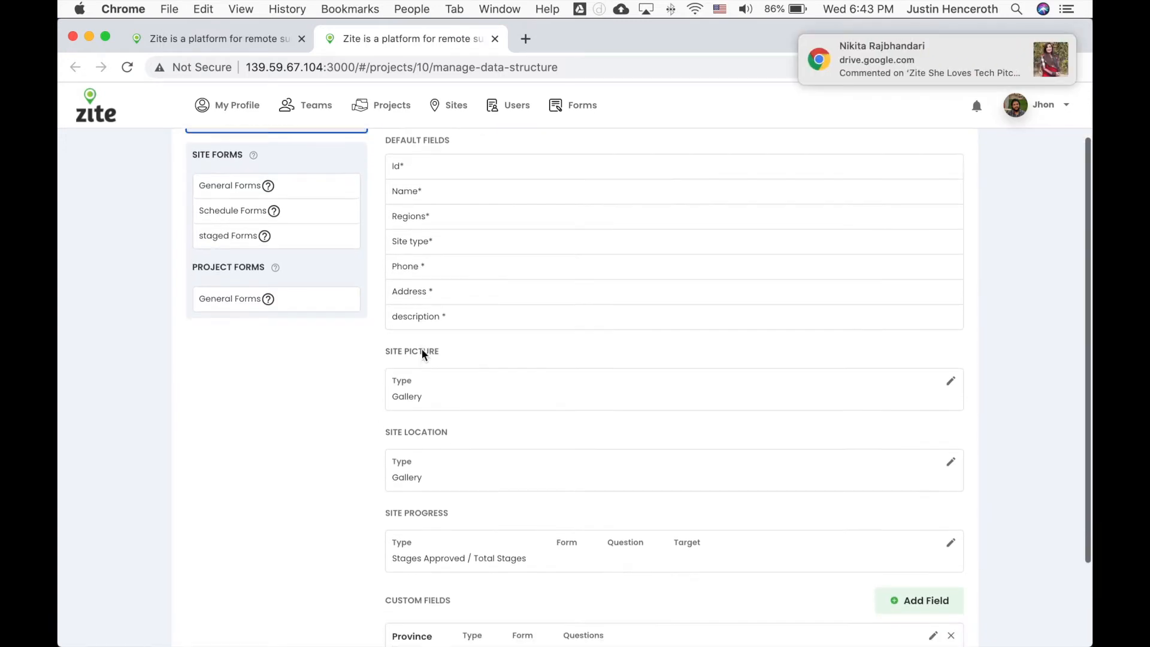
{"action": "scroll", "coordinate": [421, 348], "scroll_direction": "down", "scroll_amount": 1}
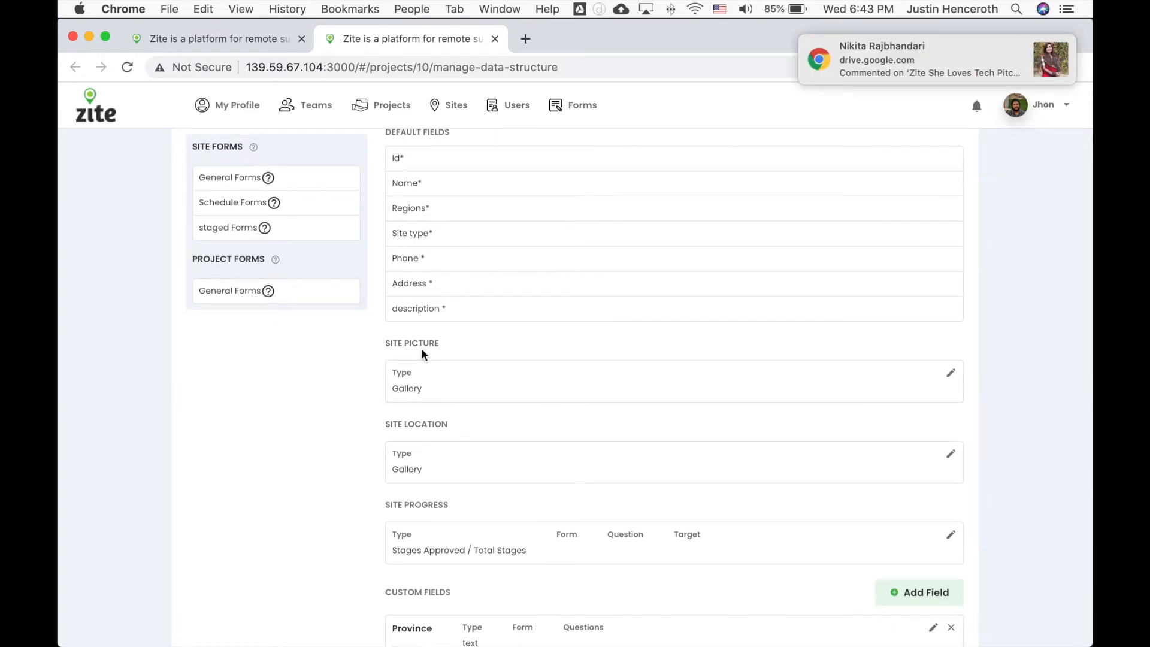
{"action": "scroll", "coordinate": [421, 353], "scroll_direction": "down", "scroll_amount": 4}
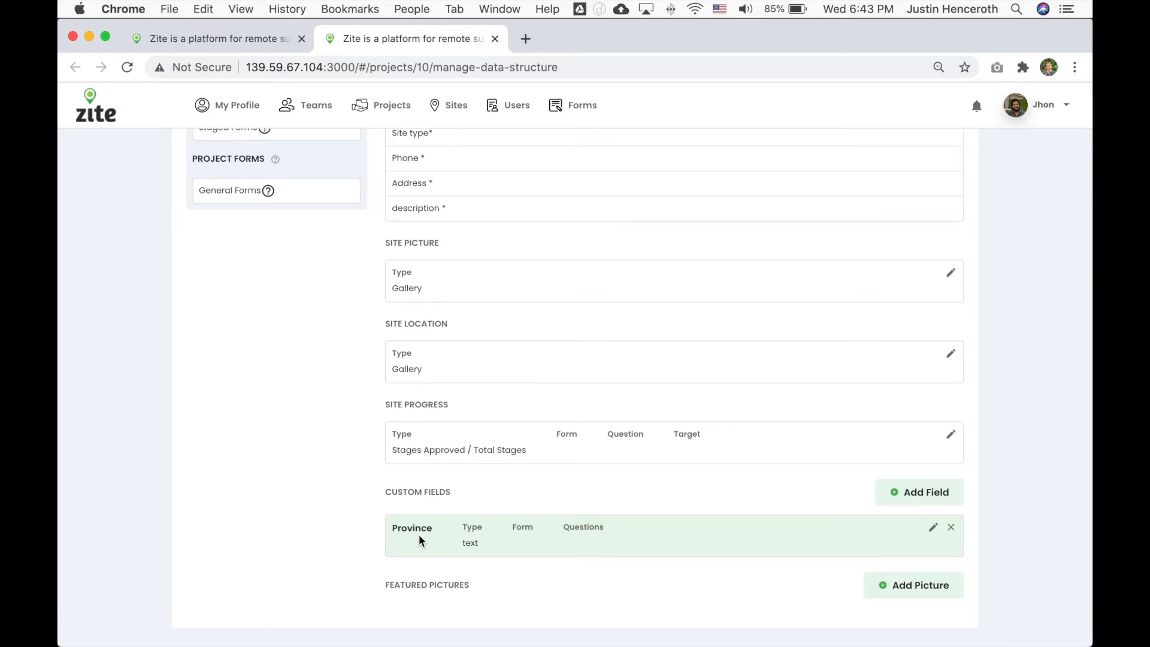
{"action": "scroll", "coordinate": [357, 478], "scroll_direction": "up", "scroll_amount": 7}
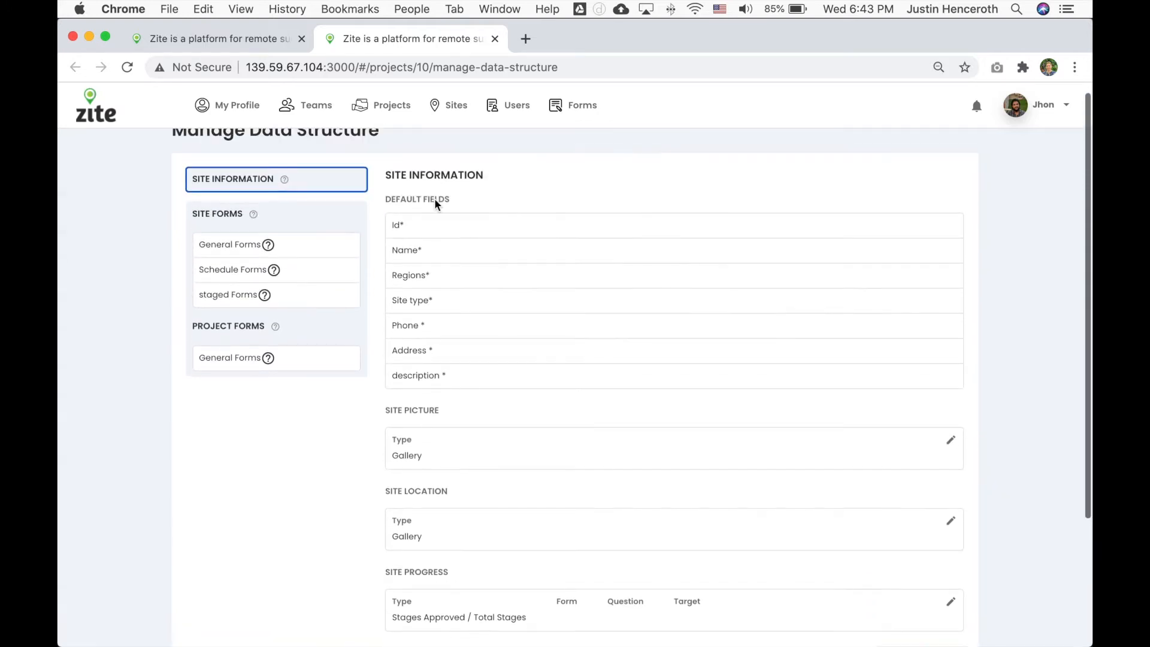
{"action": "scroll", "coordinate": [454, 325], "scroll_direction": "up", "scroll_amount": 2}
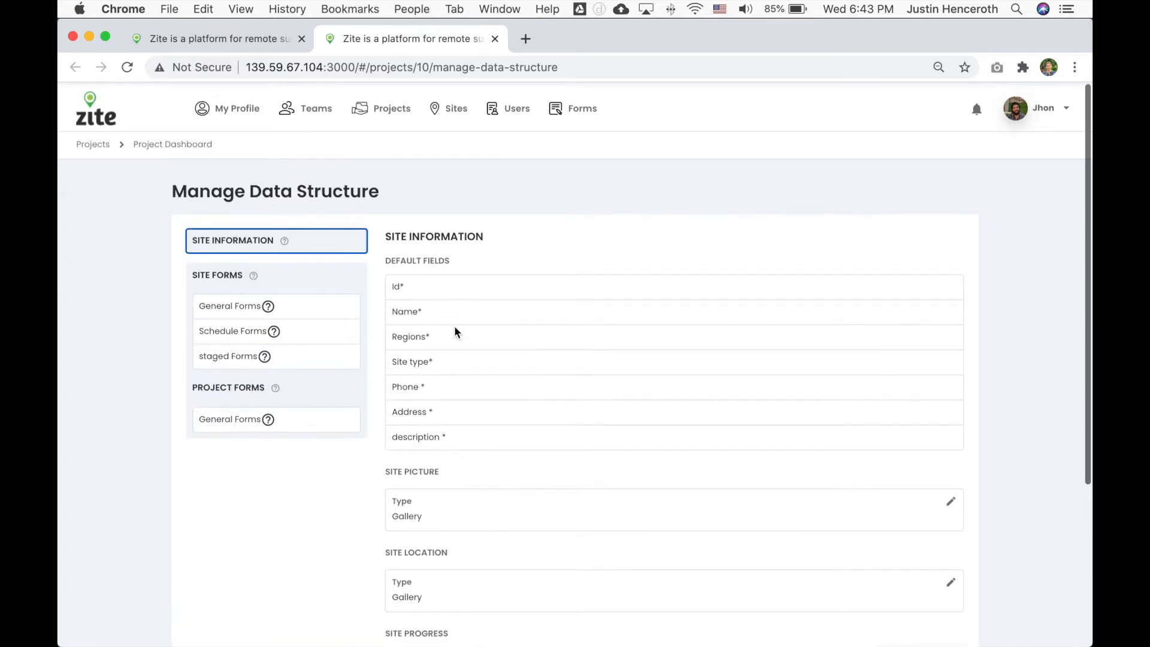
{"action": "left_click", "coordinate": [219, 355]}
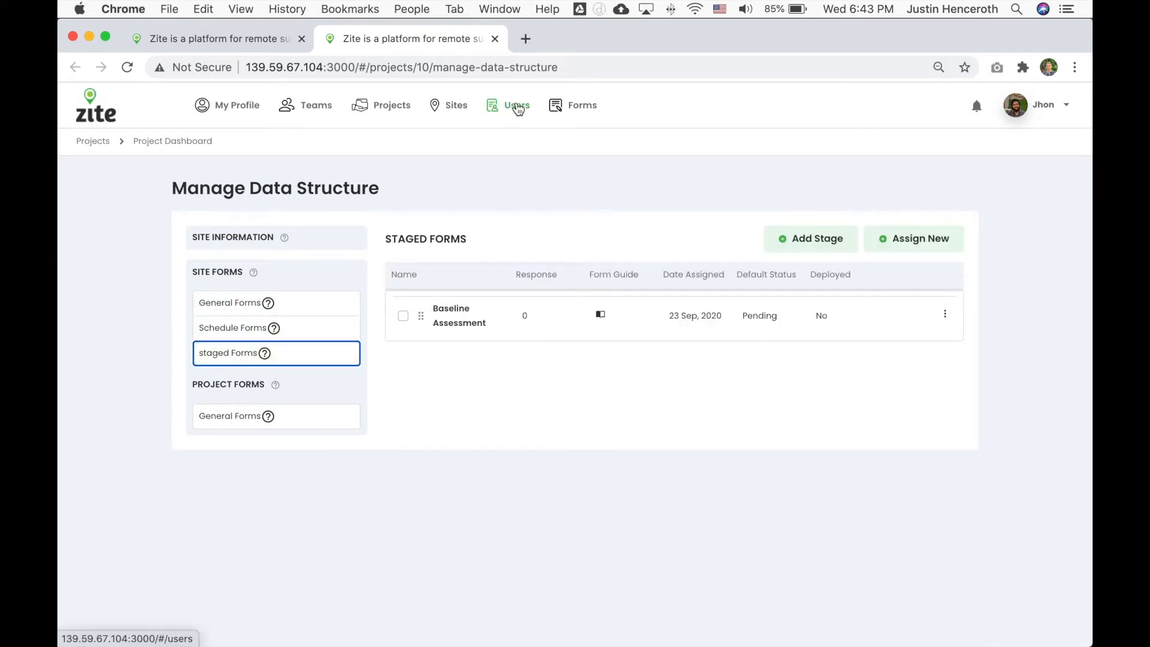
Return to the "test" project's dashboard and go to its user management page
{"action": "left_click", "coordinate": [391, 106]}
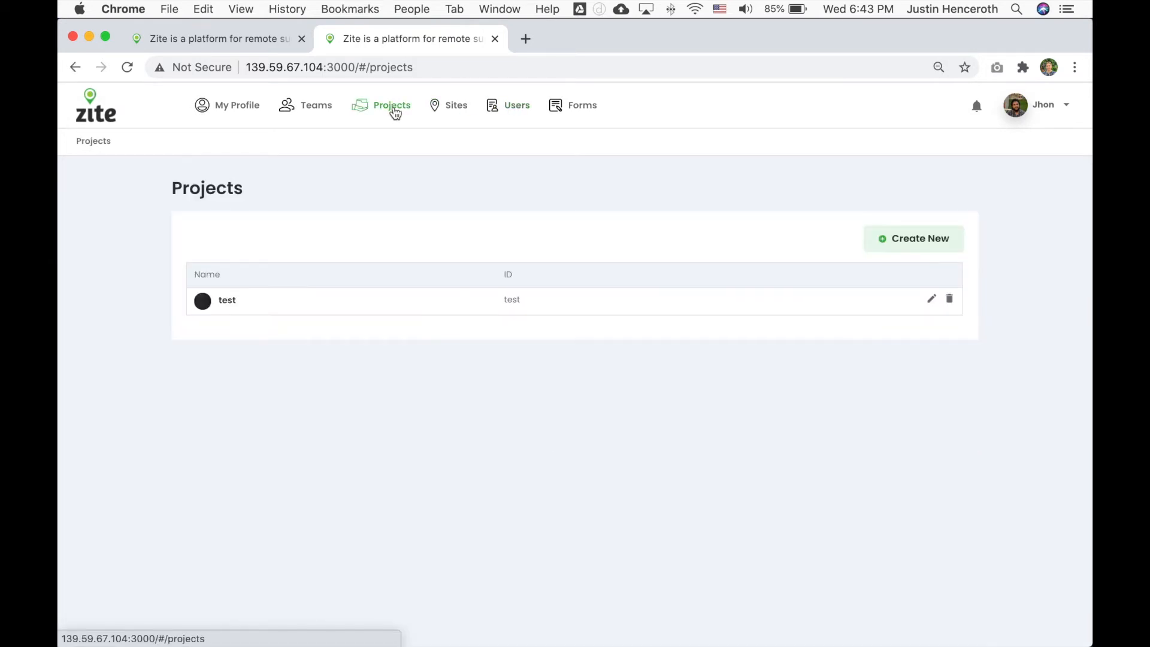
{"action": "left_click", "coordinate": [227, 301]}
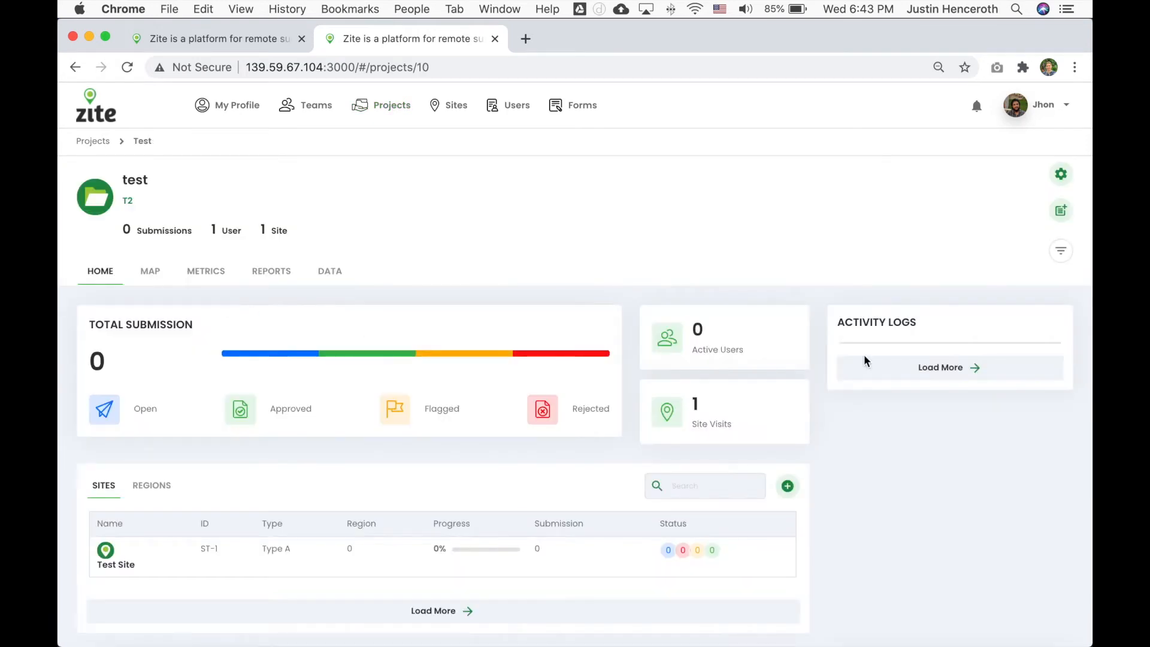
{"action": "left_click", "coordinate": [1061, 173]}
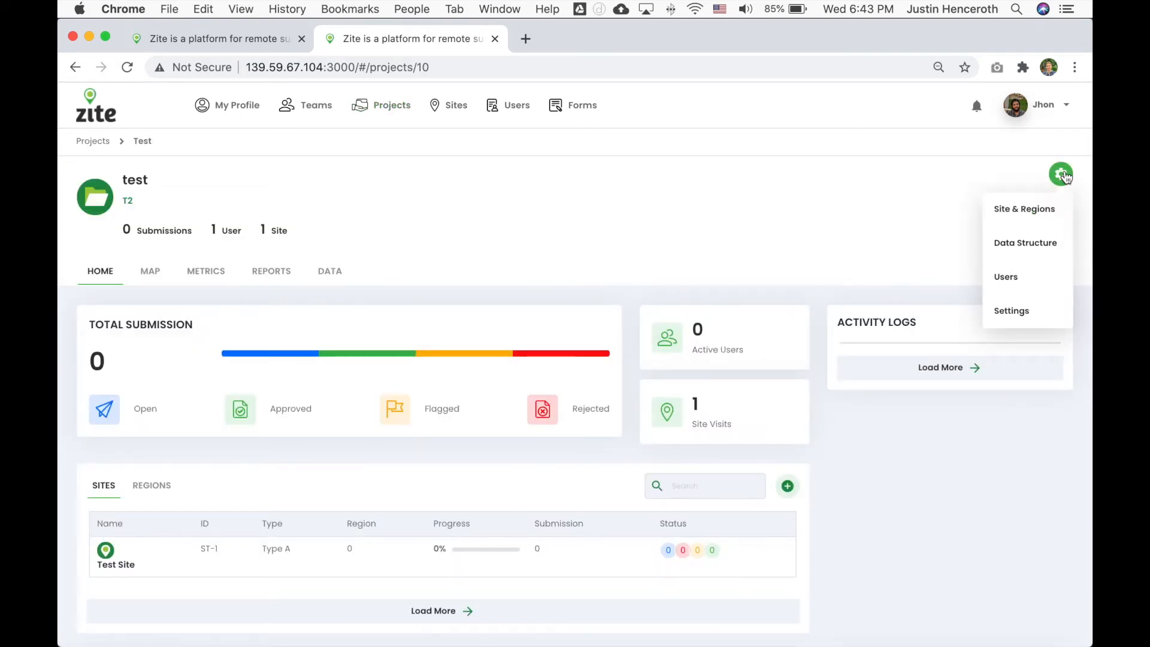
{"action": "left_click", "coordinate": [1018, 281]}
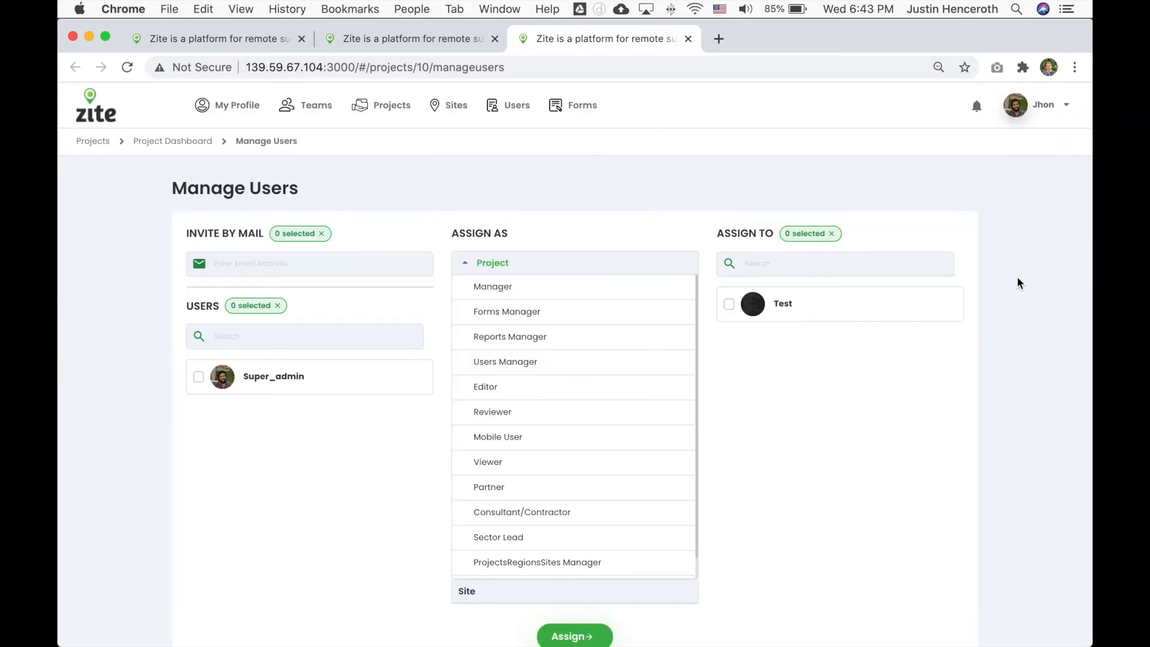
Select the Super_admin user and the Test project for a role assignment and look through the available project roles
{"action": "left_click", "coordinate": [623, 341]}
{"action": "left_click", "coordinate": [198, 376]}
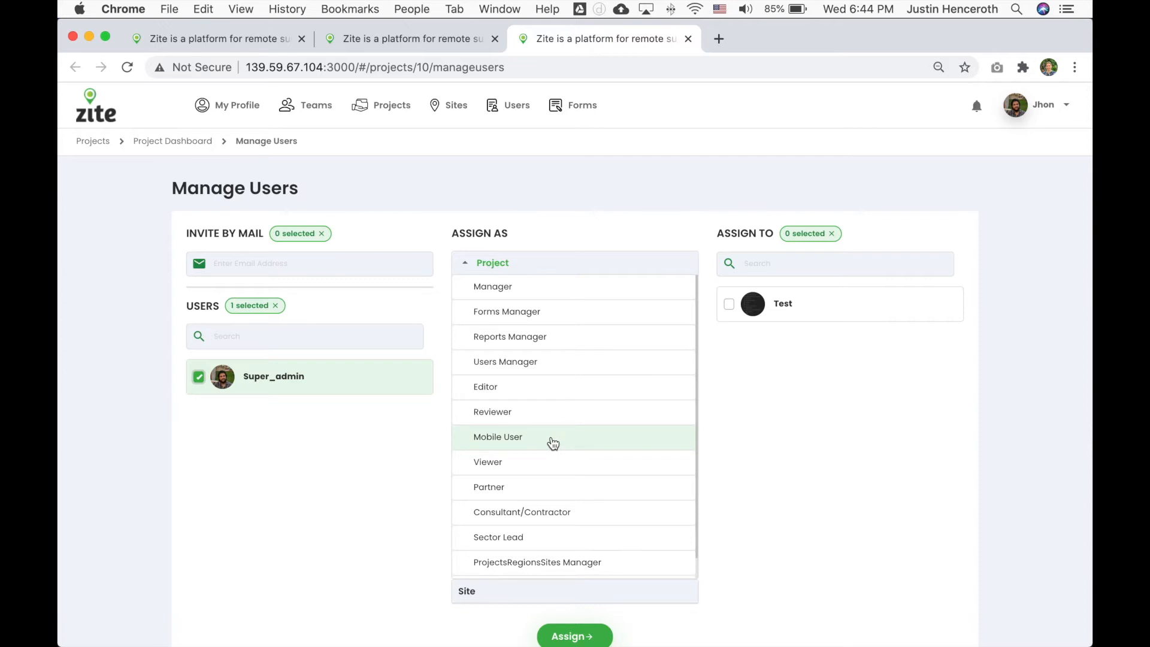
{"action": "left_click", "coordinate": [729, 304]}
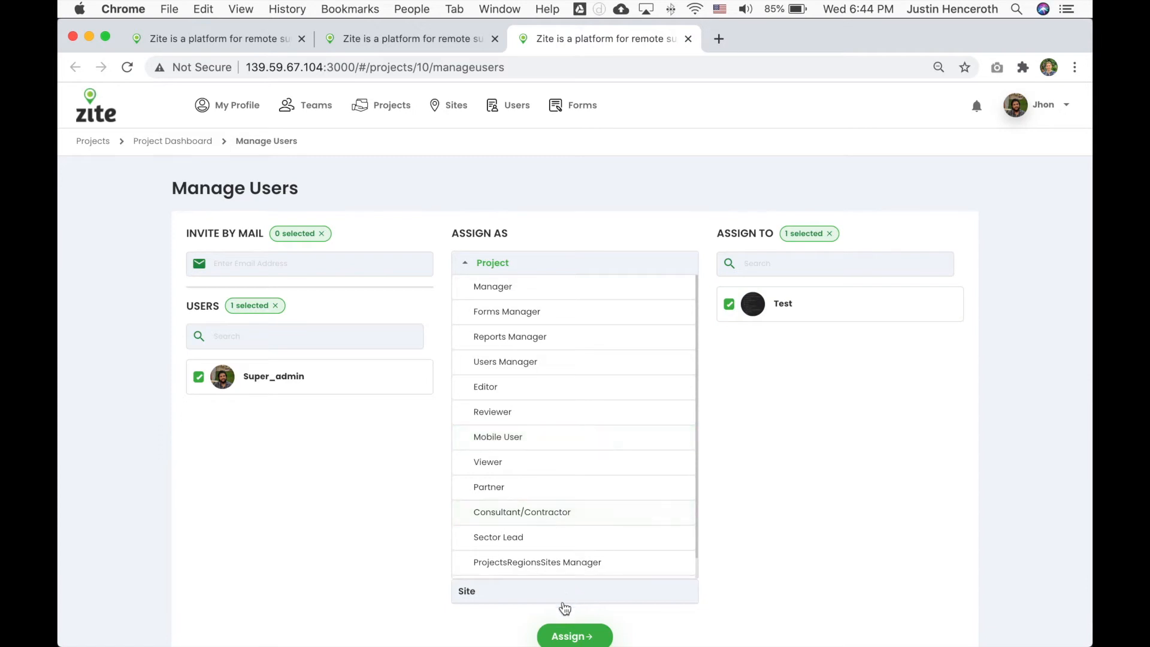
{"action": "scroll", "coordinate": [561, 627], "scroll_direction": "down", "scroll_amount": 1}
{"action": "scroll", "coordinate": [562, 627], "scroll_direction": "up", "scroll_amount": 1}
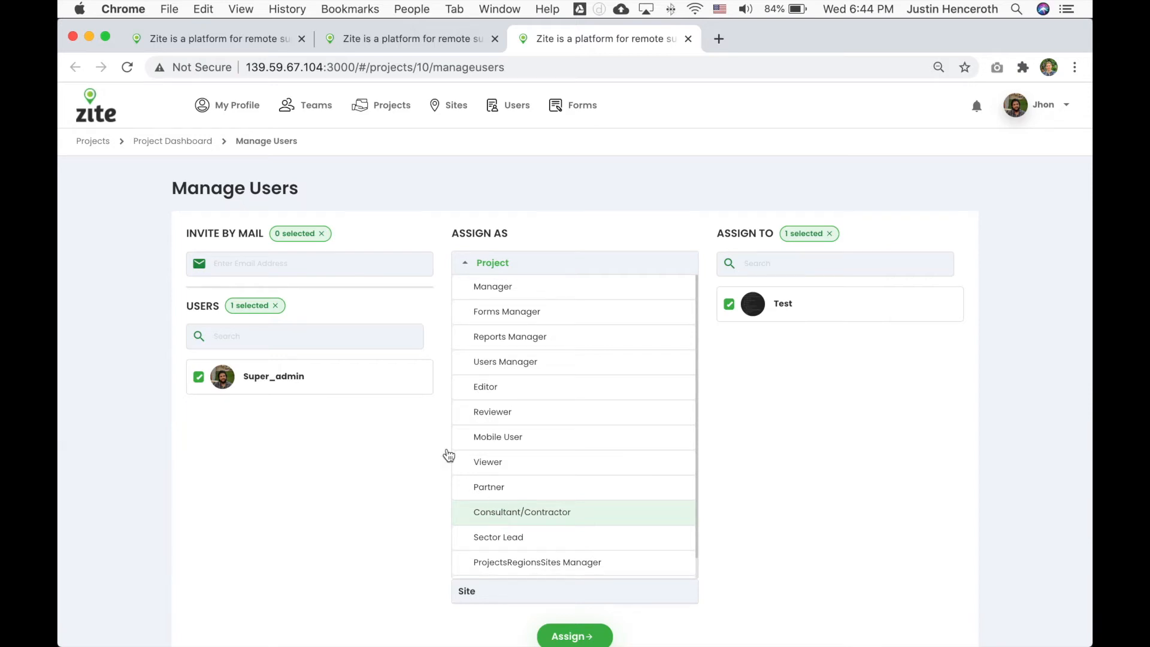
Open the project dashboard and look over its submission totals, sites and form progress
{"action": "left_click", "coordinate": [181, 142]}
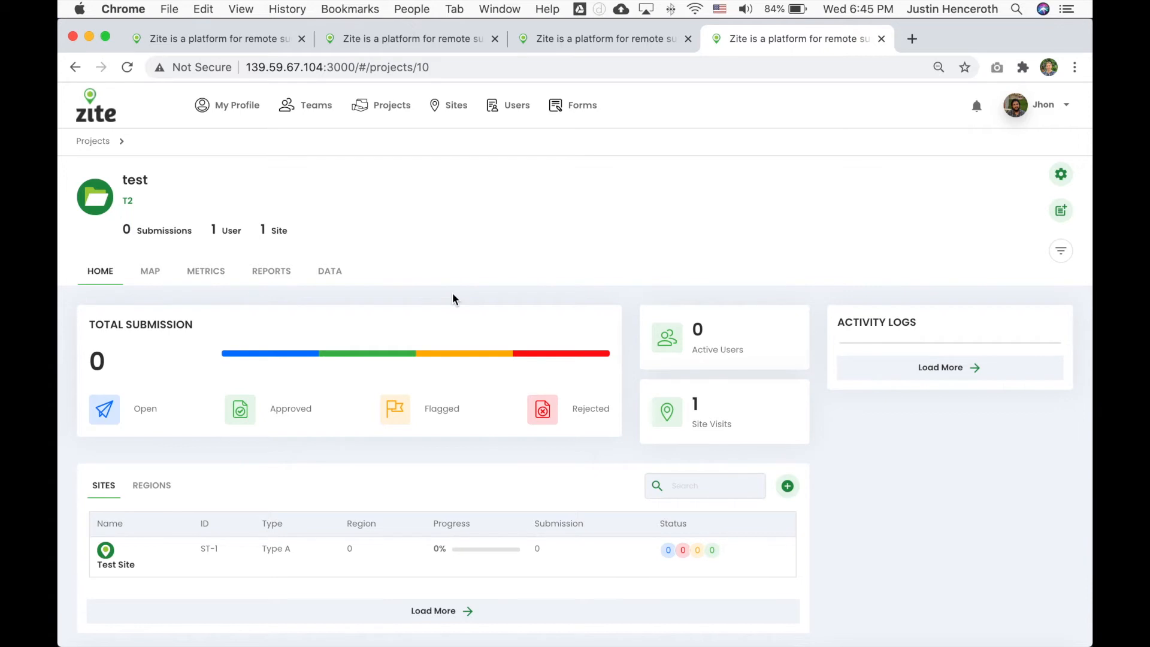
{"action": "scroll", "coordinate": [455, 300], "scroll_direction": "down", "scroll_amount": 2}
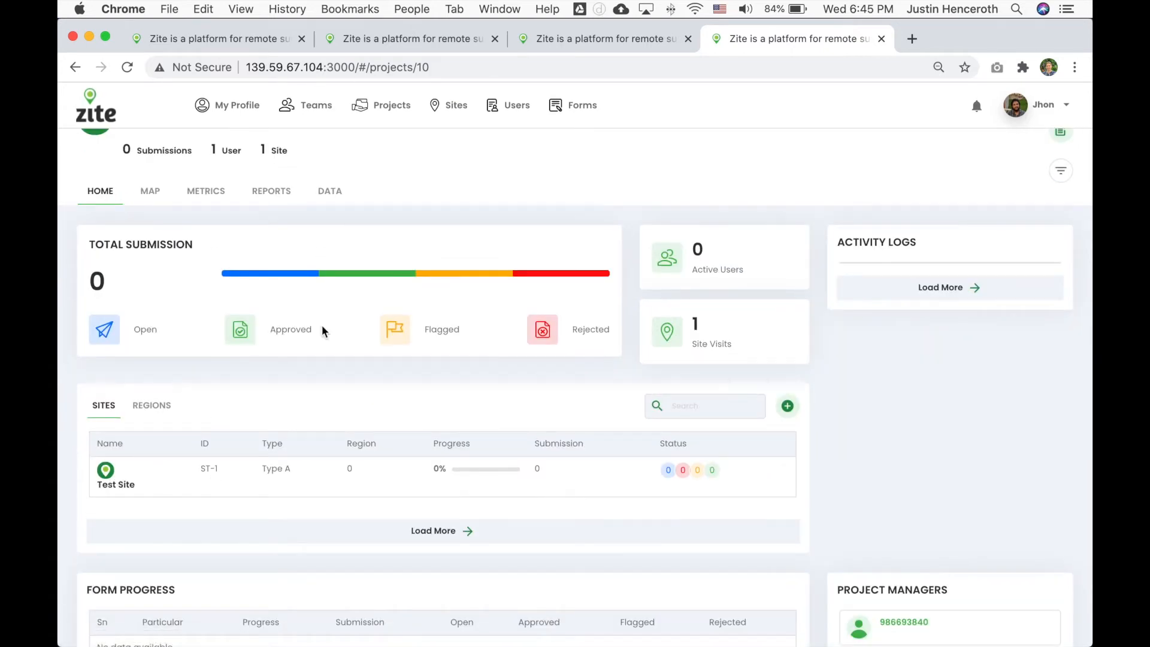
{"action": "scroll", "coordinate": [912, 175], "scroll_direction": "up", "scroll_amount": 1}
{"action": "scroll", "coordinate": [912, 175], "scroll_direction": "up", "scroll_amount": 2}
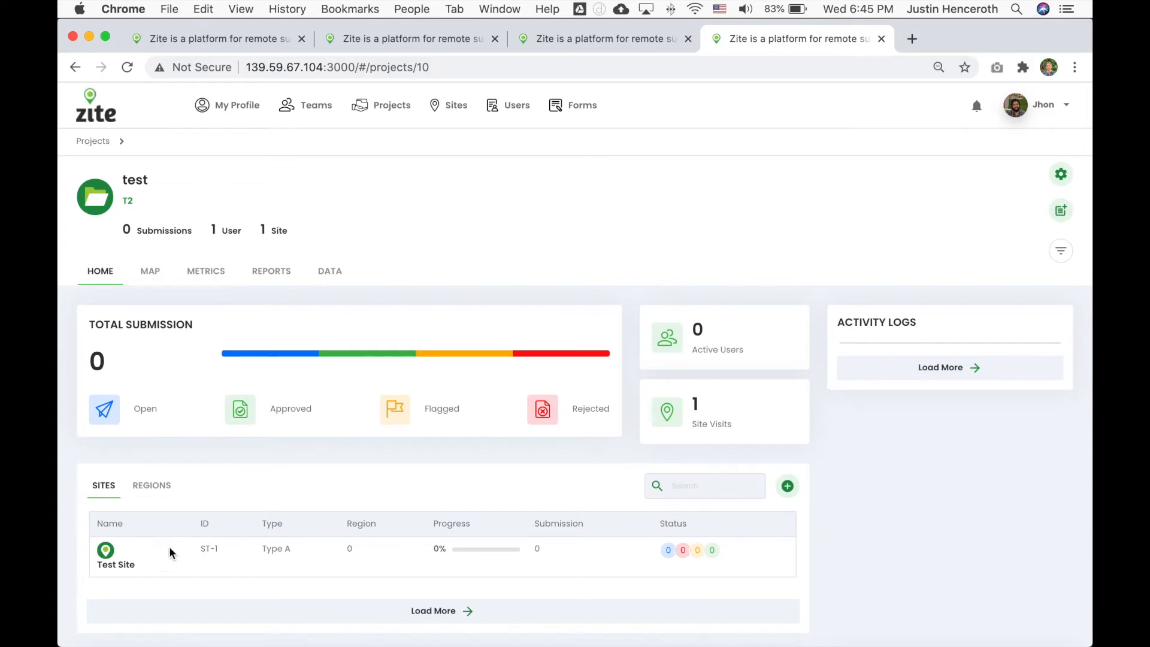
Switch to the Zite mobile app, log in, and sync the DFID 31 District Retrofitting project
{"action": "mouse_move", "coordinate": [726, 642]}
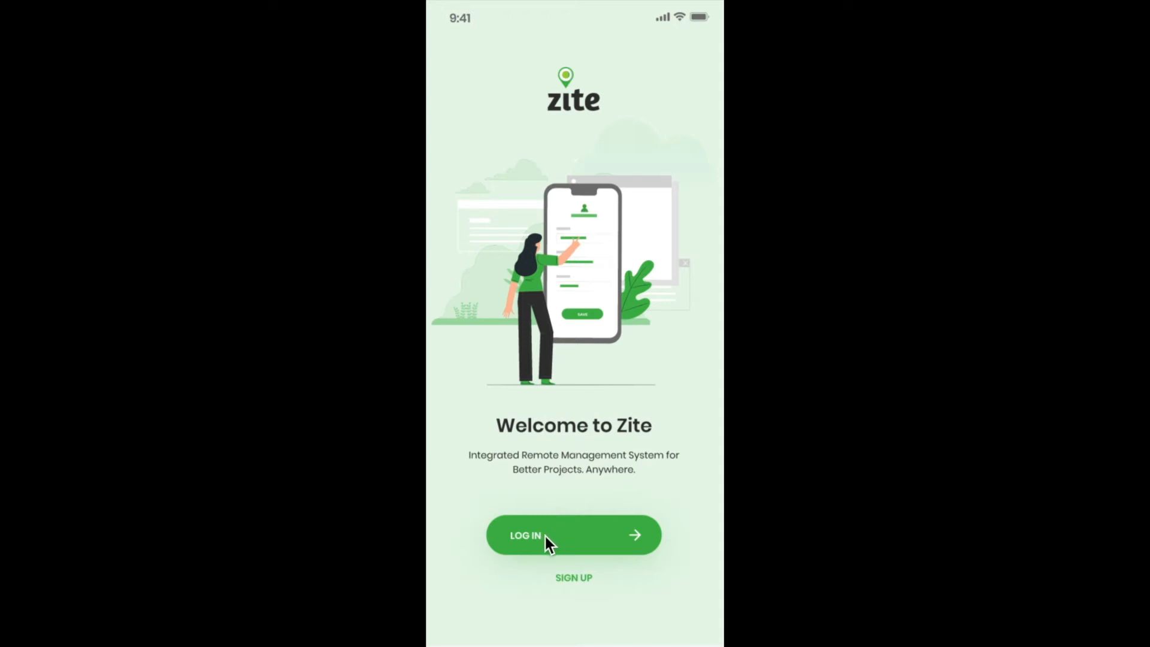
{"action": "left_click", "coordinate": [646, 539]}
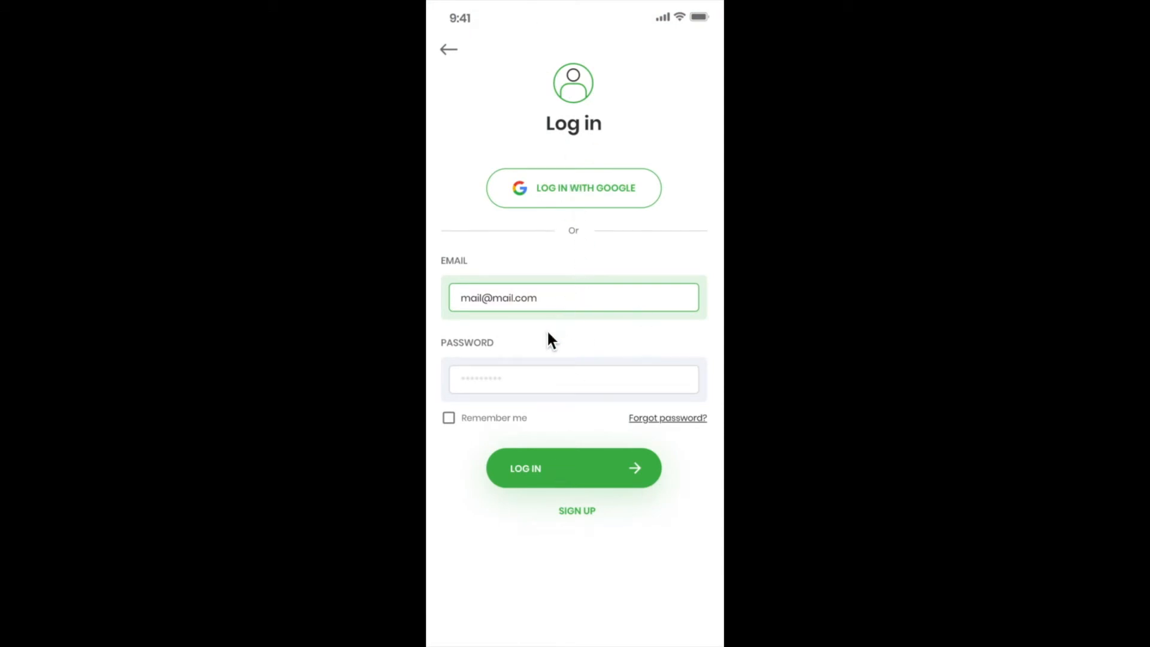
{"action": "left_click", "coordinate": [633, 473]}
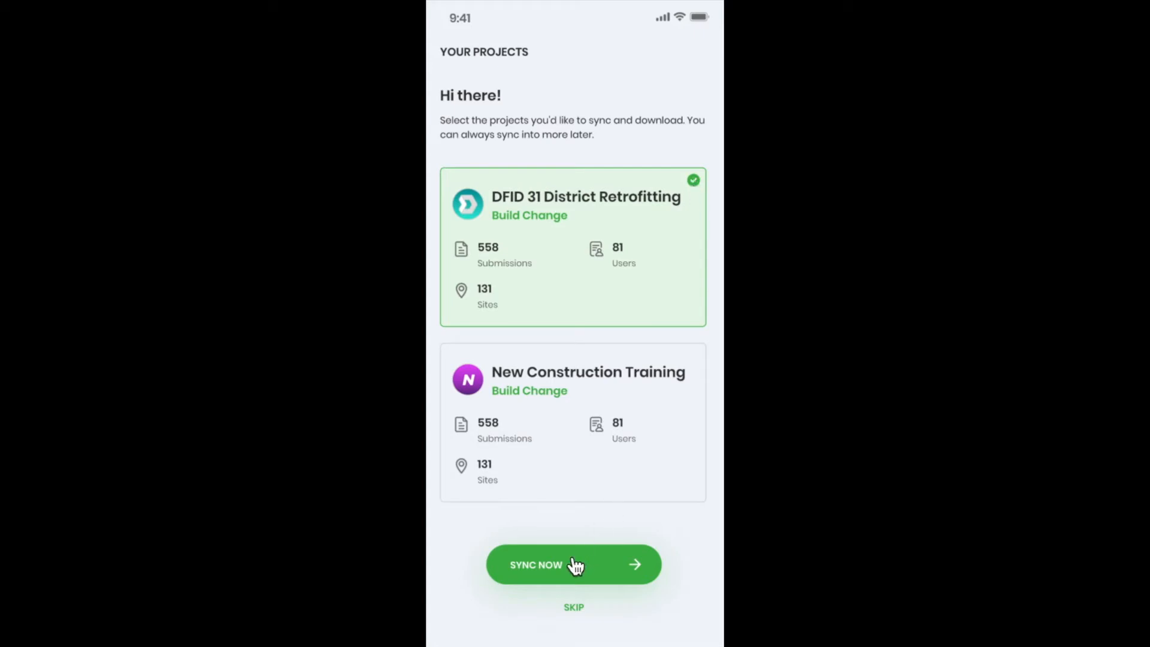
{"action": "left_click", "coordinate": [609, 564]}
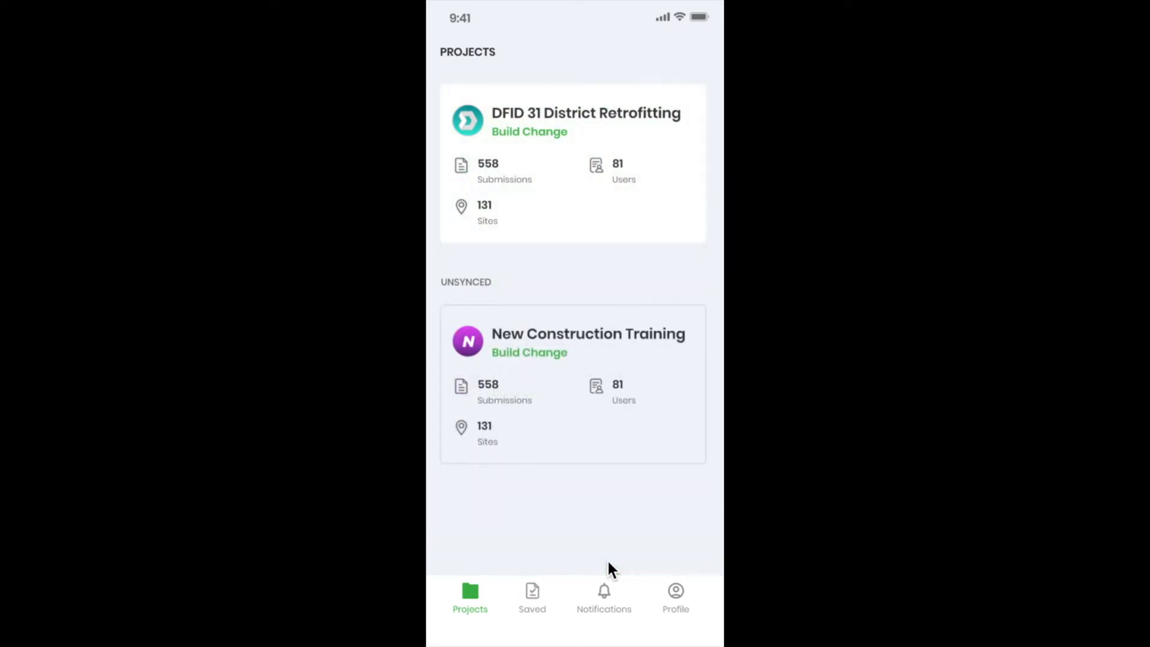
Open the DFID 31 District Retrofitting project, read its full description and submission breakdown, and return to its site list
{"action": "left_click", "coordinate": [572, 199]}
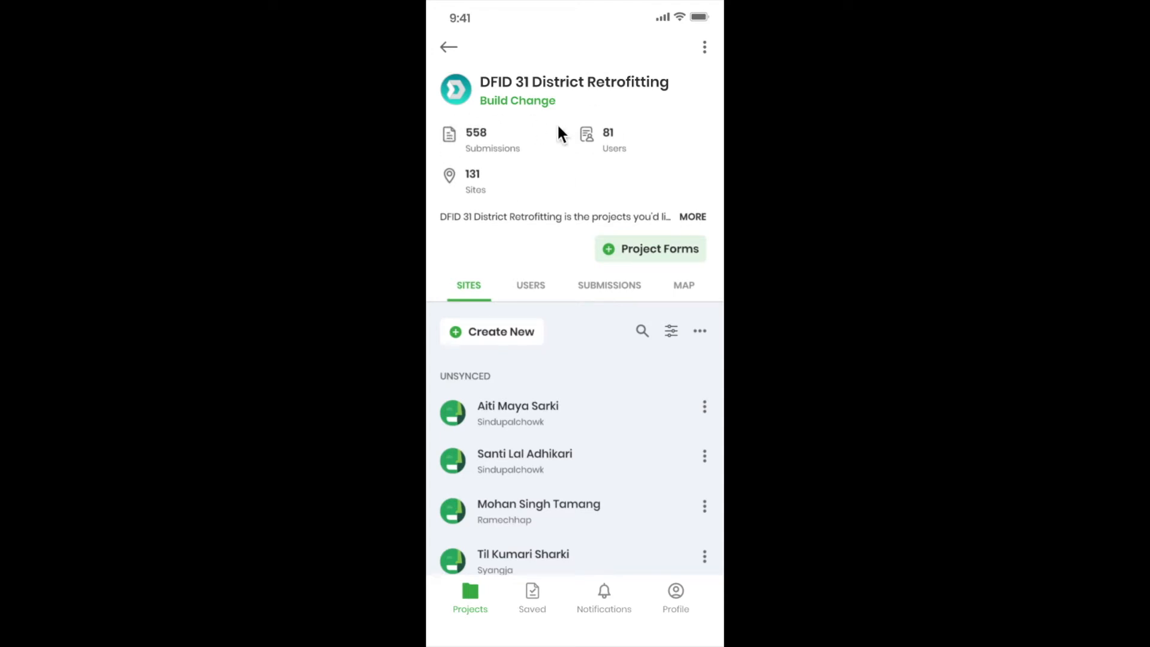
{"action": "left_click", "coordinate": [692, 217]}
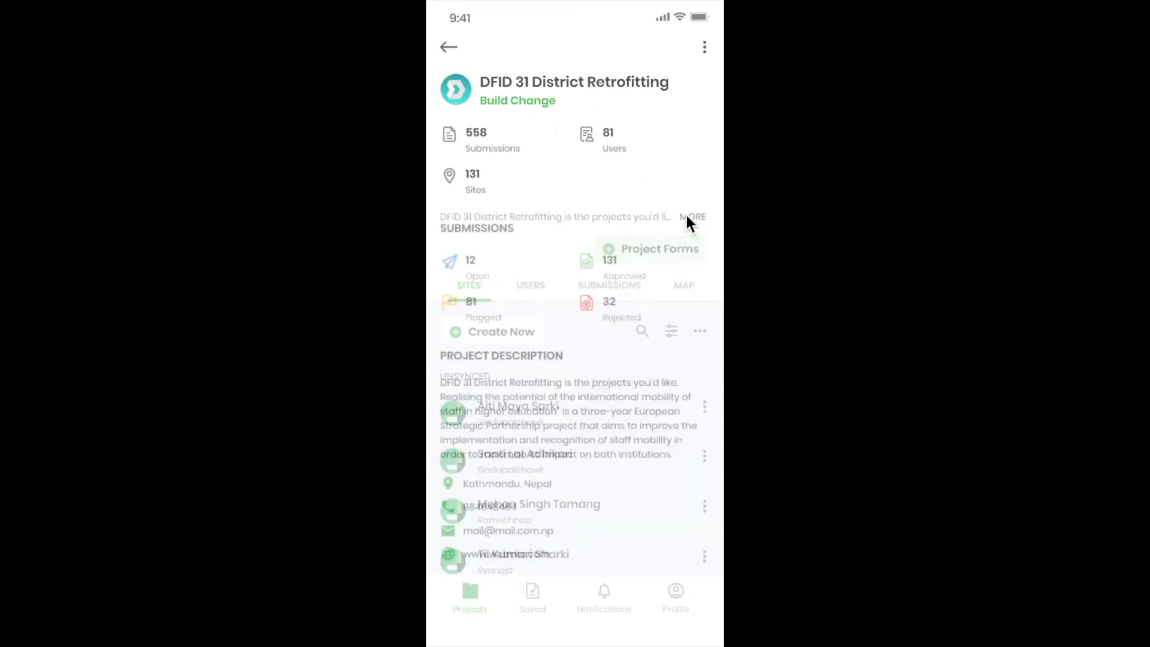
{"action": "left_click", "coordinate": [448, 47]}
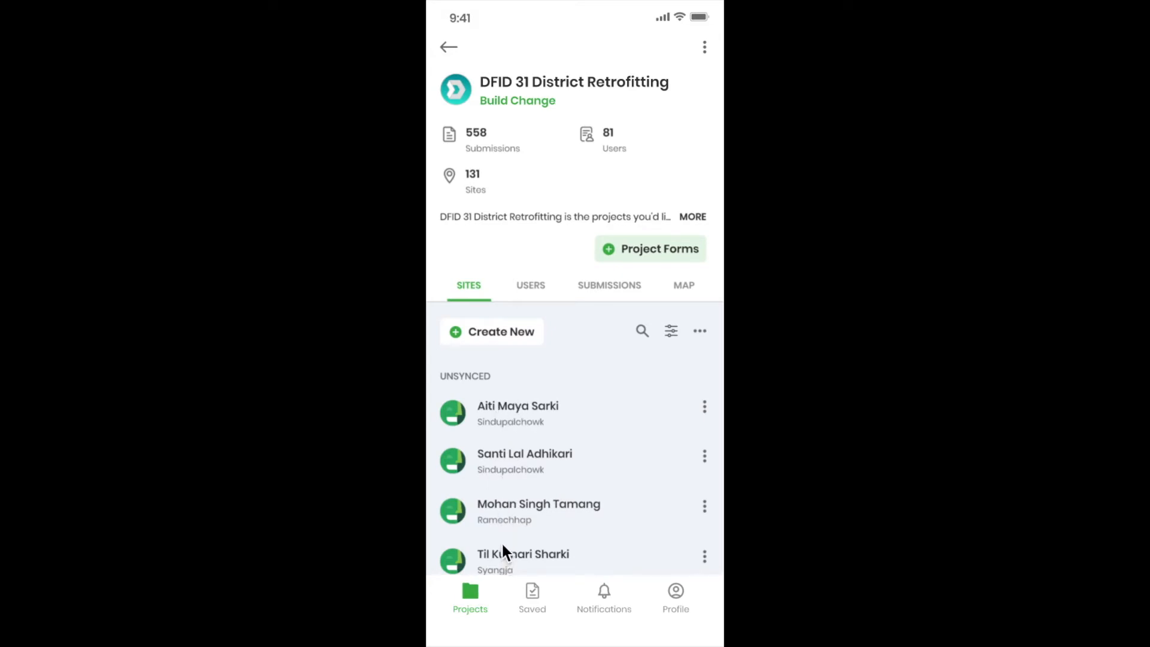
Open the first unsynced site in Sindupalchowk, view its full details, and return to the site page
{"action": "left_click", "coordinate": [516, 420]}
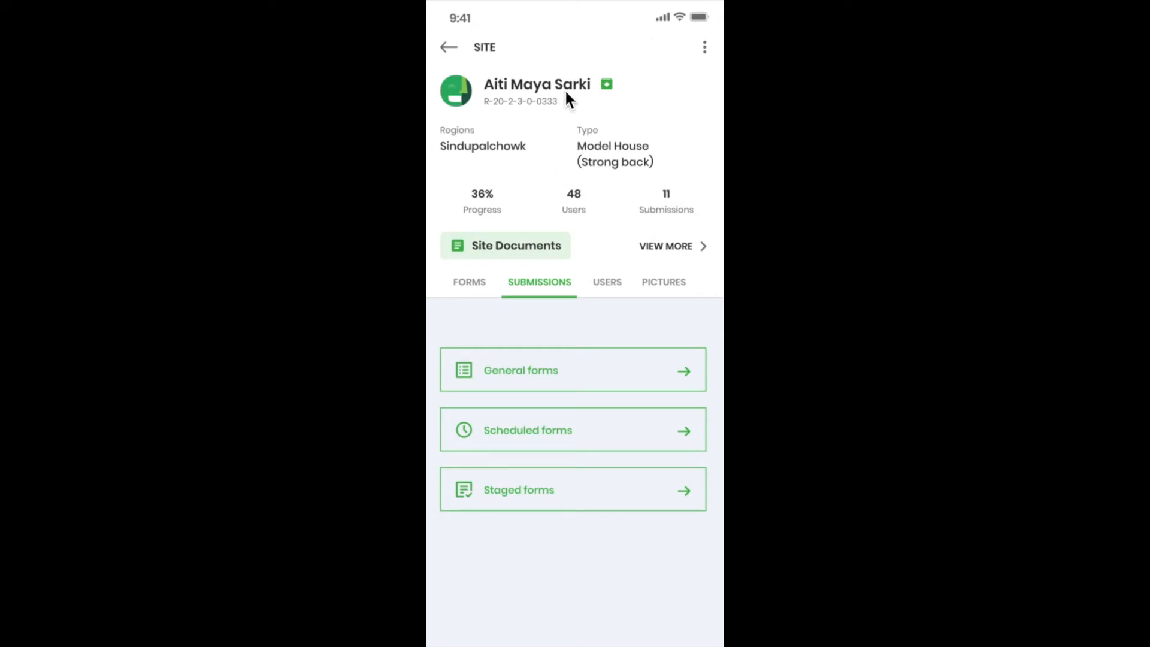
{"action": "left_click", "coordinate": [667, 250]}
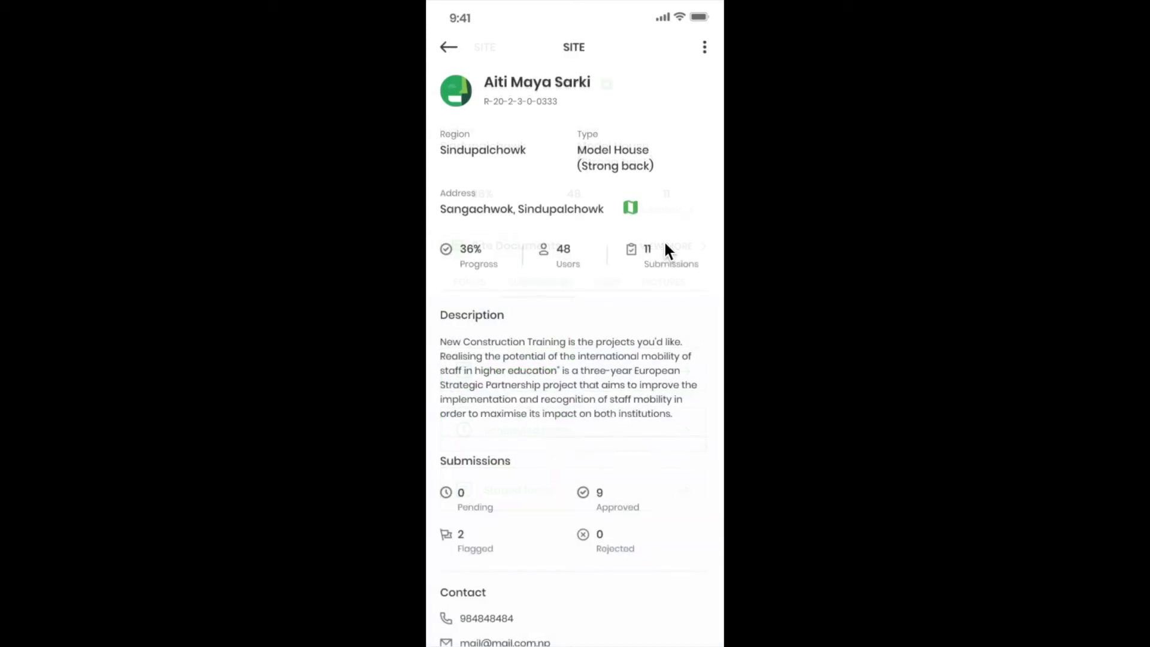
{"action": "left_click", "coordinate": [449, 47]}
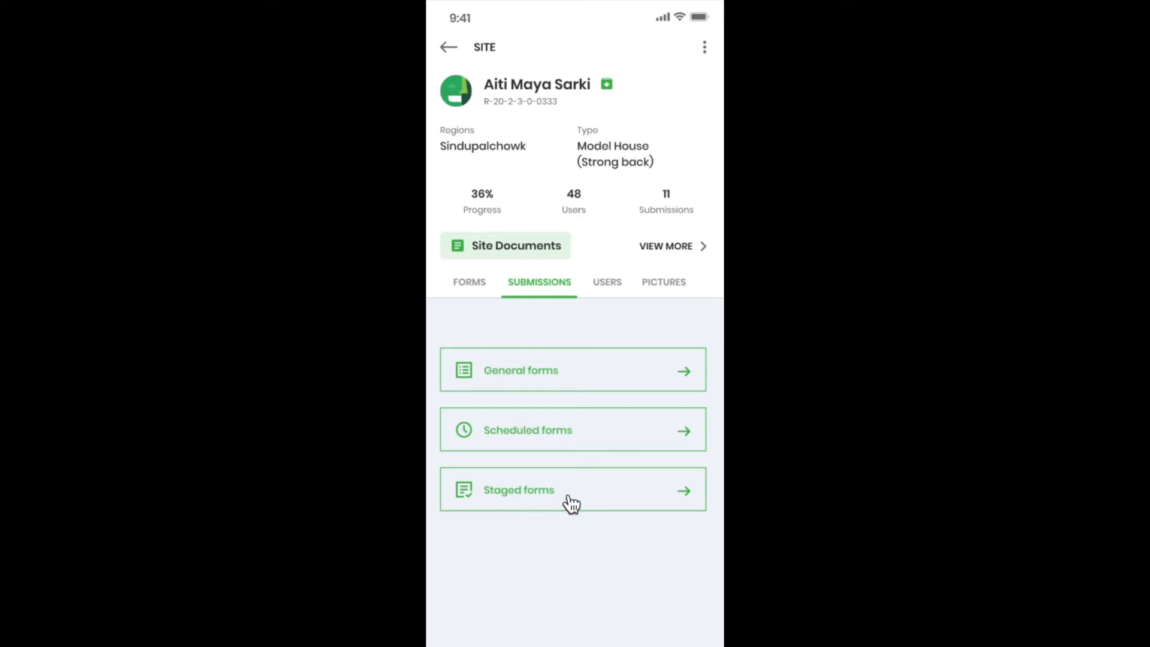
Look through the site's general forms and the first stage of its staged forms
{"action": "left_click", "coordinate": [539, 379]}
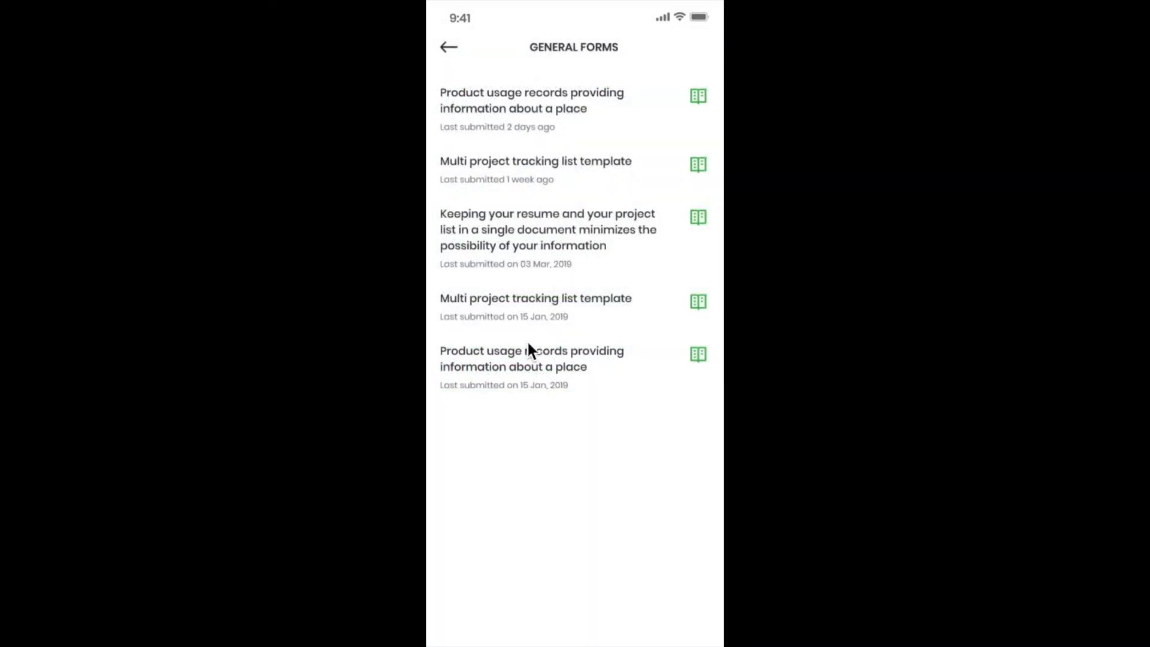
{"action": "left_click", "coordinate": [446, 53]}
{"action": "left_click", "coordinate": [511, 490]}
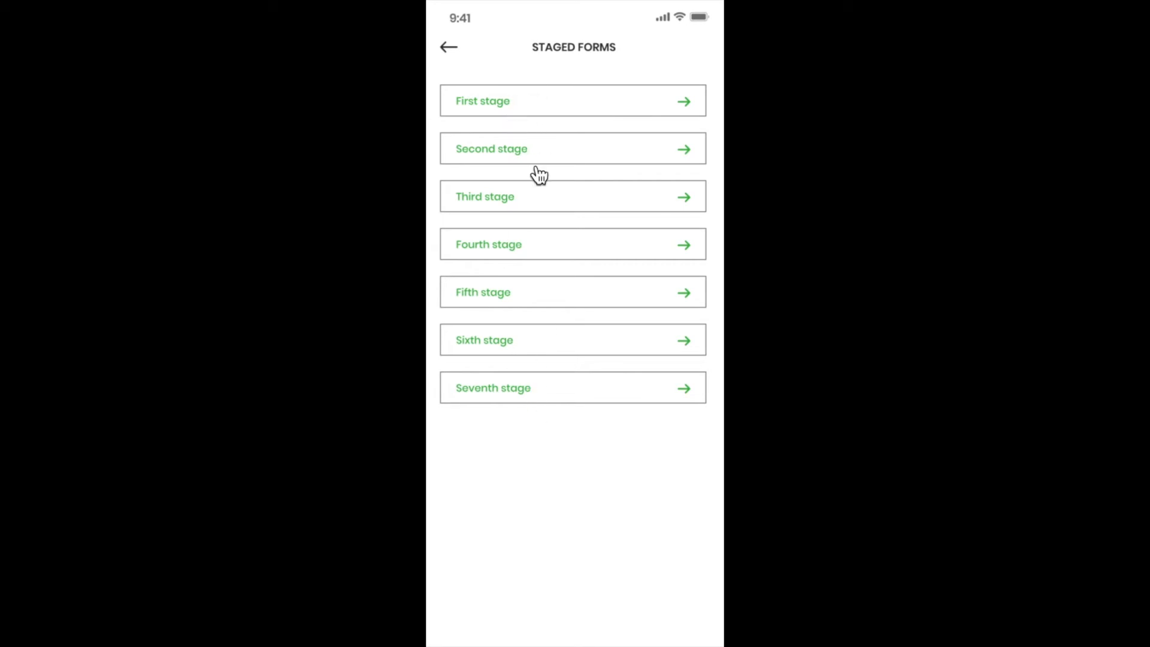
{"action": "left_click", "coordinate": [496, 100]}
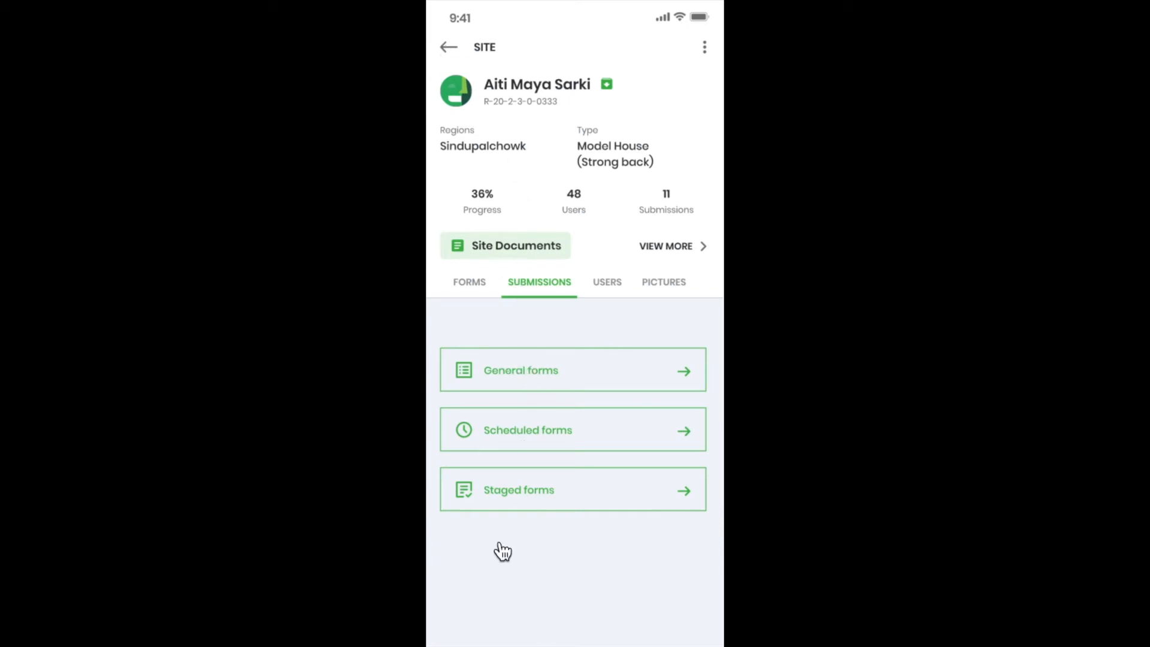
Leave the site page and reopen the DFID 31 District Retrofitting project from the projects list
{"action": "left_click", "coordinate": [447, 49]}
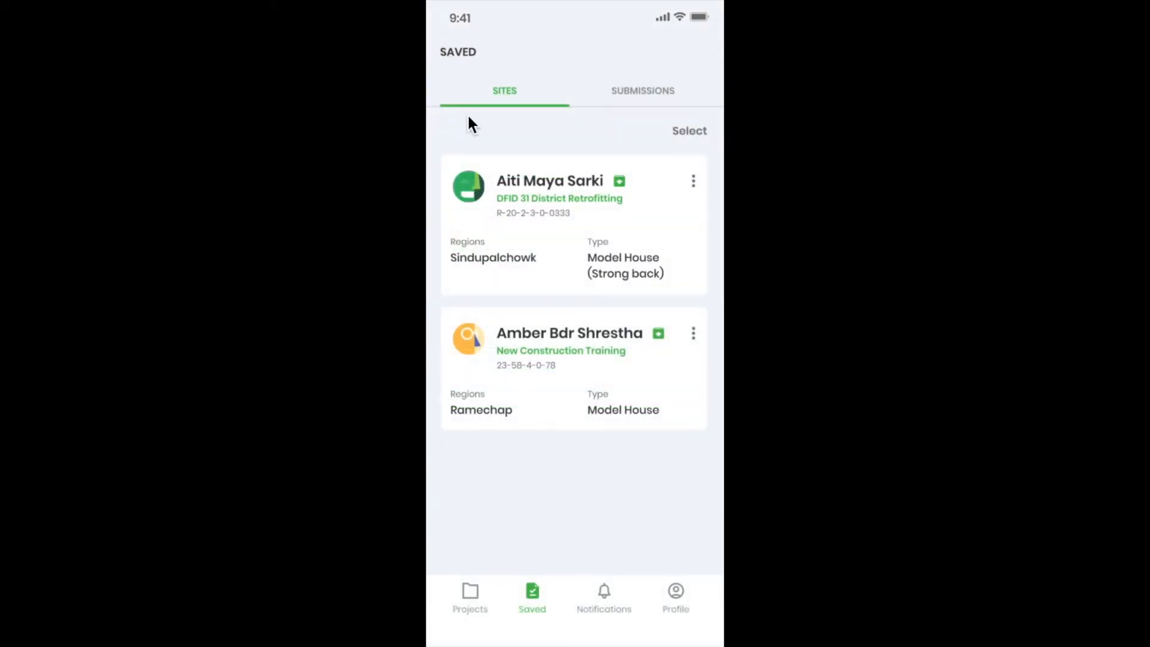
{"action": "left_click", "coordinate": [471, 595]}
{"action": "left_click", "coordinate": [538, 181]}
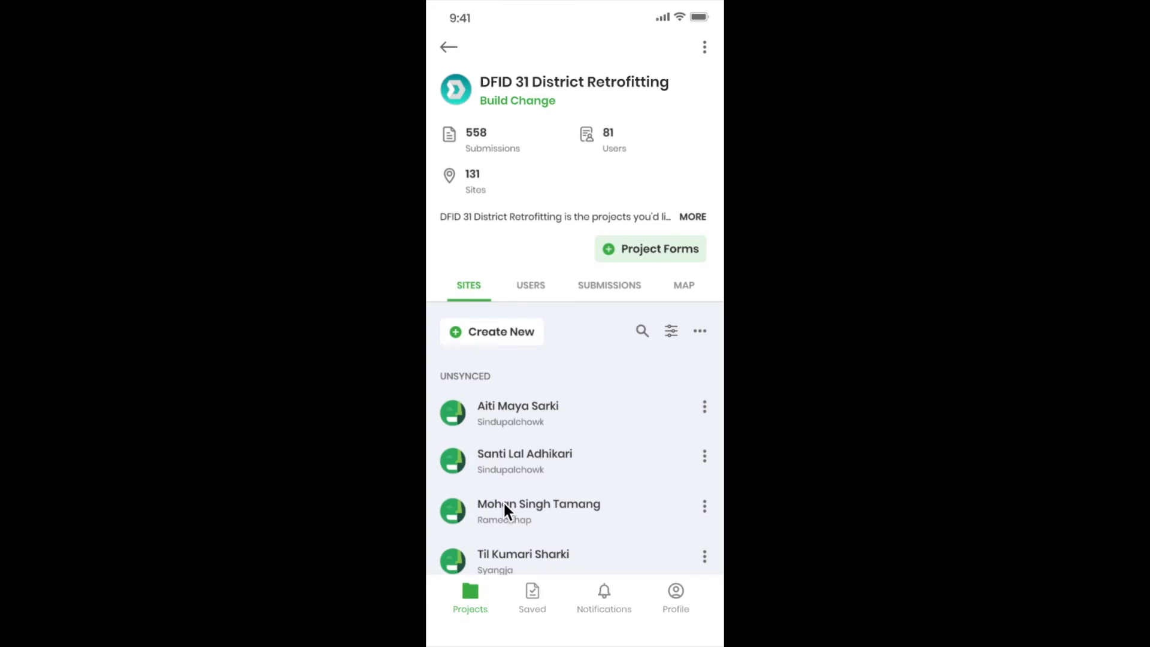
Look over the saved sites and saved submissions, including the status icons of the first 1st Floor-Strongbacks HW submission
{"action": "left_click", "coordinate": [532, 596]}
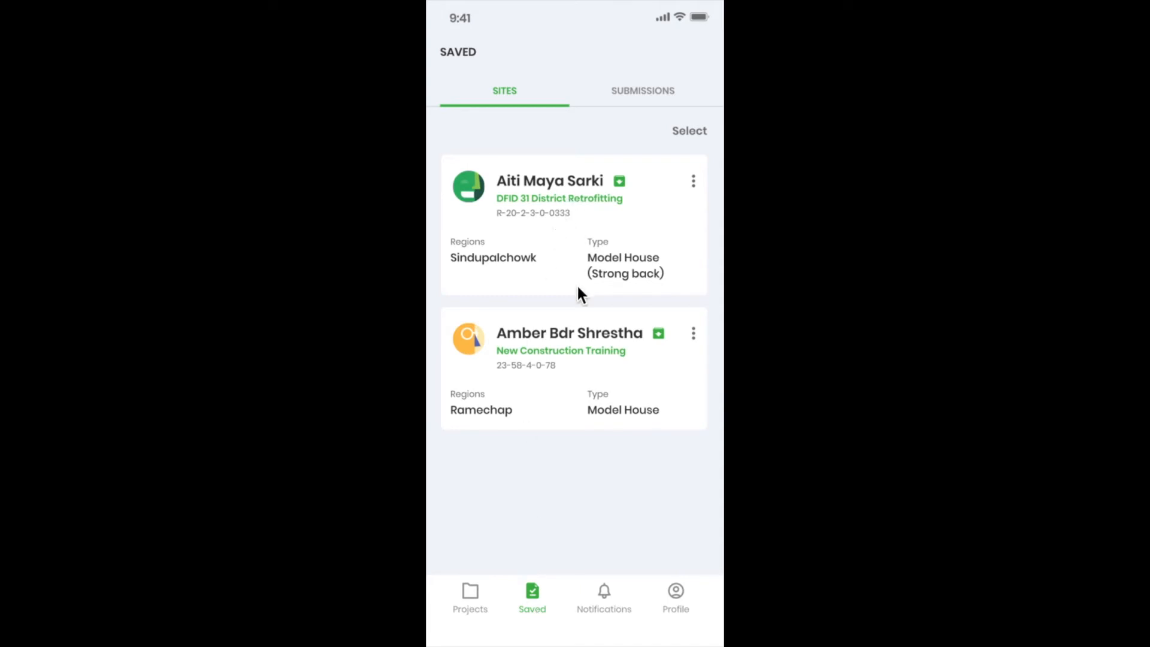
{"action": "left_click", "coordinate": [635, 90]}
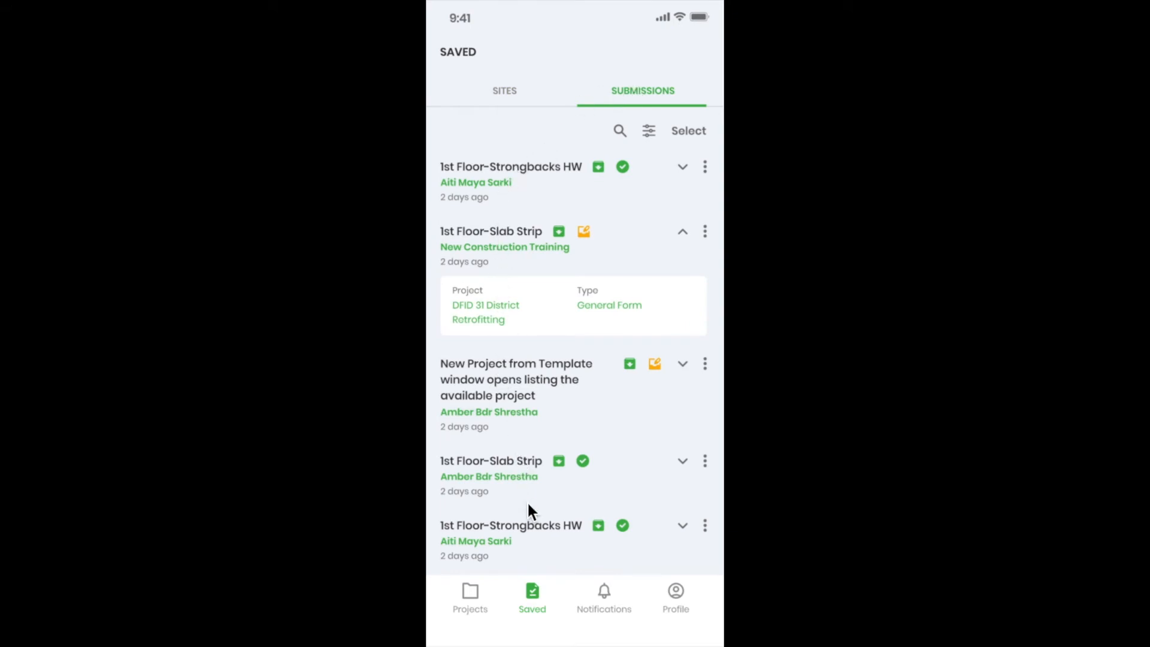
{"action": "left_click", "coordinate": [597, 167]}
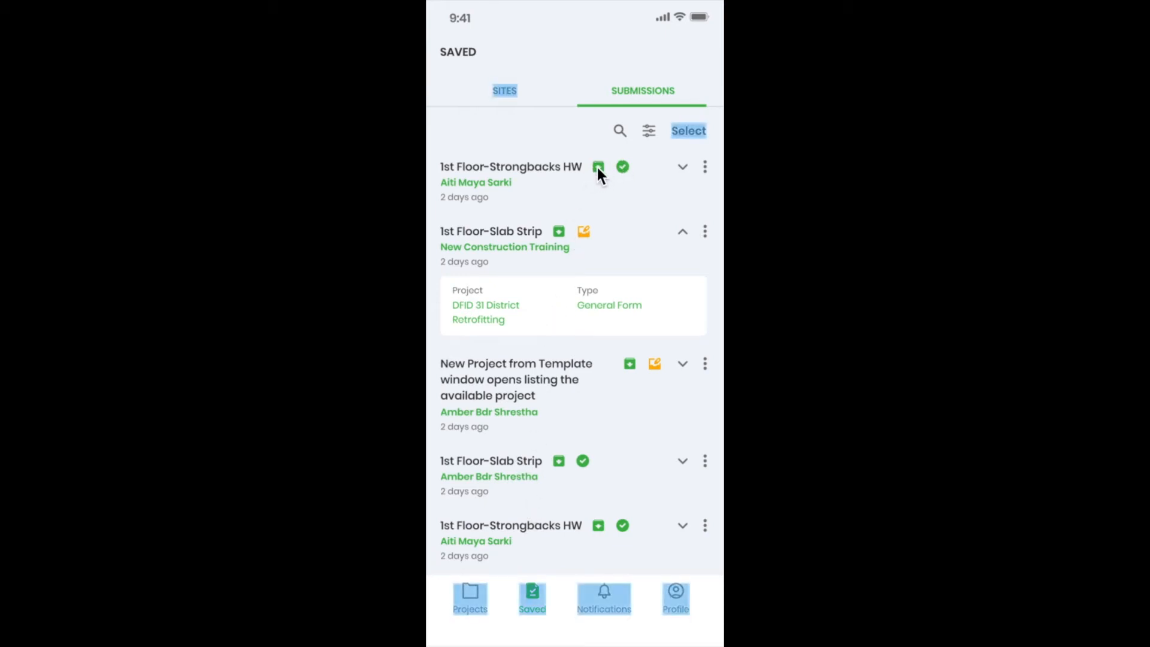
Try to select the first three saved submissions and upload them, and leave selection mode
{"action": "left_click", "coordinate": [683, 132]}
{"action": "left_click", "coordinate": [448, 161]}
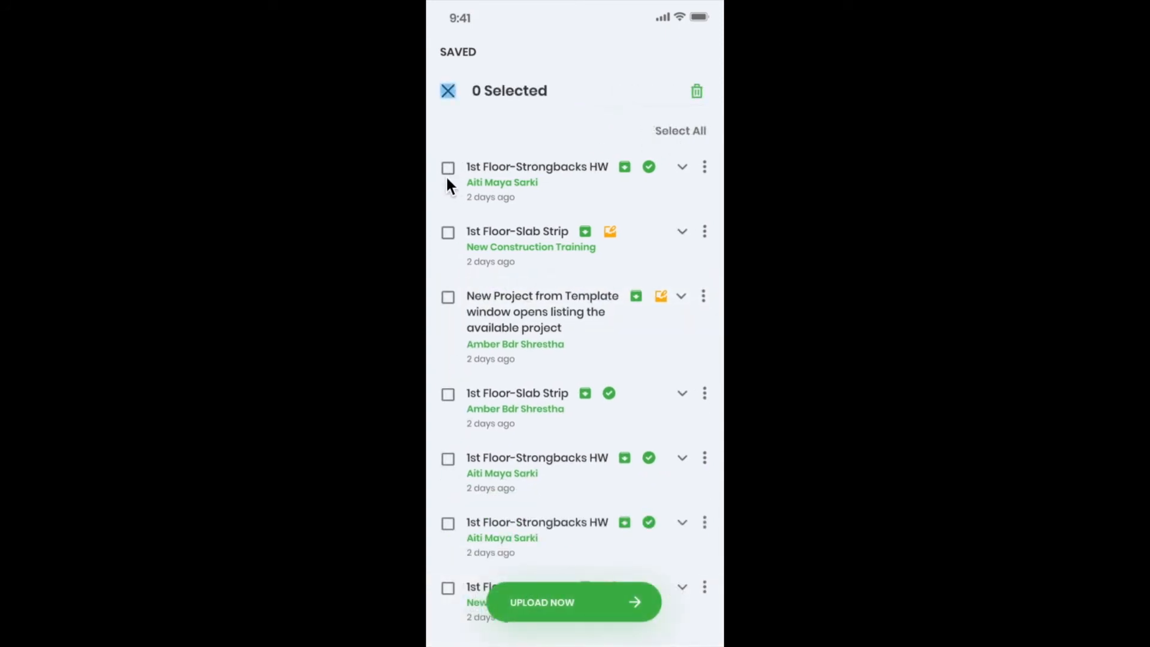
{"action": "left_click", "coordinate": [448, 239]}
{"action": "left_click", "coordinate": [448, 298]}
{"action": "left_click", "coordinate": [634, 603]}
{"action": "left_click", "coordinate": [448, 91]}
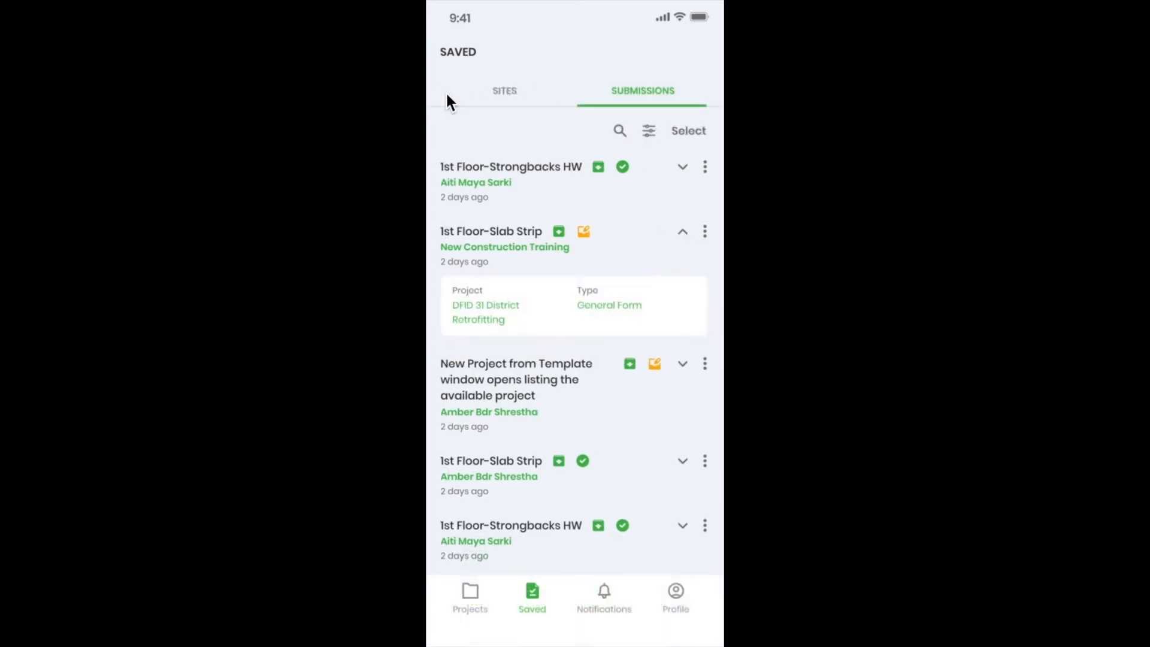
Go back to the DFID 31 District Retrofitting project and open its first site in Sindupalchowk
{"action": "left_click", "coordinate": [470, 595]}
{"action": "left_click", "coordinate": [557, 144]}
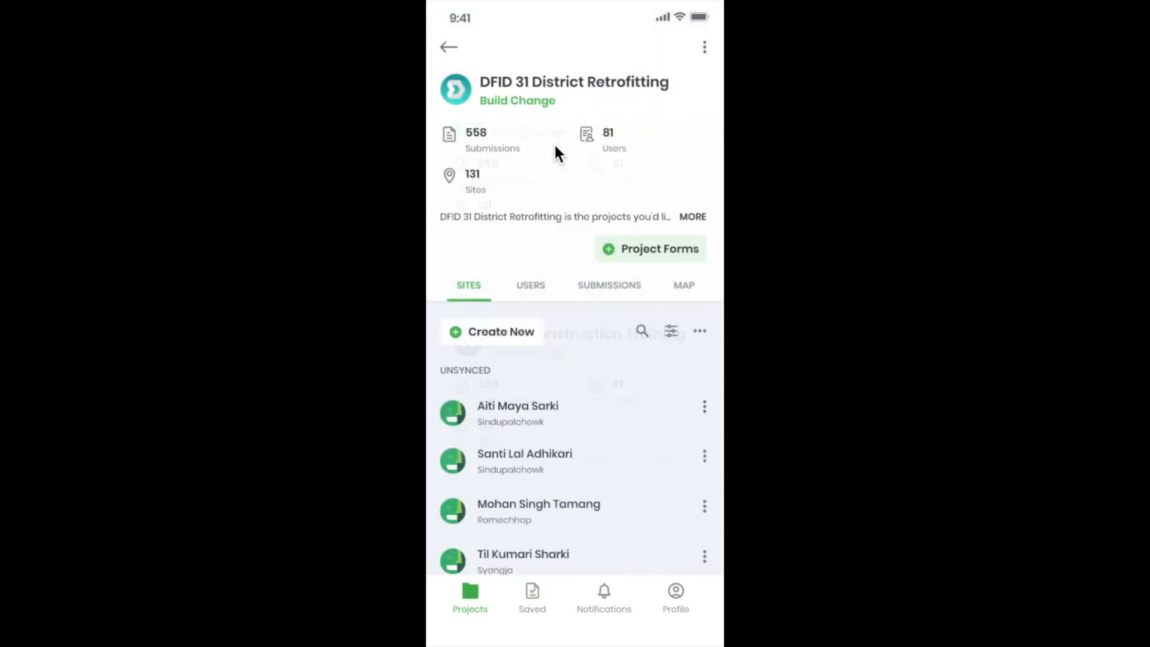
{"action": "left_click", "coordinate": [513, 413]}
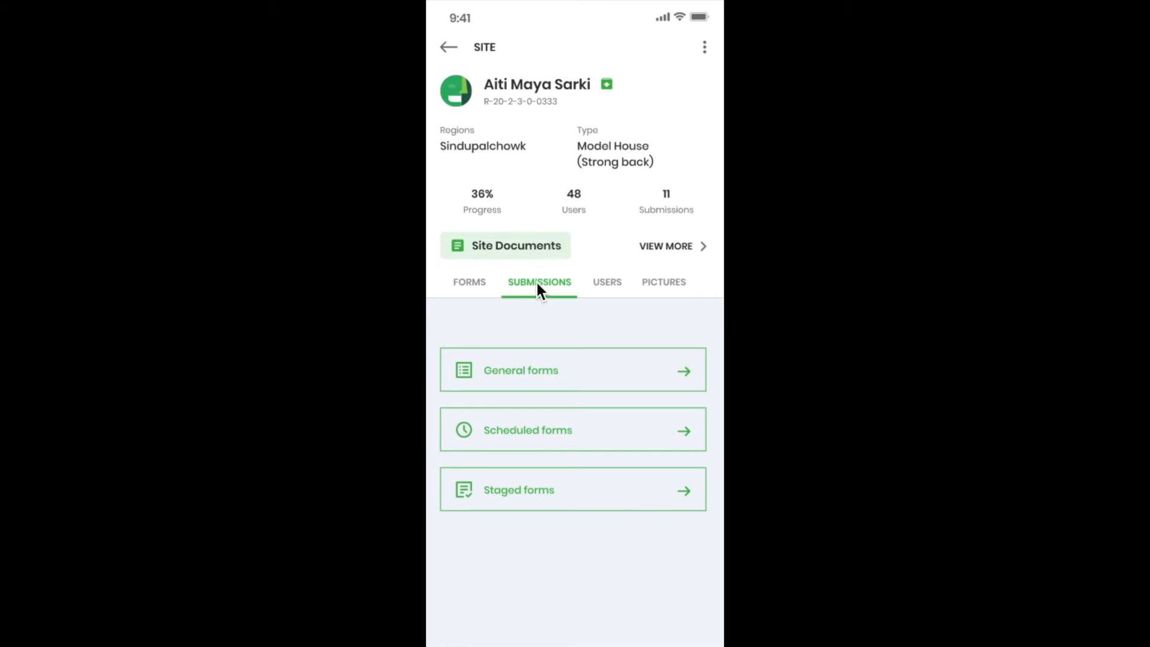
Look through the site's pictures, assigned users and site documents
{"action": "left_click", "coordinate": [675, 288]}
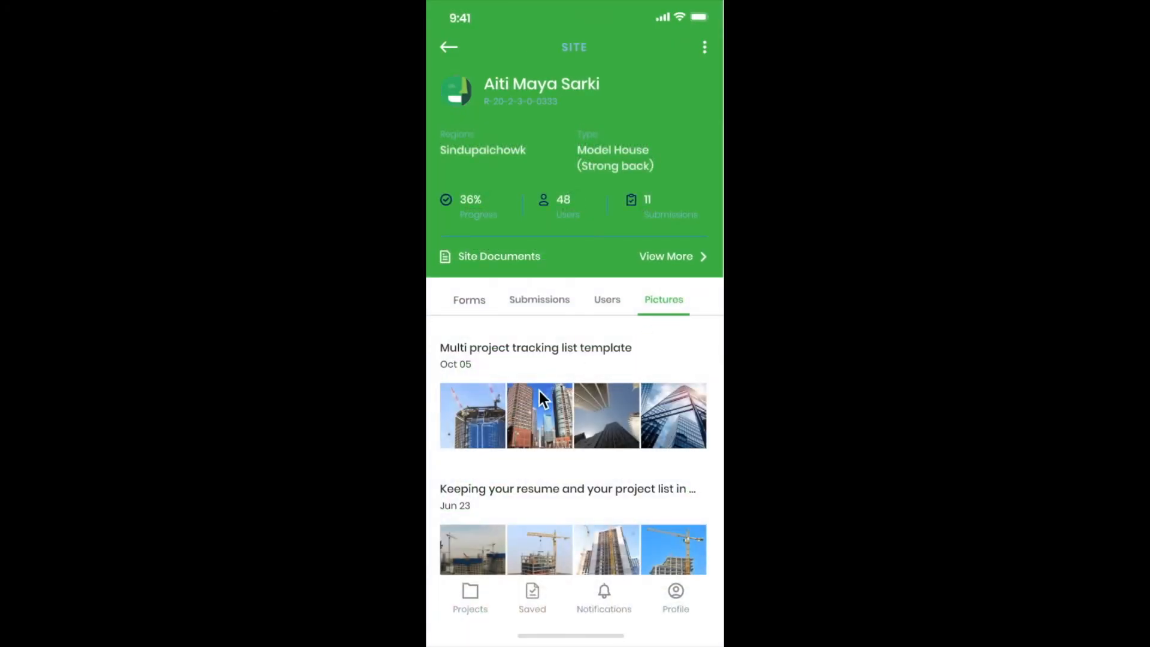
{"action": "scroll", "coordinate": [523, 448], "scroll_direction": "down", "scroll_amount": 2}
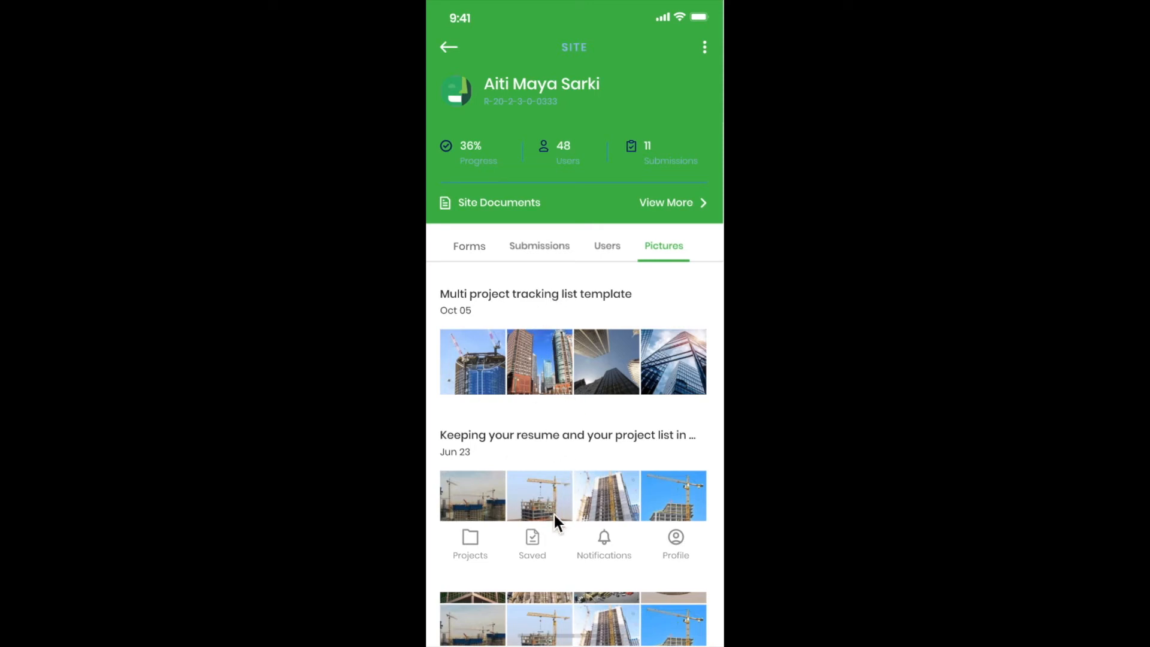
{"action": "left_click", "coordinate": [609, 245]}
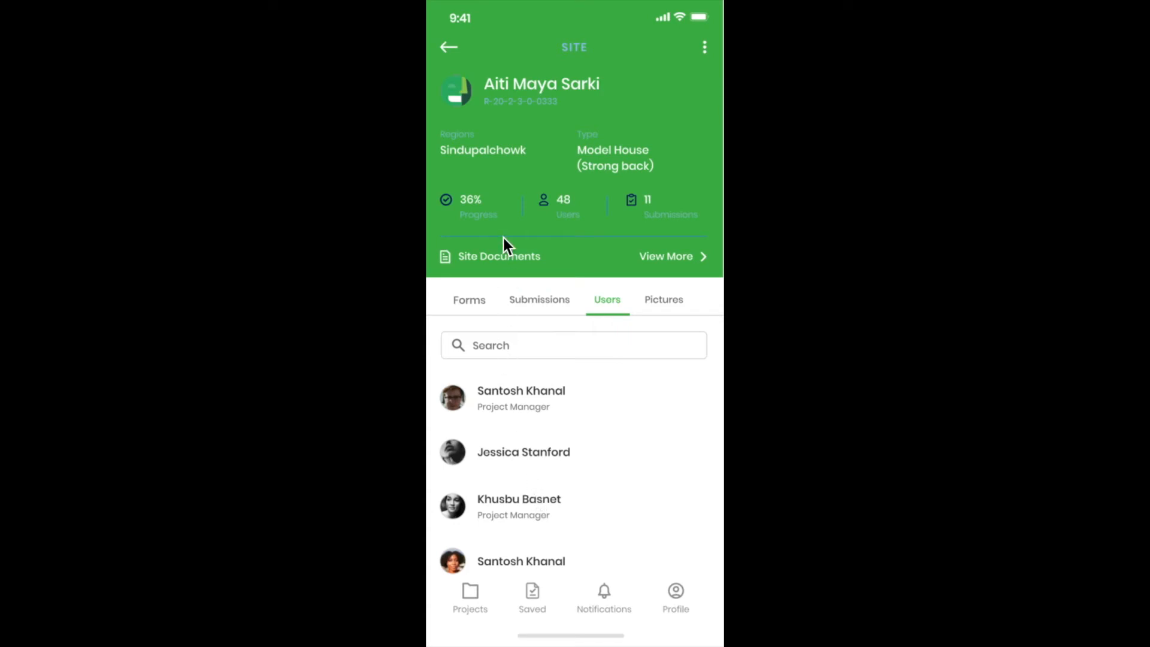
{"action": "left_click", "coordinate": [510, 254]}
Review the notifications and the profile's latest submissions and projects, and return to the projects list
{"action": "left_click", "coordinate": [605, 594]}
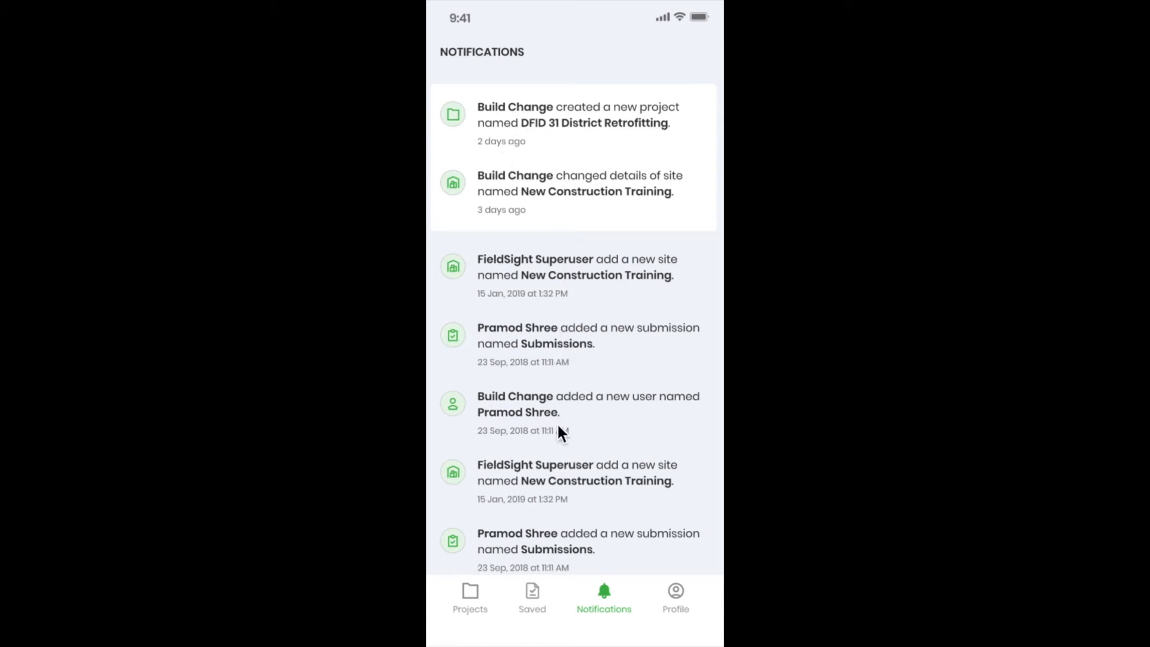
{"action": "left_click", "coordinate": [677, 593]}
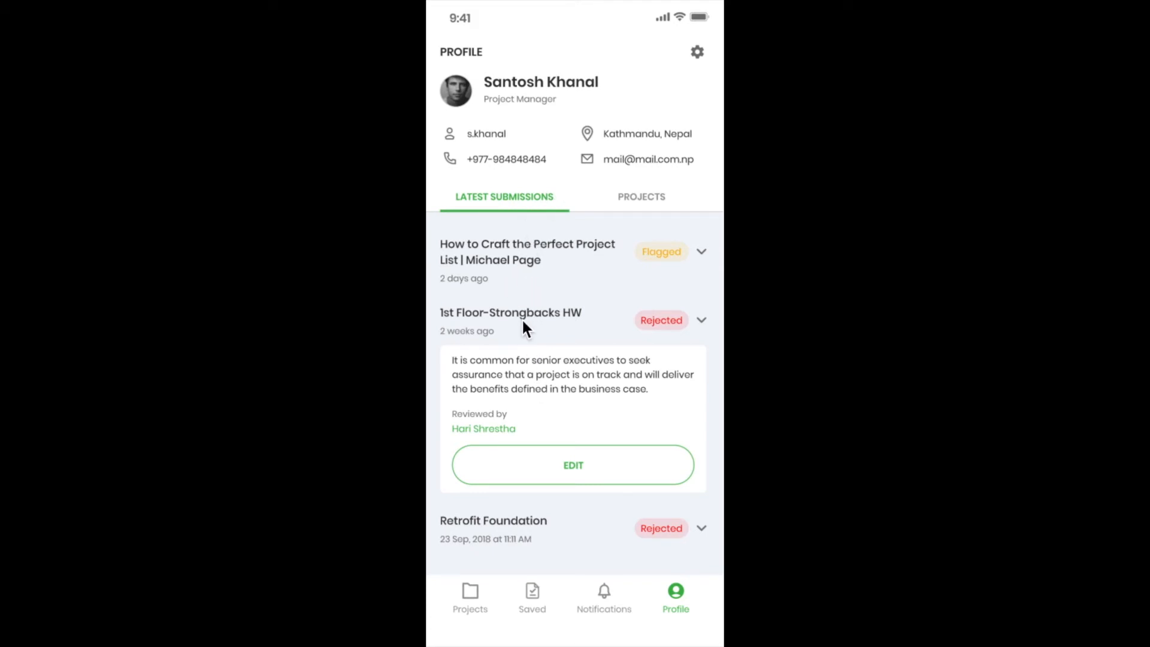
{"action": "left_click", "coordinate": [640, 196]}
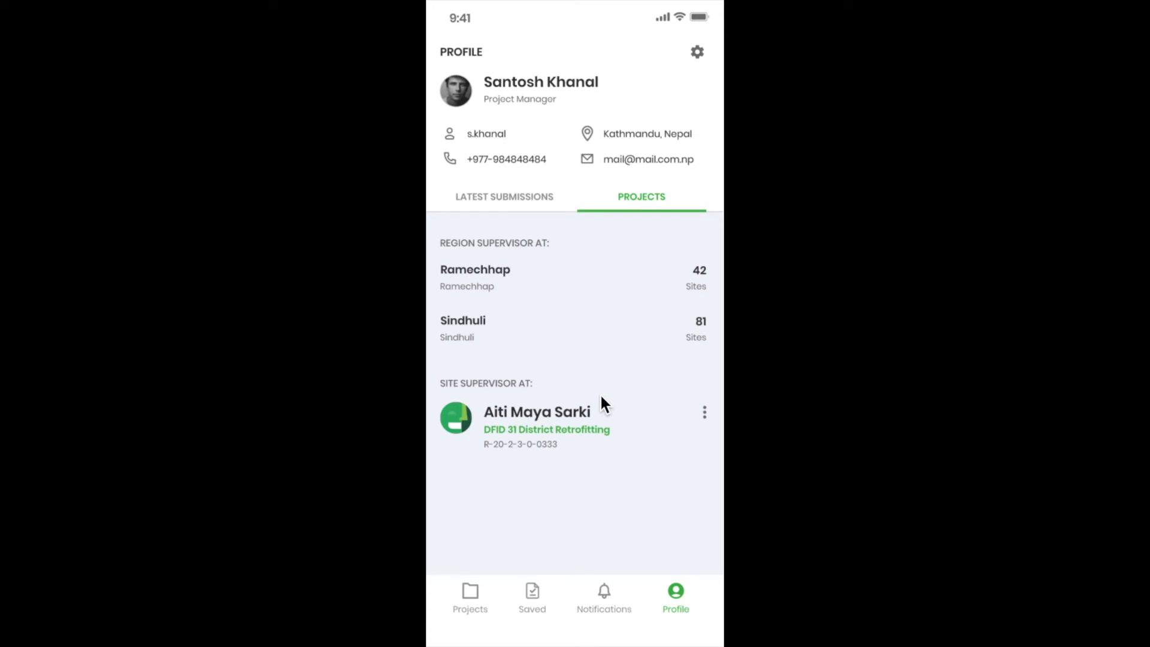
{"action": "left_click", "coordinate": [471, 595]}
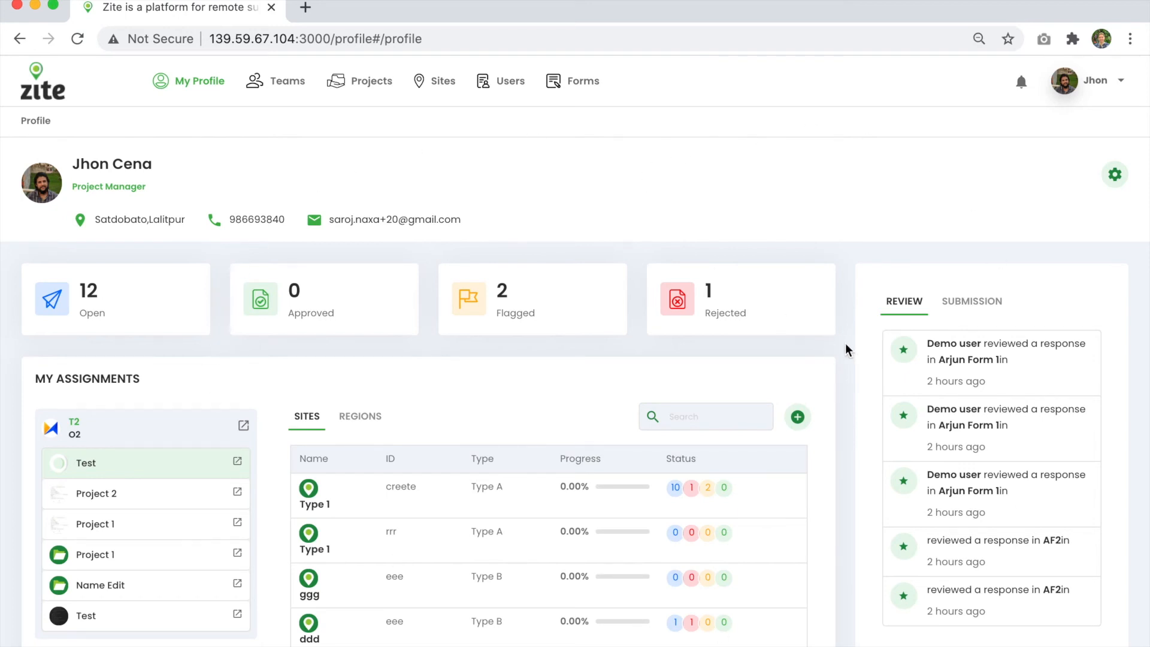
Look over the web profile page, from submission counts and assignments to the sites map and submissions table
{"action": "scroll", "coordinate": [846, 346], "scroll_direction": "down", "scroll_amount": 3}
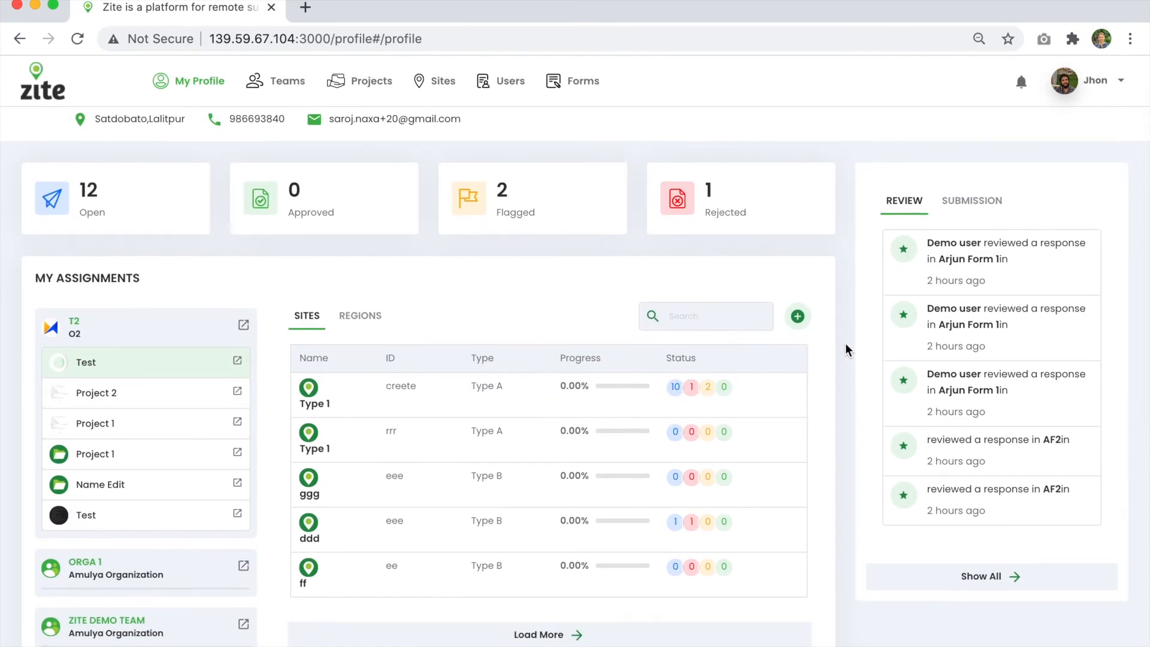
{"action": "scroll", "coordinate": [845, 346], "scroll_direction": "up", "scroll_amount": 3}
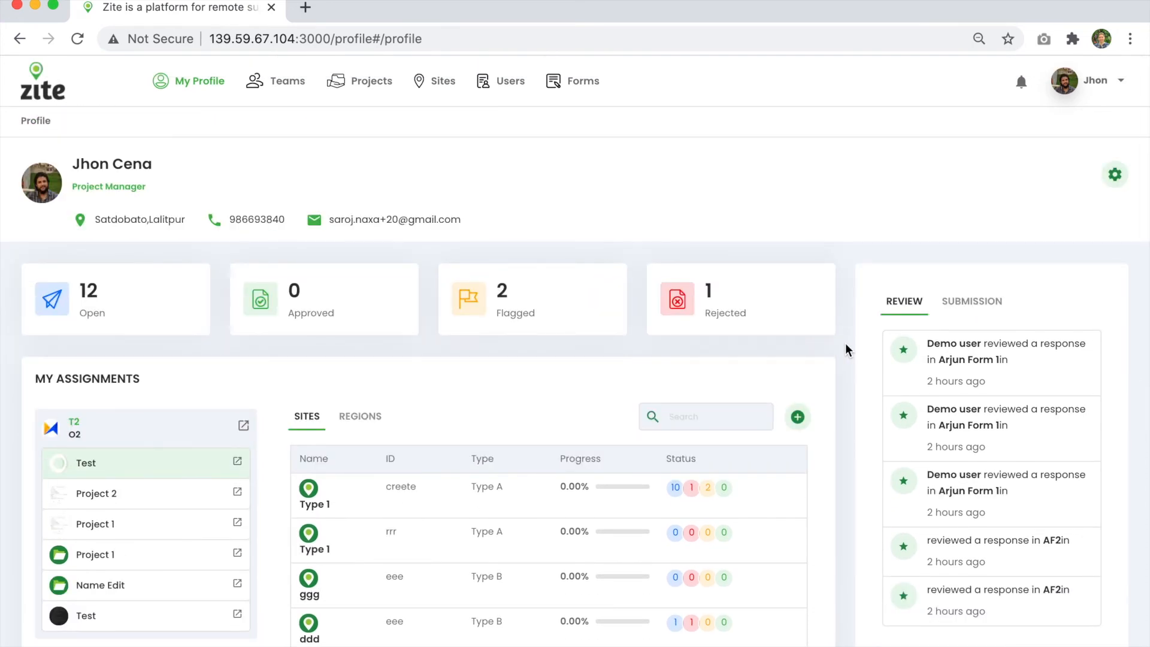
{"action": "scroll", "coordinate": [846, 349], "scroll_direction": "down", "scroll_amount": 3}
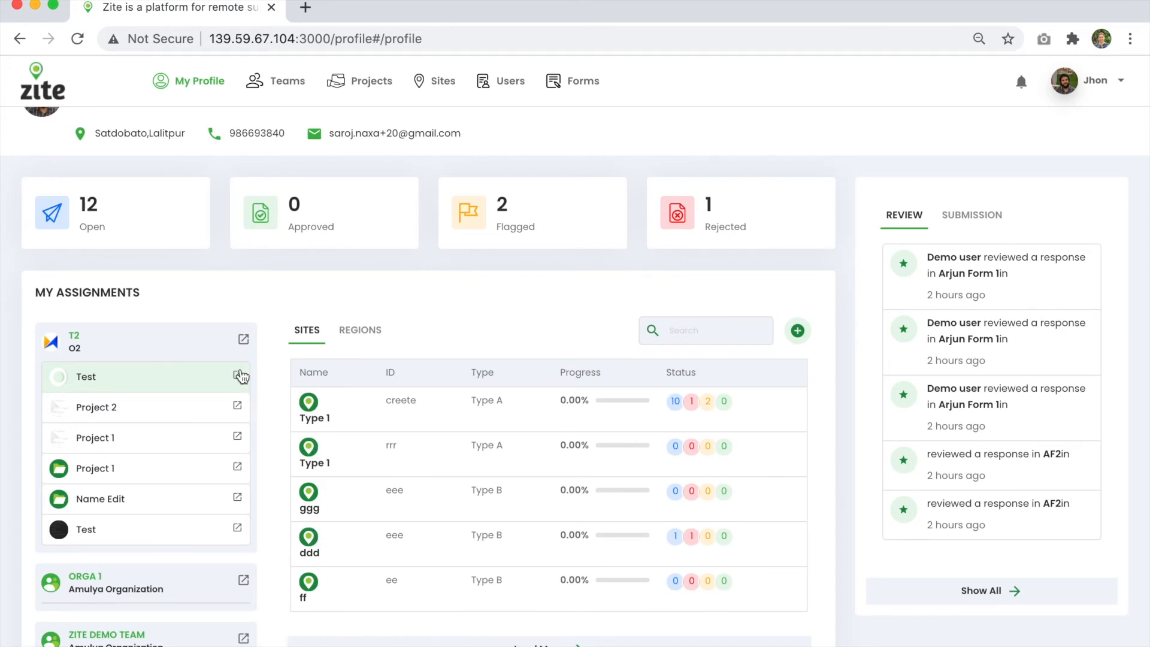
{"action": "scroll", "coordinate": [240, 375], "scroll_direction": "up", "scroll_amount": 2}
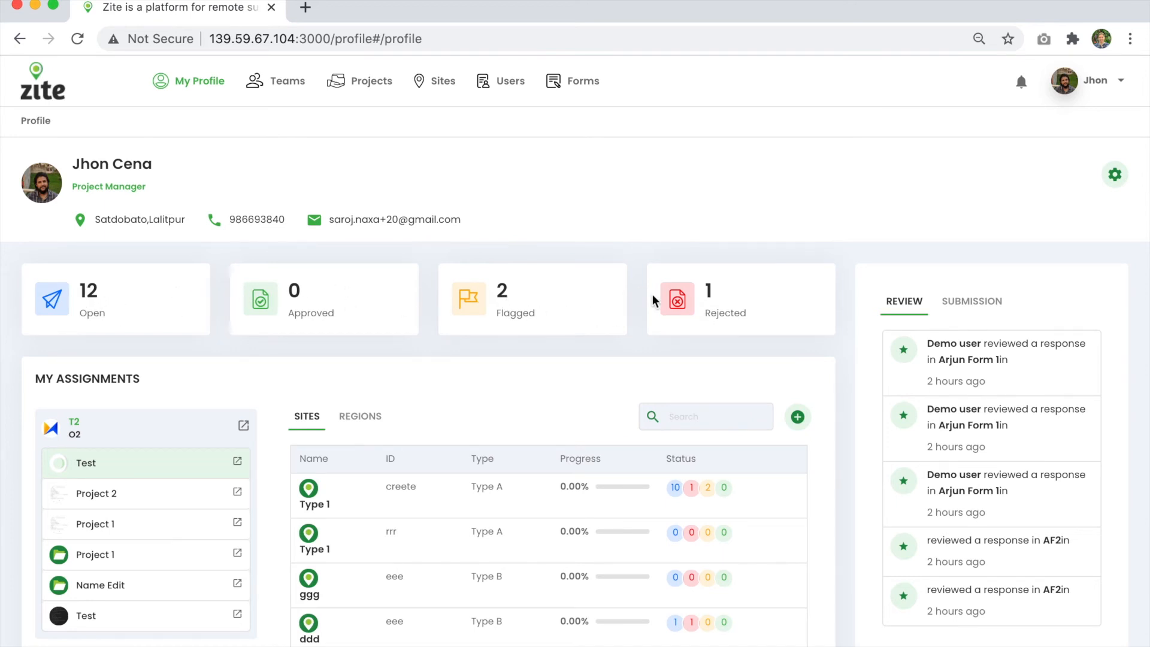
{"action": "scroll", "coordinate": [838, 334], "scroll_direction": "down", "scroll_amount": 8}
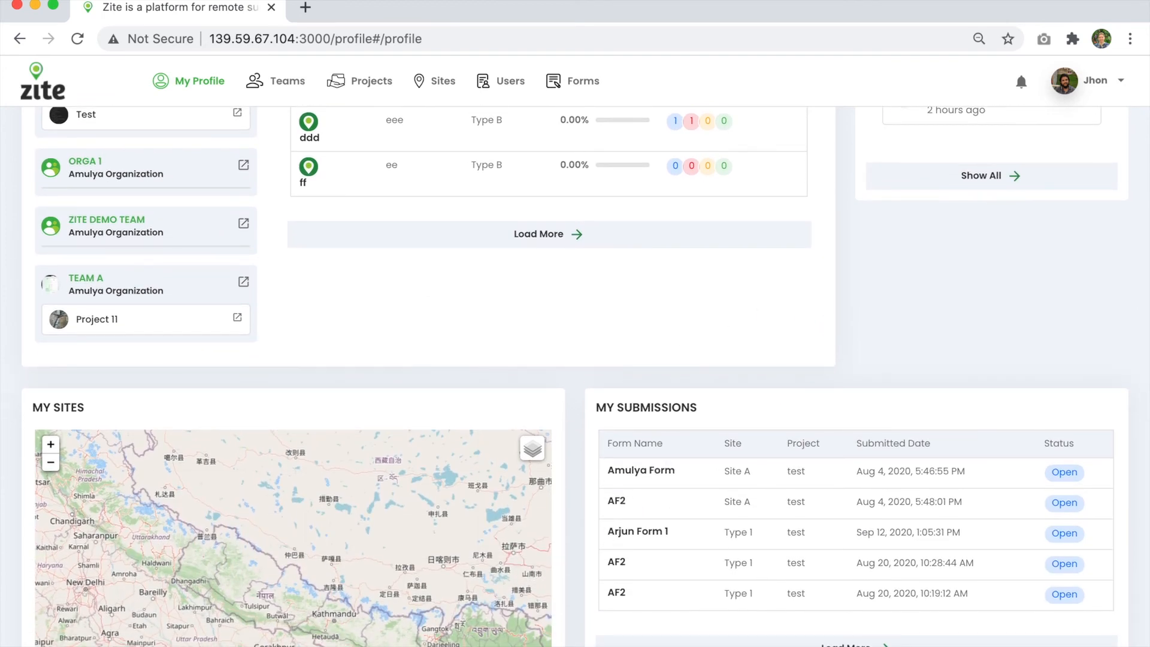
{"action": "scroll", "coordinate": [891, 274], "scroll_direction": "up", "scroll_amount": 2}
{"action": "scroll", "coordinate": [890, 272], "scroll_direction": "up", "scroll_amount": 5}
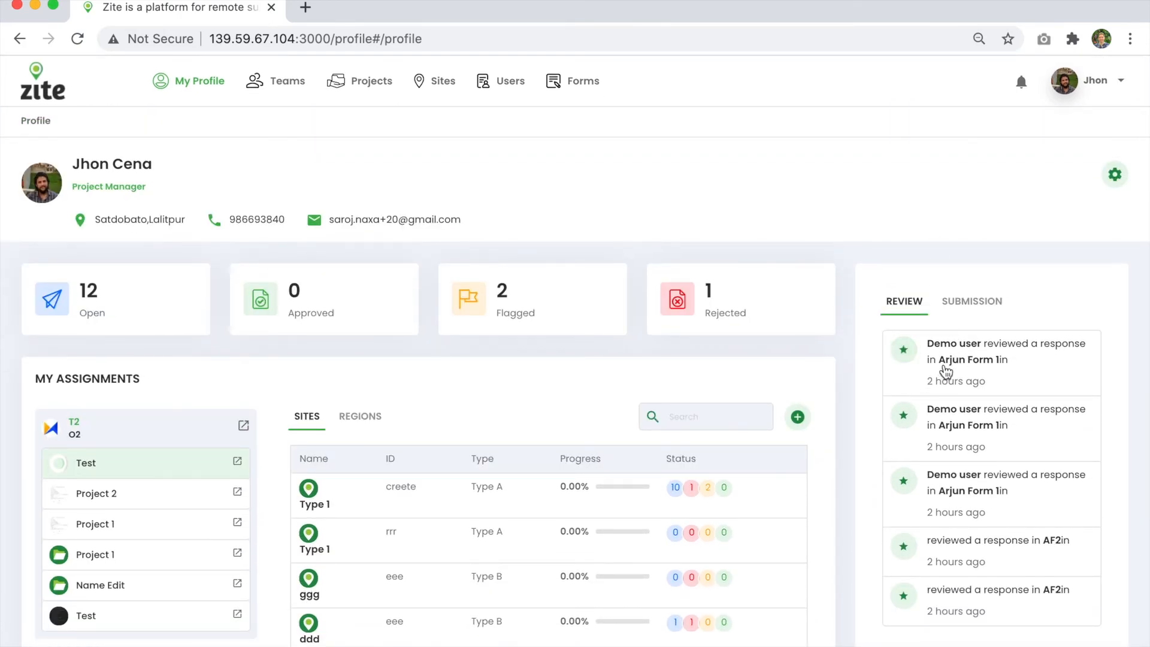
Look at the recent submission activity and the recent review activity on the profile page
{"action": "left_click", "coordinate": [970, 312]}
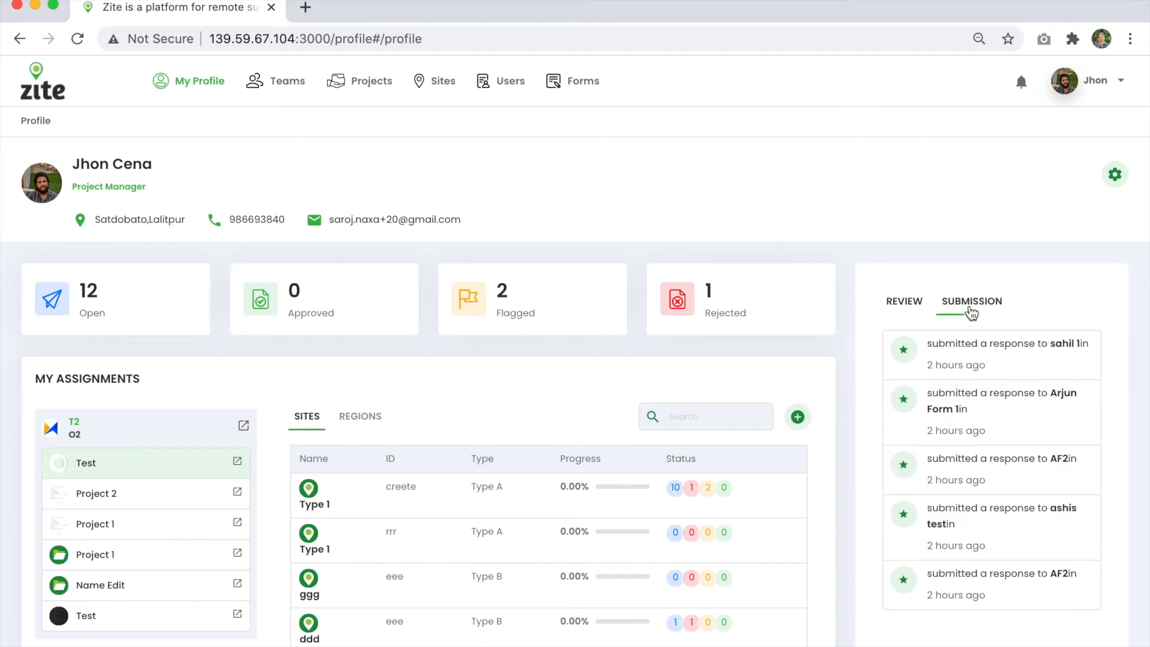
{"action": "left_click", "coordinate": [902, 301]}
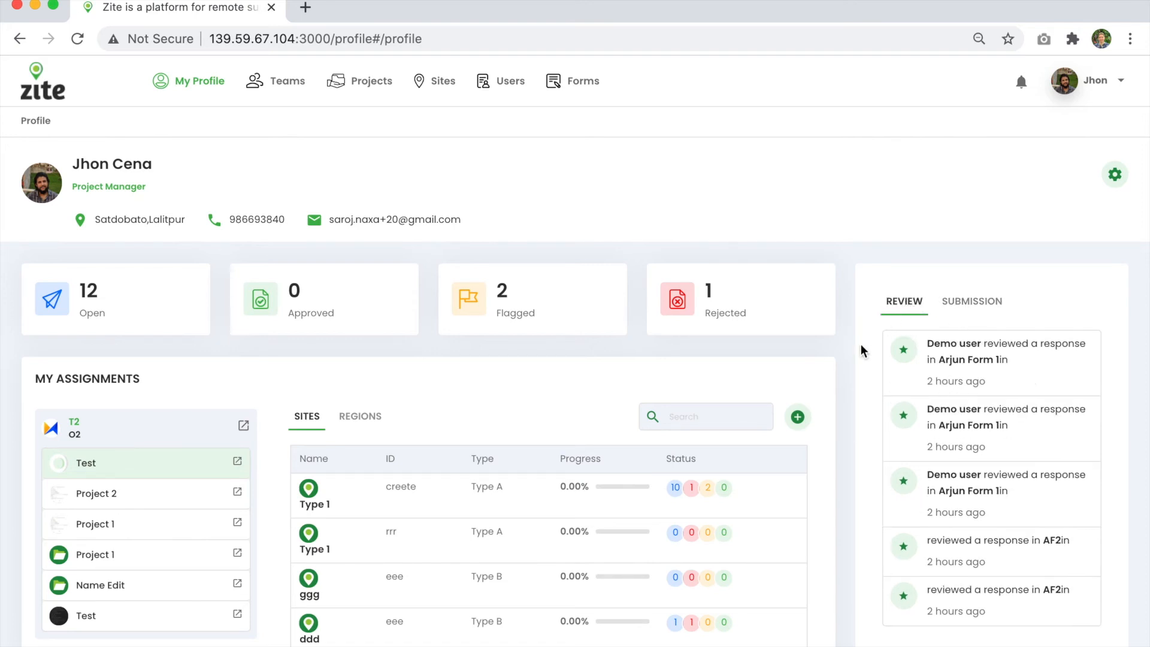
{"action": "scroll", "coordinate": [849, 385], "scroll_direction": "down", "scroll_amount": 2}
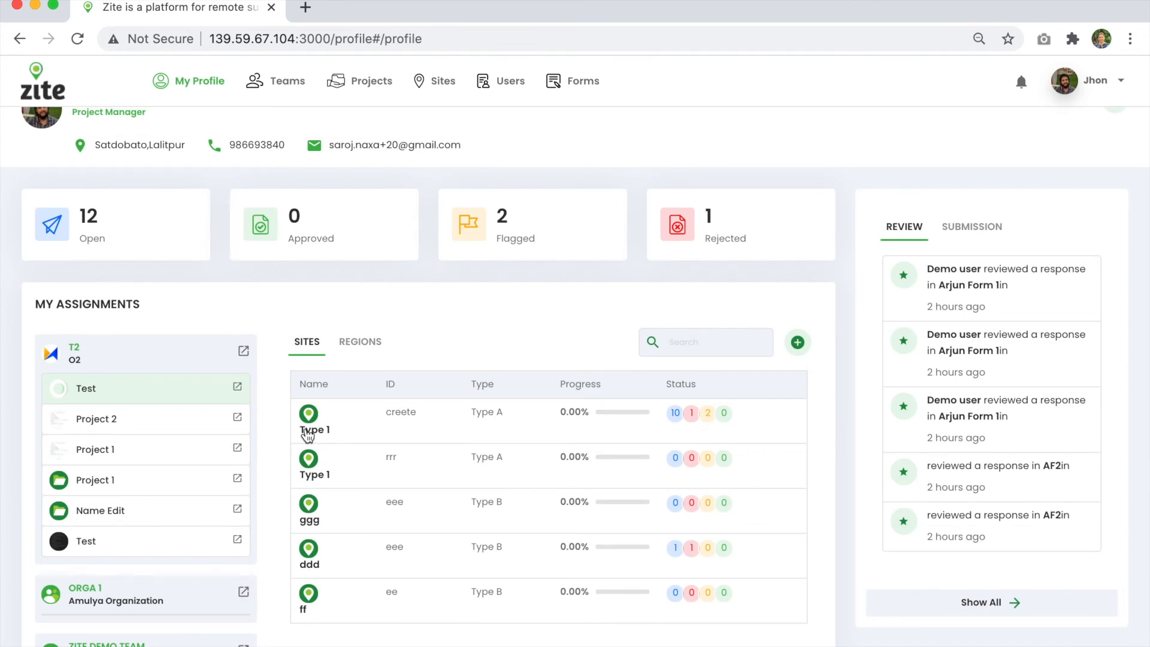
Open the first assigned site, Type 1, and look through its submission totals, submissions table, recent pictures, users and progress charts
{"action": "left_click", "coordinate": [307, 433]}
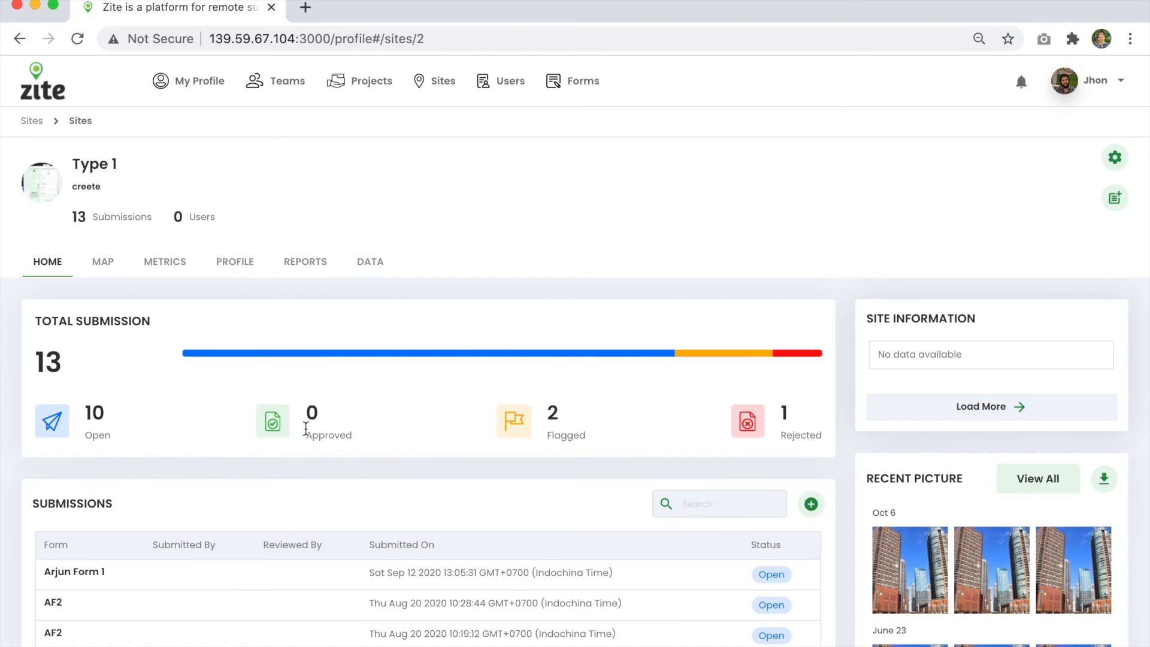
{"action": "scroll", "coordinate": [835, 446], "scroll_direction": "down", "scroll_amount": 2}
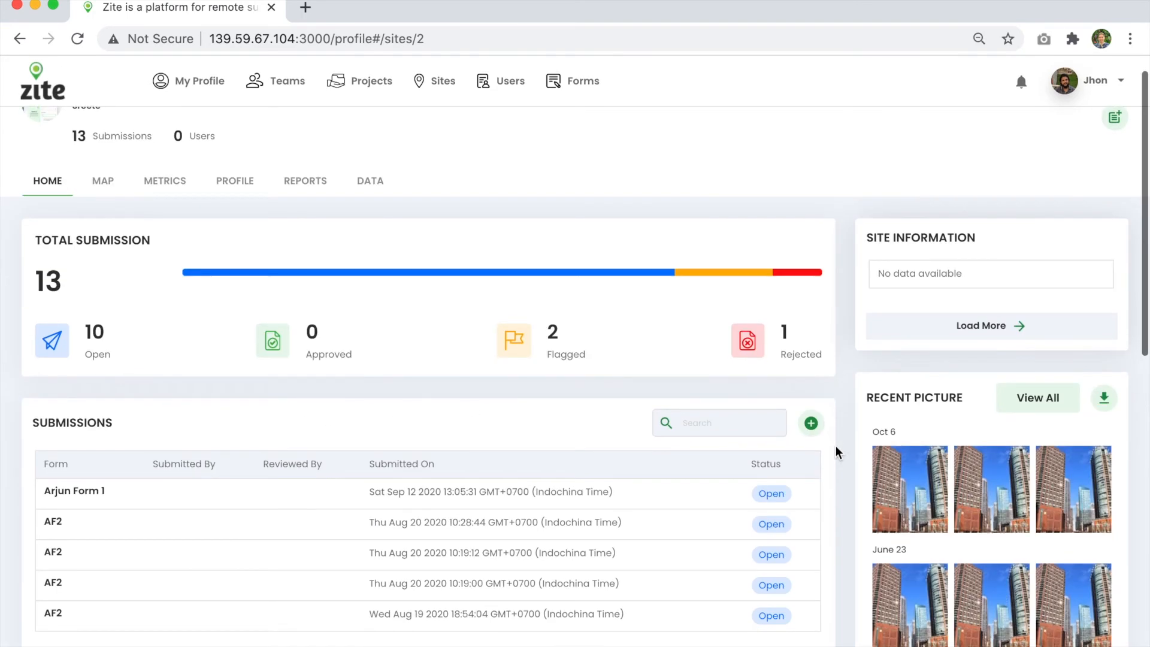
{"action": "scroll", "coordinate": [836, 446], "scroll_direction": "up", "scroll_amount": 2}
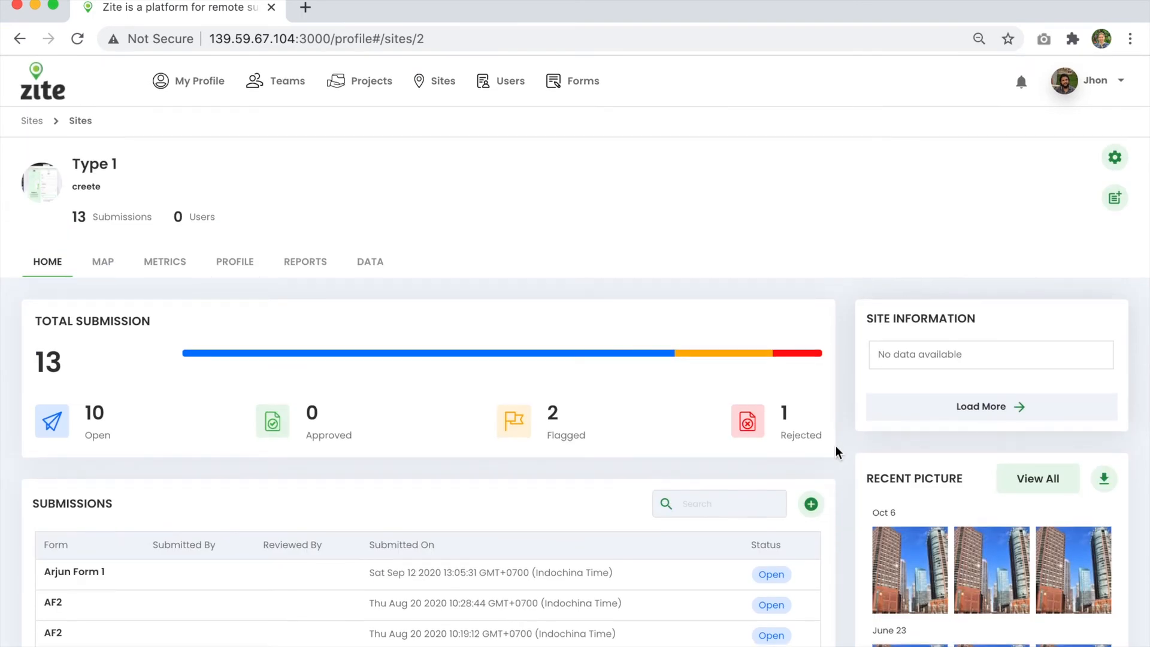
{"action": "scroll", "coordinate": [835, 447], "scroll_direction": "down", "scroll_amount": 2}
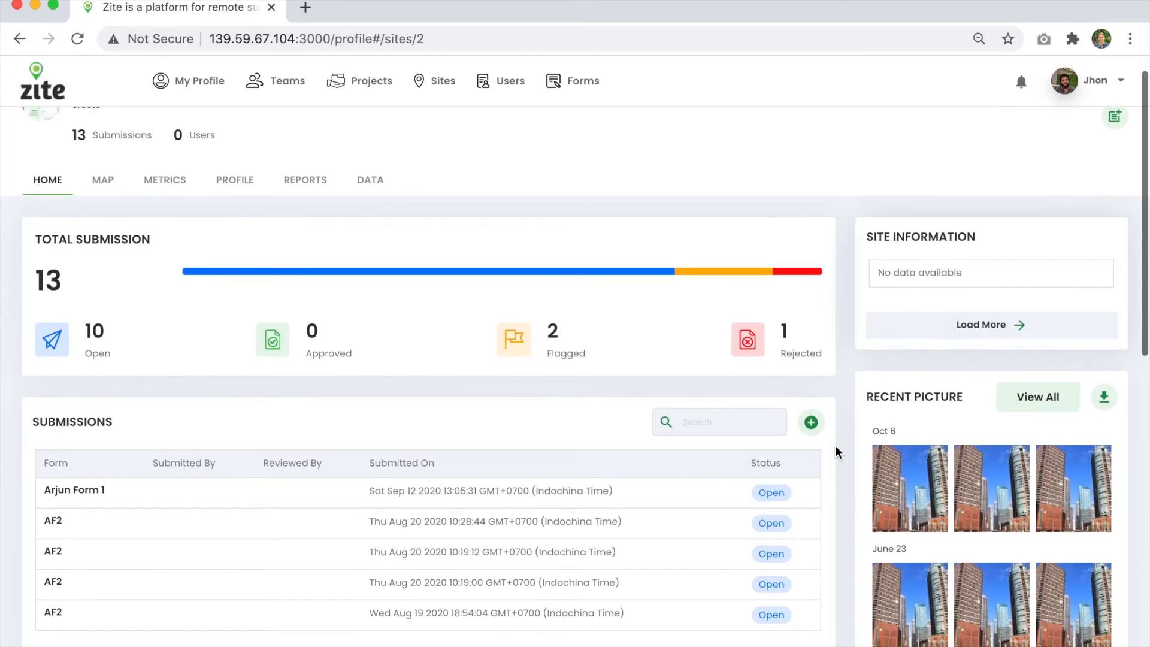
{"action": "scroll", "coordinate": [836, 447], "scroll_direction": "up", "scroll_amount": 2}
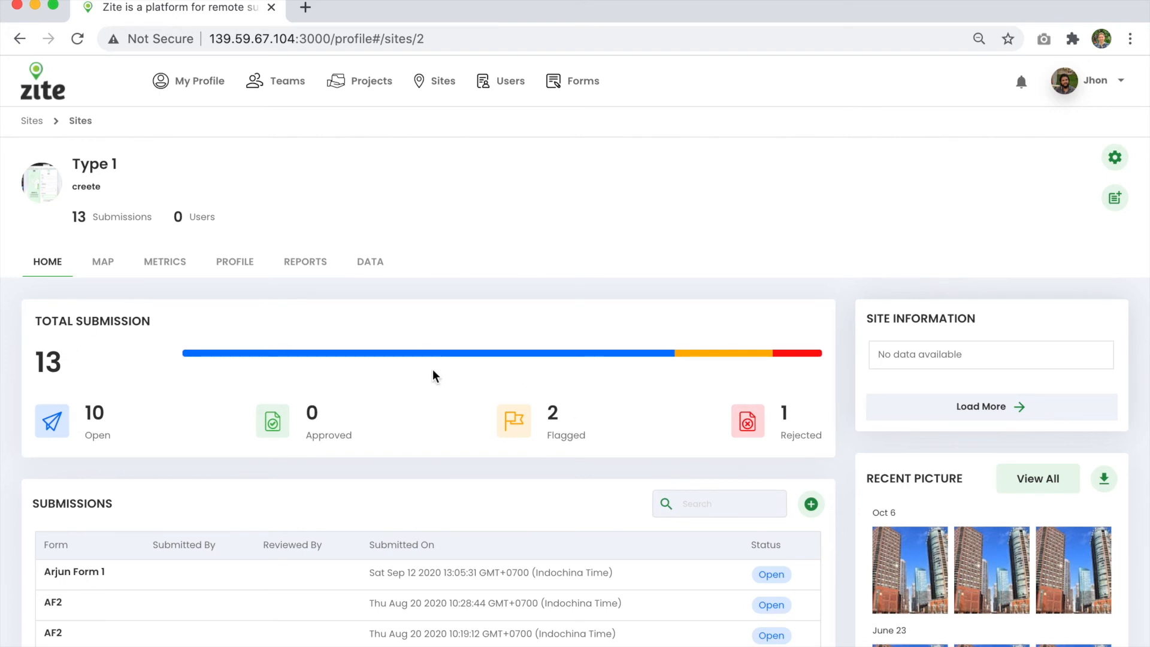
{"action": "scroll", "coordinate": [833, 457], "scroll_direction": "down", "scroll_amount": 3}
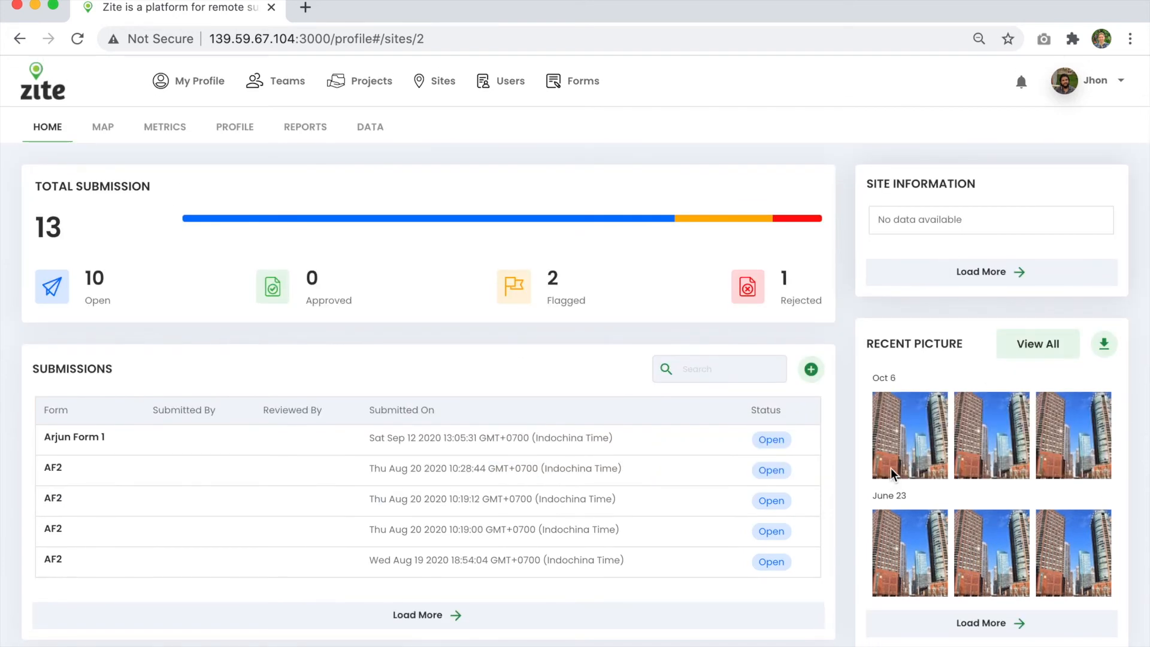
{"action": "scroll", "coordinate": [848, 469], "scroll_direction": "down", "scroll_amount": 1}
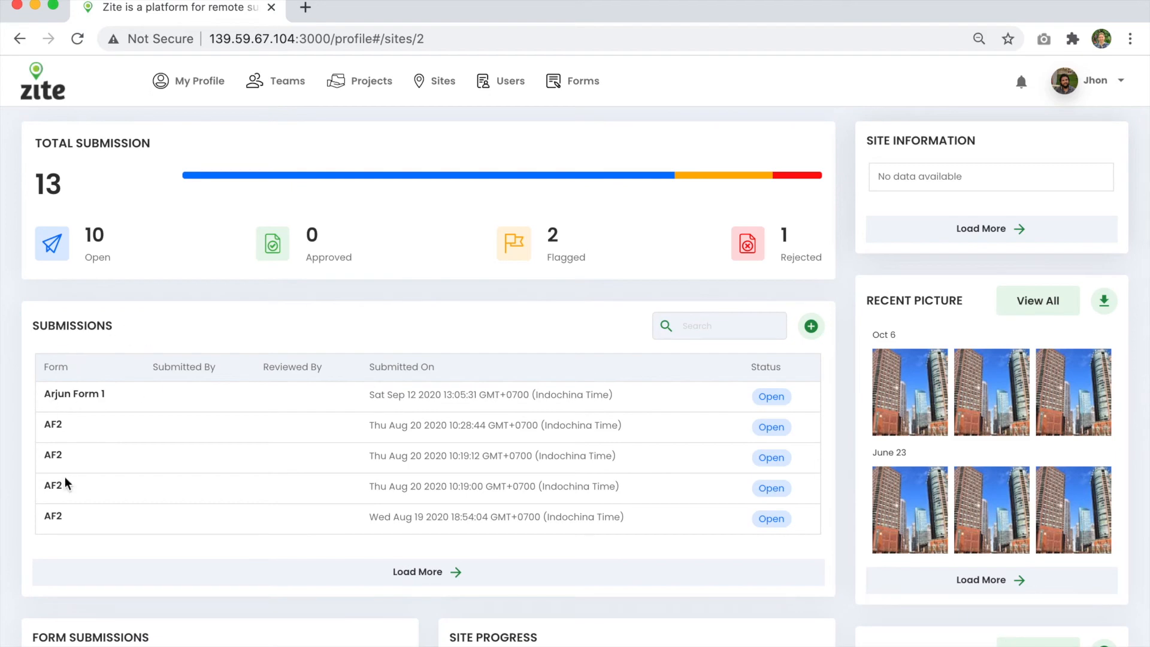
{"action": "scroll", "coordinate": [432, 632], "scroll_direction": "down", "scroll_amount": 5}
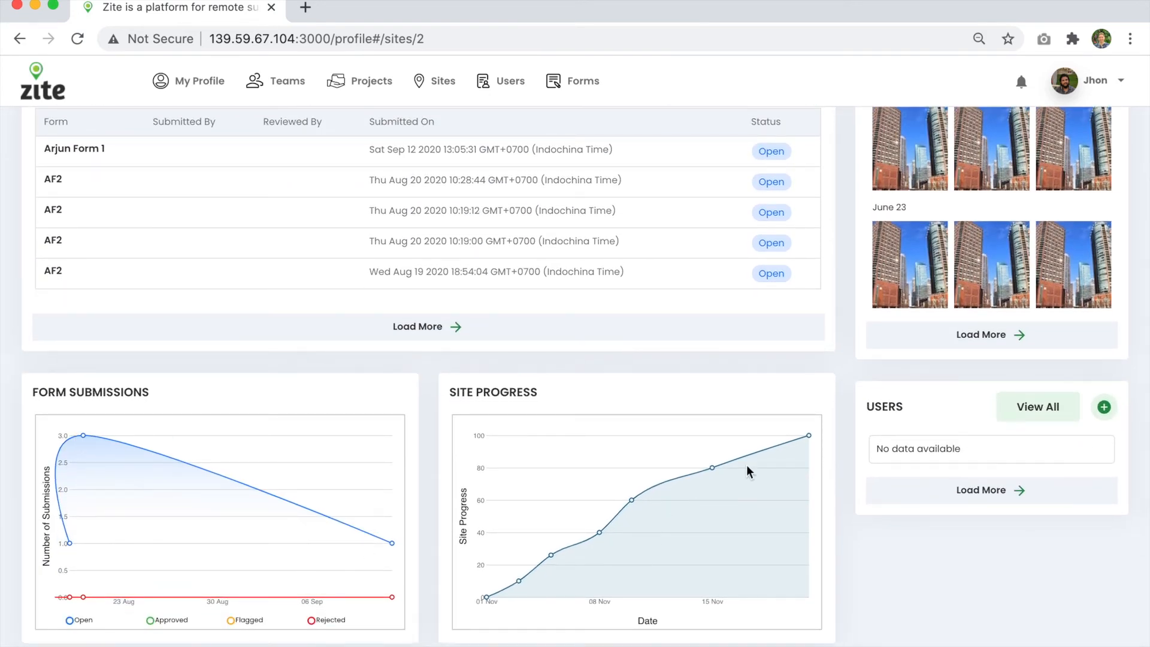
{"action": "scroll", "coordinate": [814, 414], "scroll_direction": "up", "scroll_amount": 6}
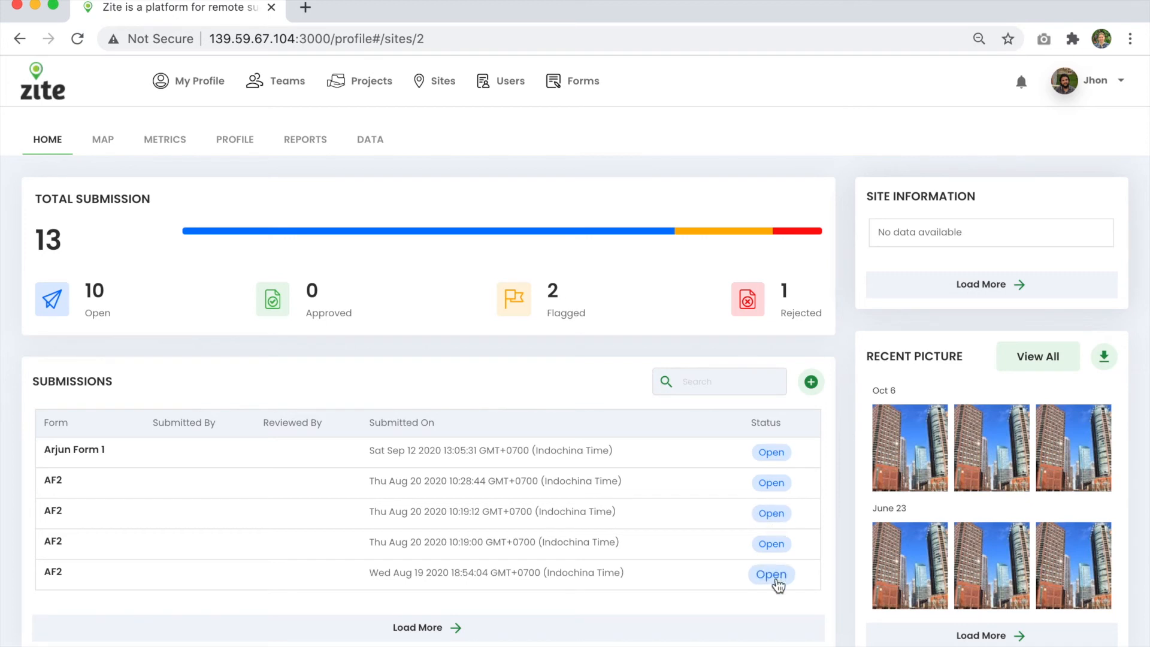
Open the first submission listed for the Type 1 site and read through its site information and form answers
{"action": "left_click", "coordinate": [75, 449]}
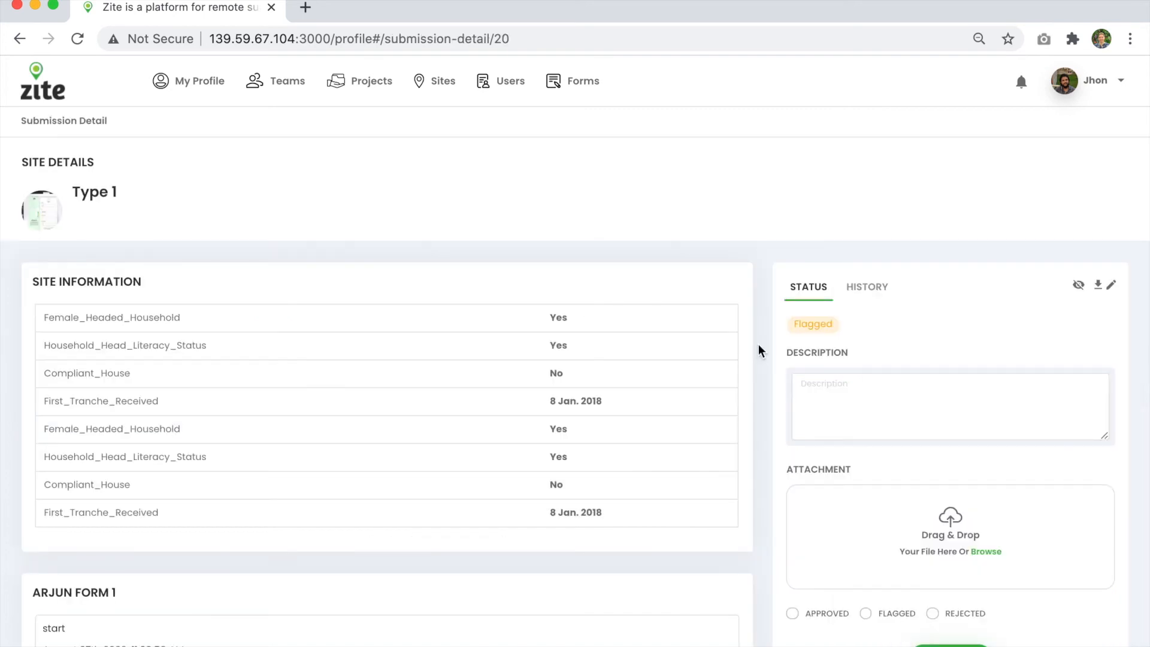
{"action": "scroll", "coordinate": [758, 350], "scroll_direction": "down", "scroll_amount": 2}
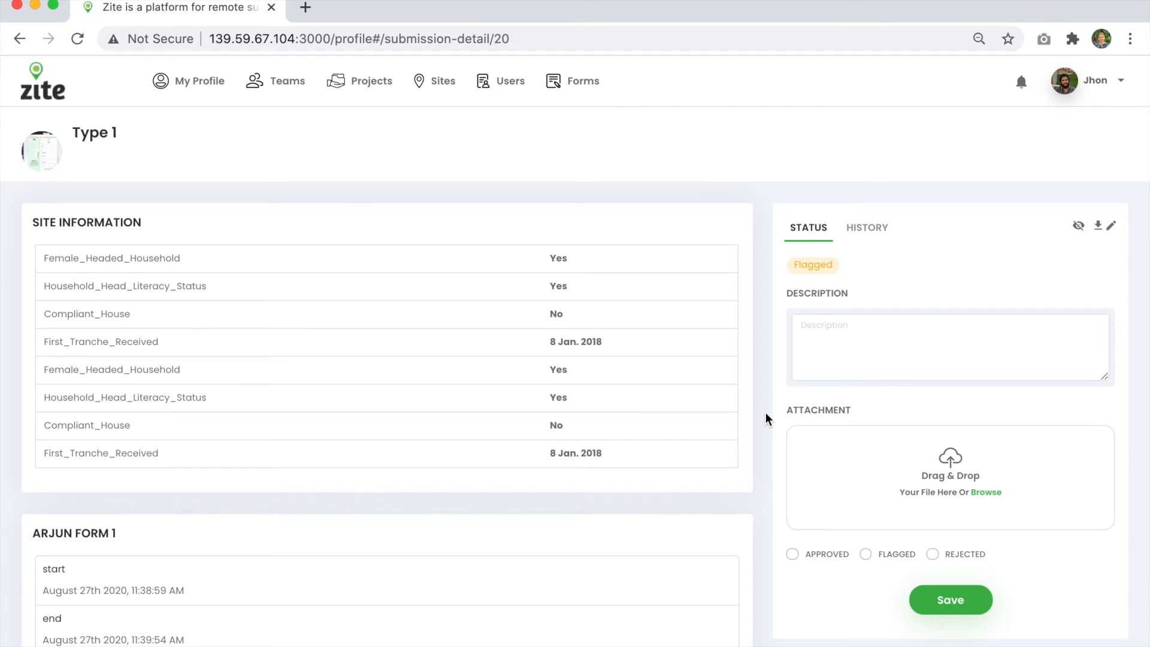
{"action": "scroll", "coordinate": [767, 413], "scroll_direction": "down", "scroll_amount": 5}
{"action": "scroll", "coordinate": [766, 413], "scroll_direction": "down", "scroll_amount": 1}
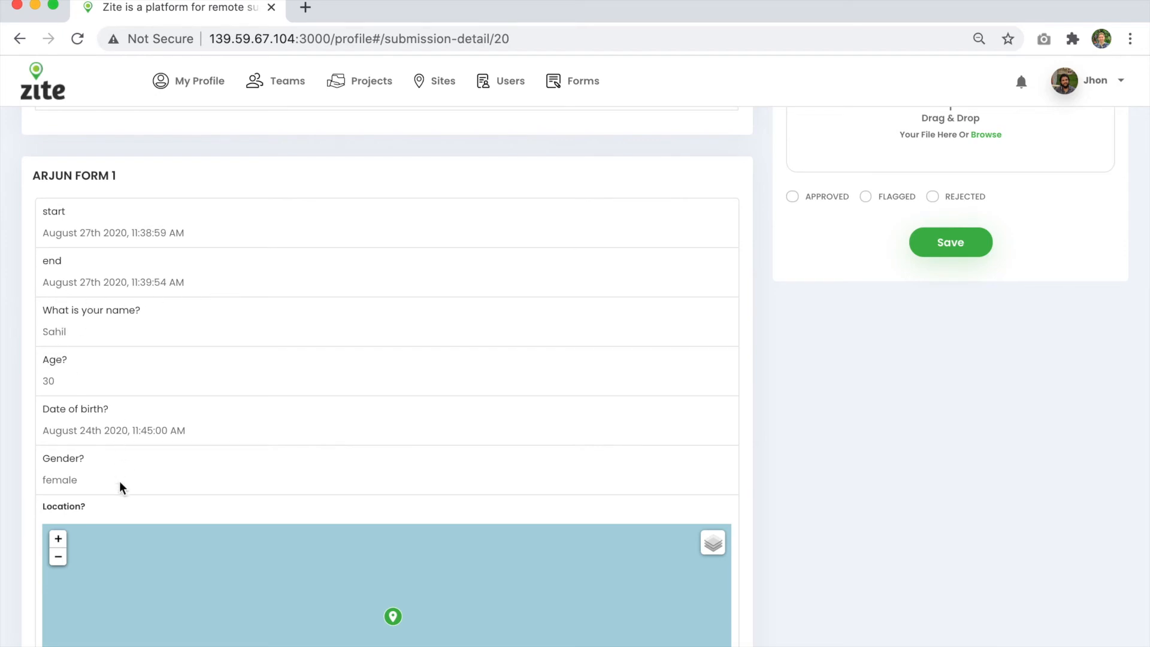
{"action": "scroll", "coordinate": [758, 452], "scroll_direction": "down", "scroll_amount": 5}
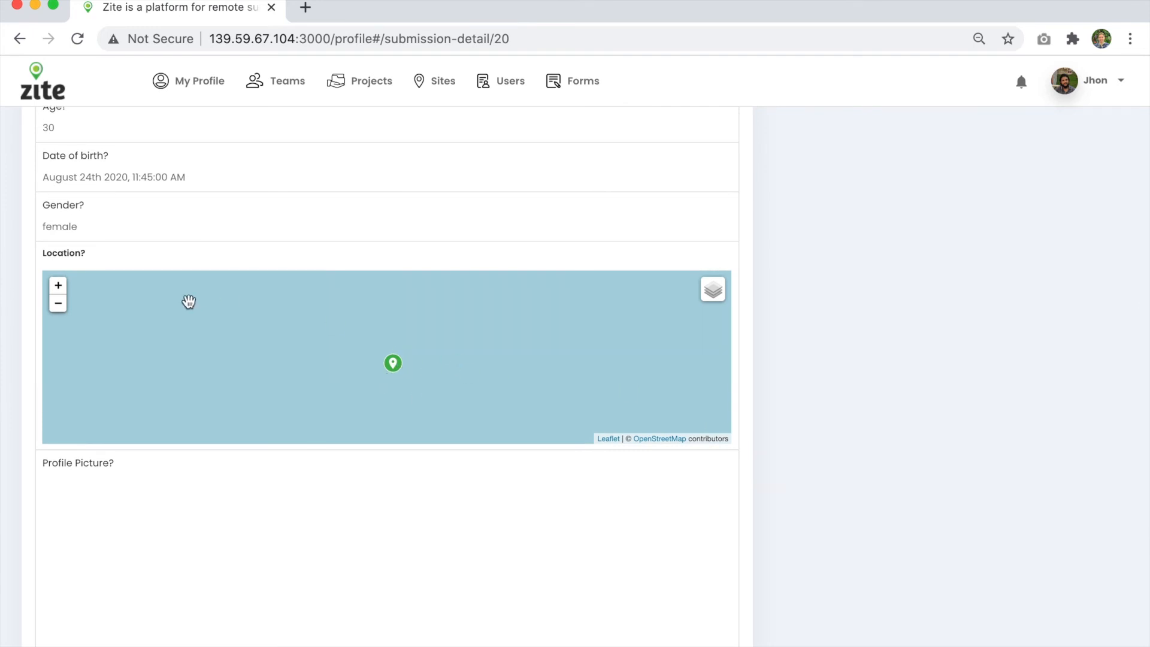
{"action": "scroll", "coordinate": [785, 400], "scroll_direction": "down", "scroll_amount": 3}
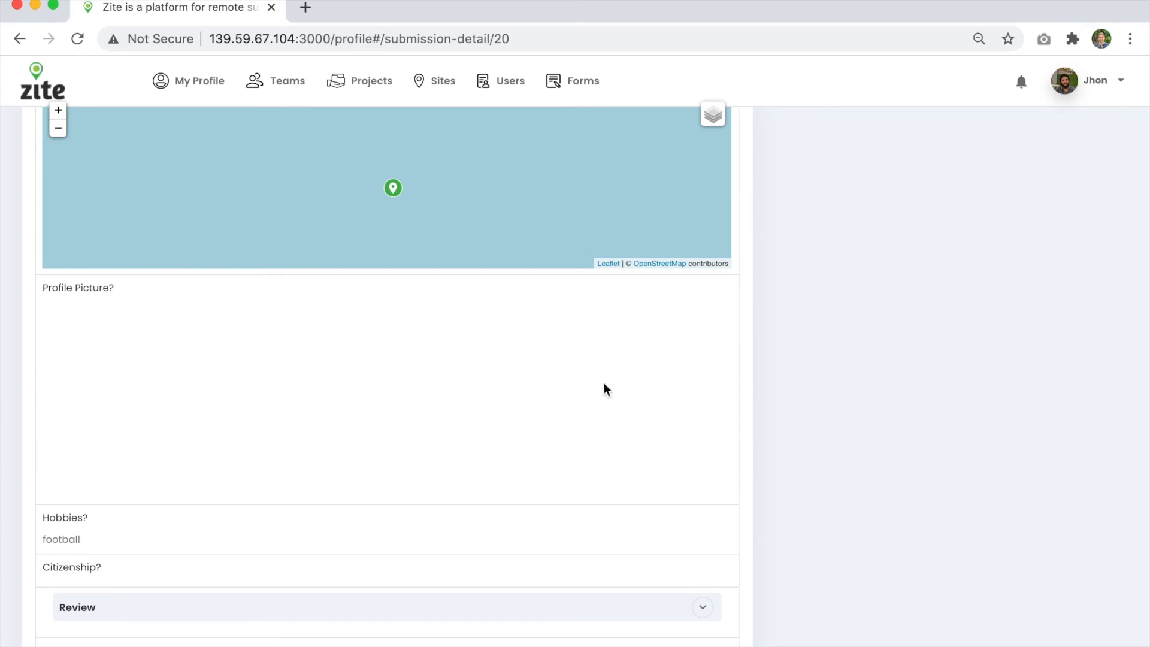
{"action": "scroll", "coordinate": [743, 328], "scroll_direction": "down", "scroll_amount": 1}
{"action": "scroll", "coordinate": [744, 328], "scroll_direction": "up", "scroll_amount": 11}
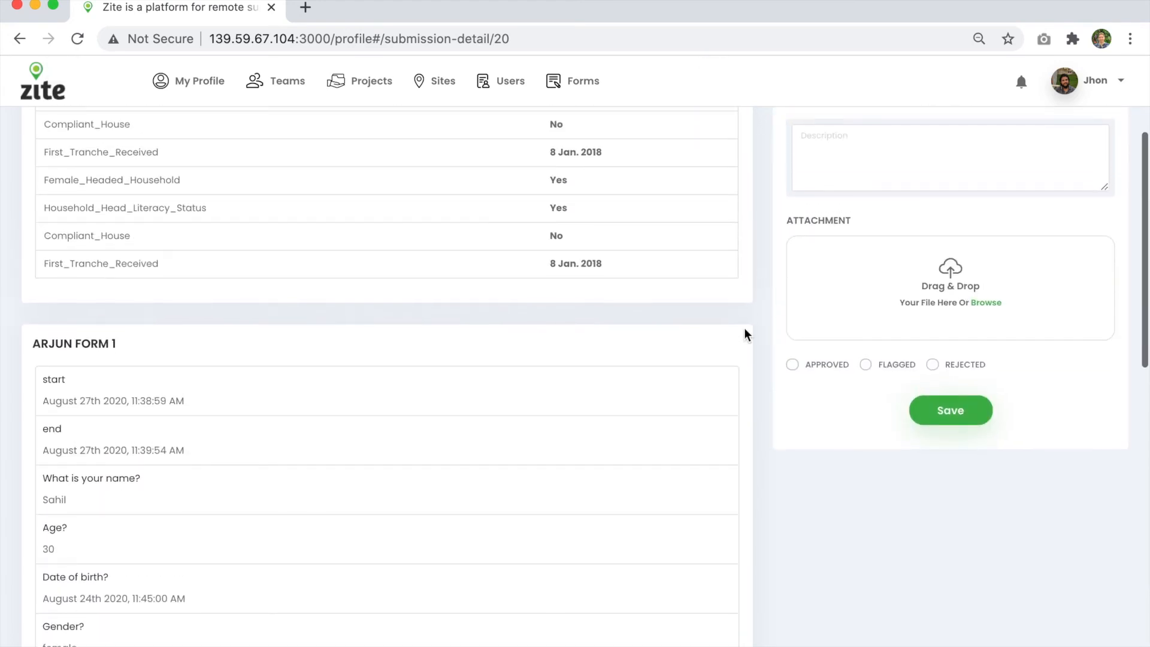
{"action": "scroll", "coordinate": [744, 328], "scroll_direction": "down", "scroll_amount": 10}
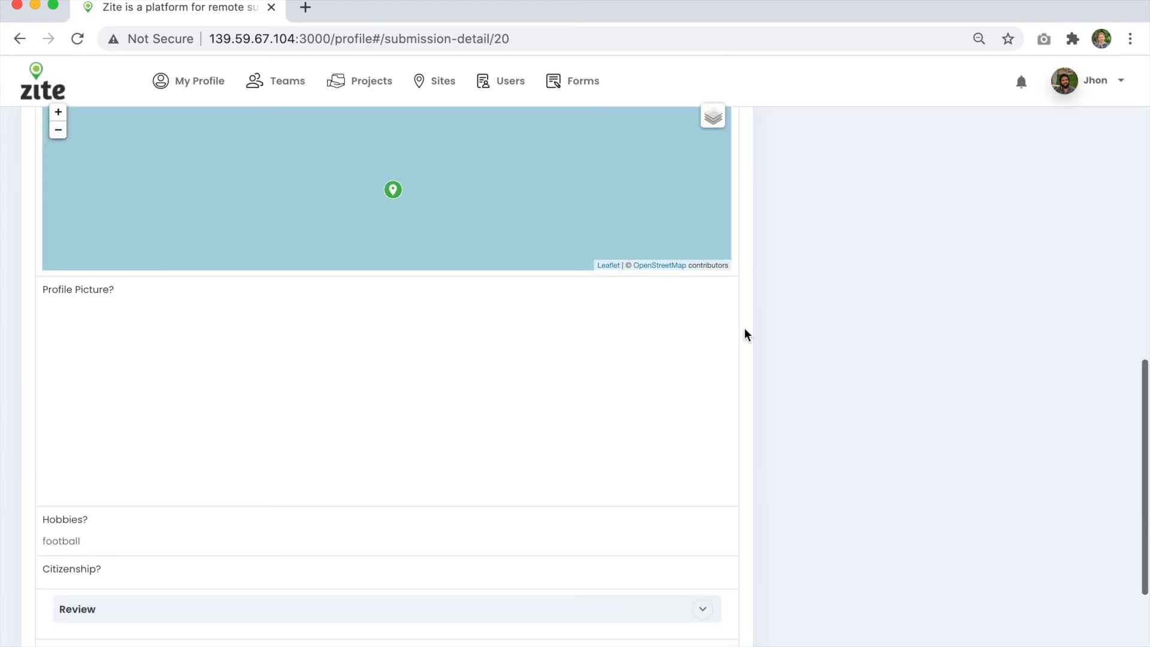
{"action": "scroll", "coordinate": [744, 328], "scroll_direction": "up", "scroll_amount": 10}
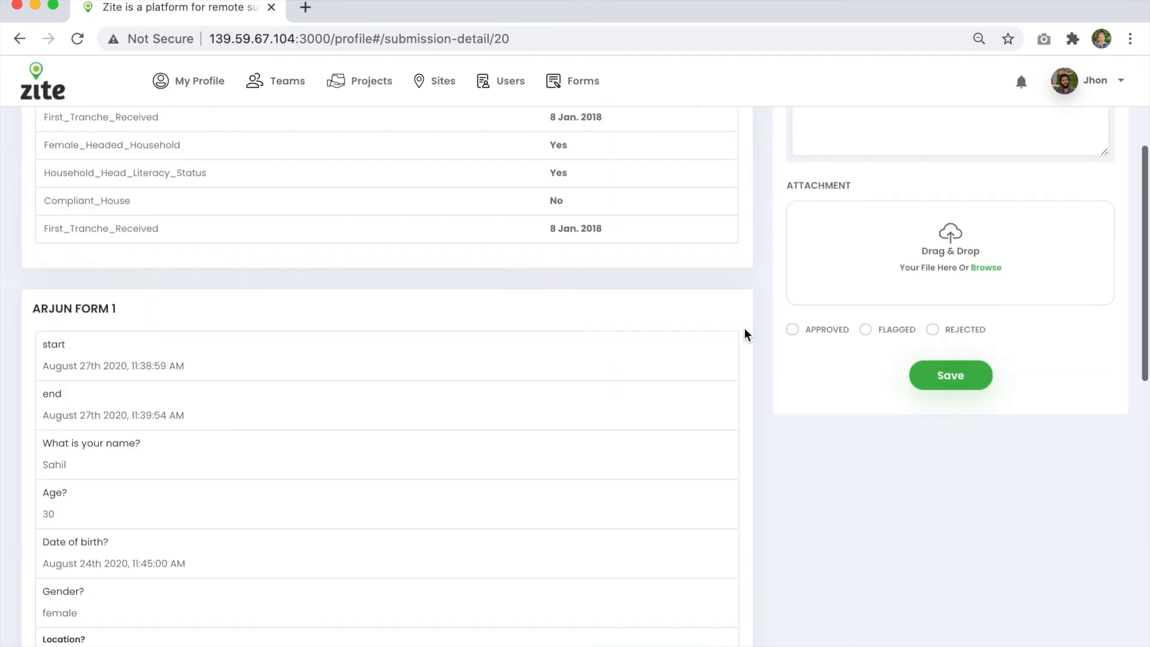
{"action": "scroll", "coordinate": [744, 328], "scroll_direction": "down", "scroll_amount": 2}
{"action": "scroll", "coordinate": [743, 335], "scroll_direction": "down", "scroll_amount": 7}
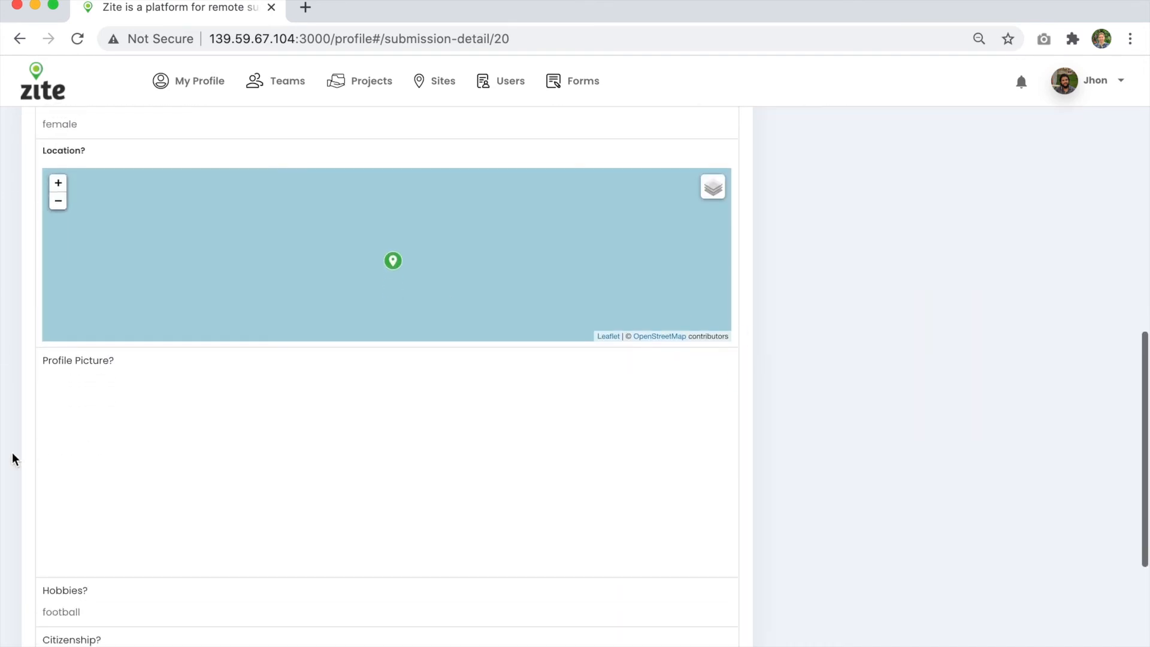
{"action": "scroll", "coordinate": [726, 430], "scroll_direction": "up", "scroll_amount": 10}
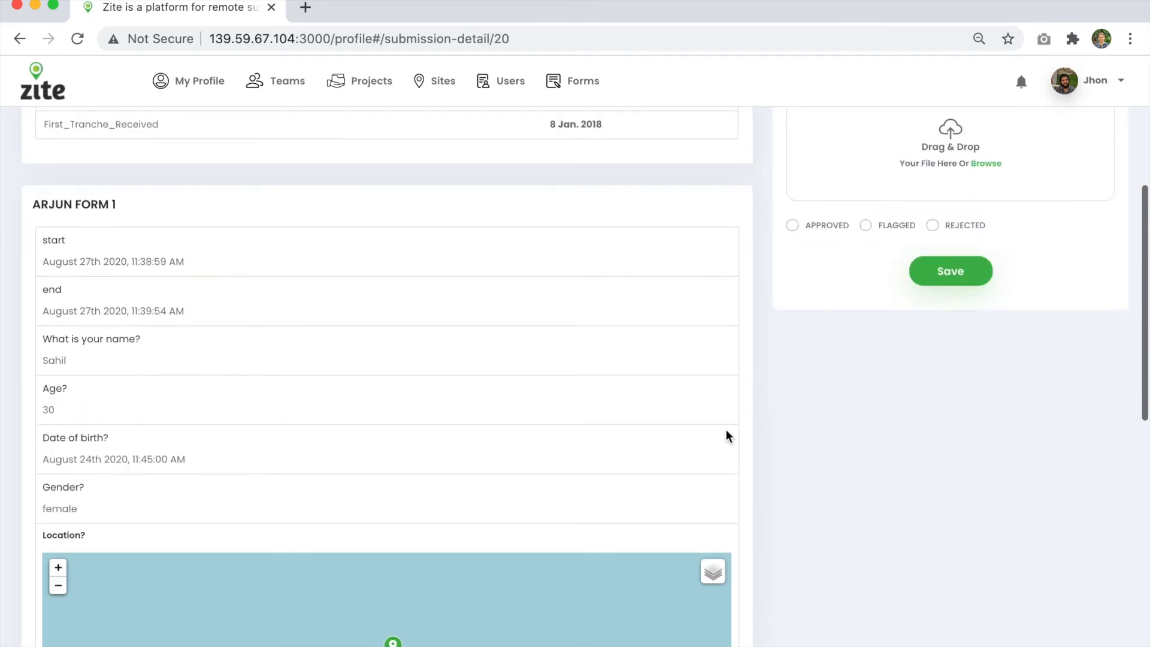
Mark the submission as Flagged with the description "I really need you to capture the photo of the user." and save the review
{"action": "left_click", "coordinate": [836, 404]}
{"action": "type", "text": "I"}
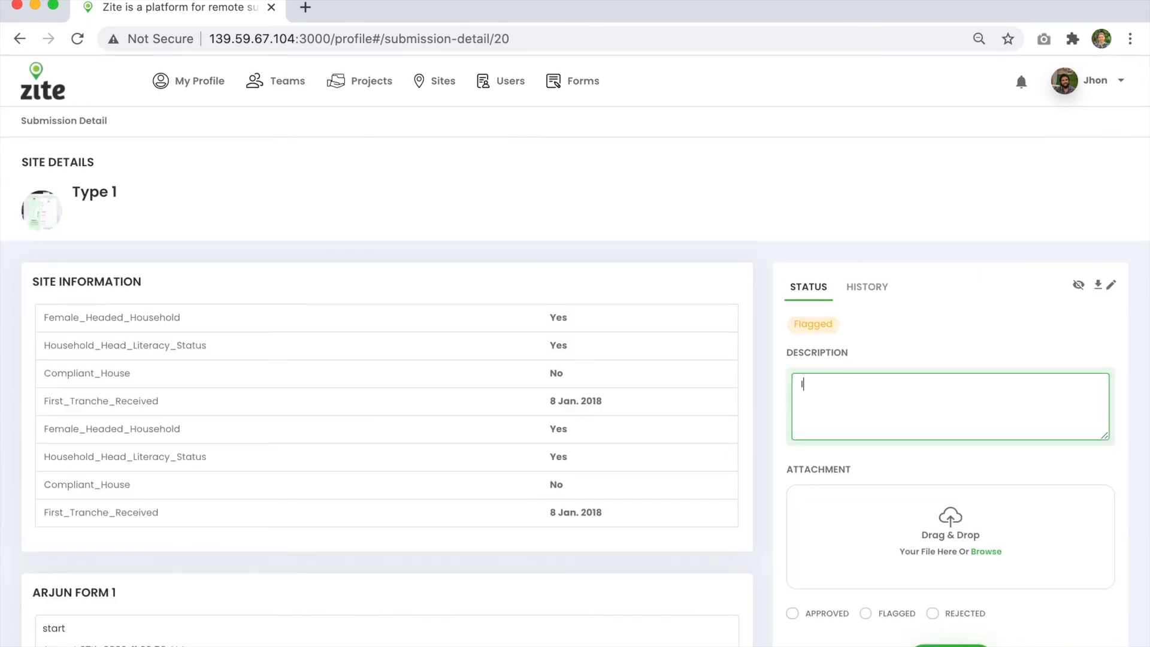
{"action": "type", "text": " really need you to capture th"}
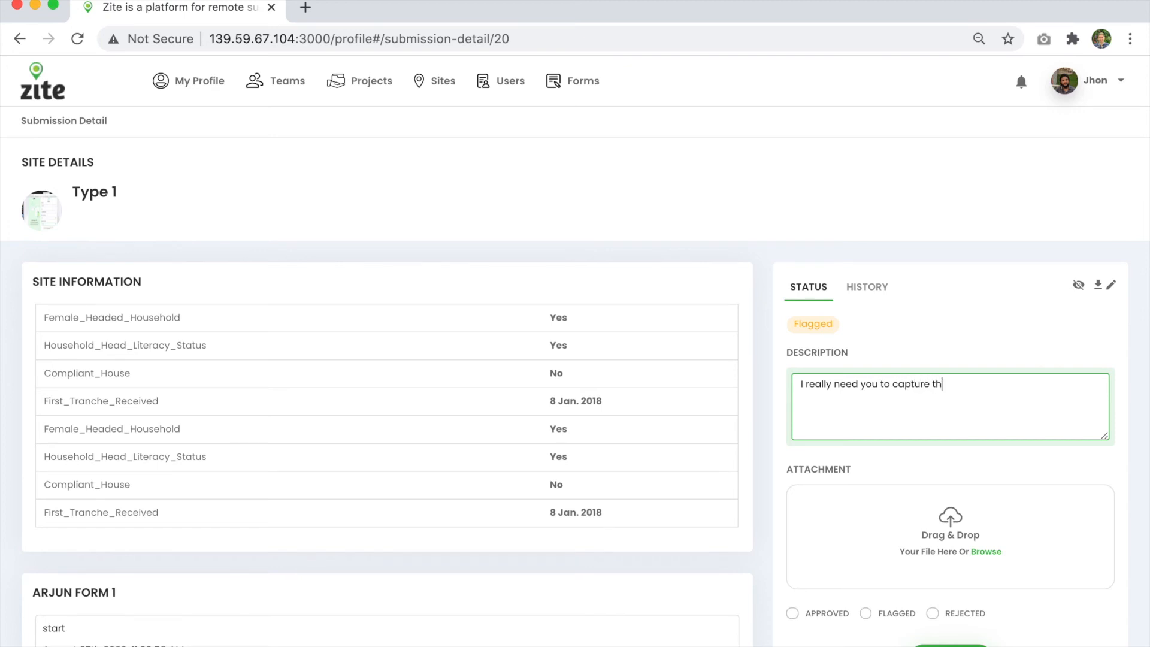
{"action": "type", "text": "e photo of the user."}
{"action": "scroll", "coordinate": [939, 434], "scroll_direction": "down", "scroll_amount": 2}
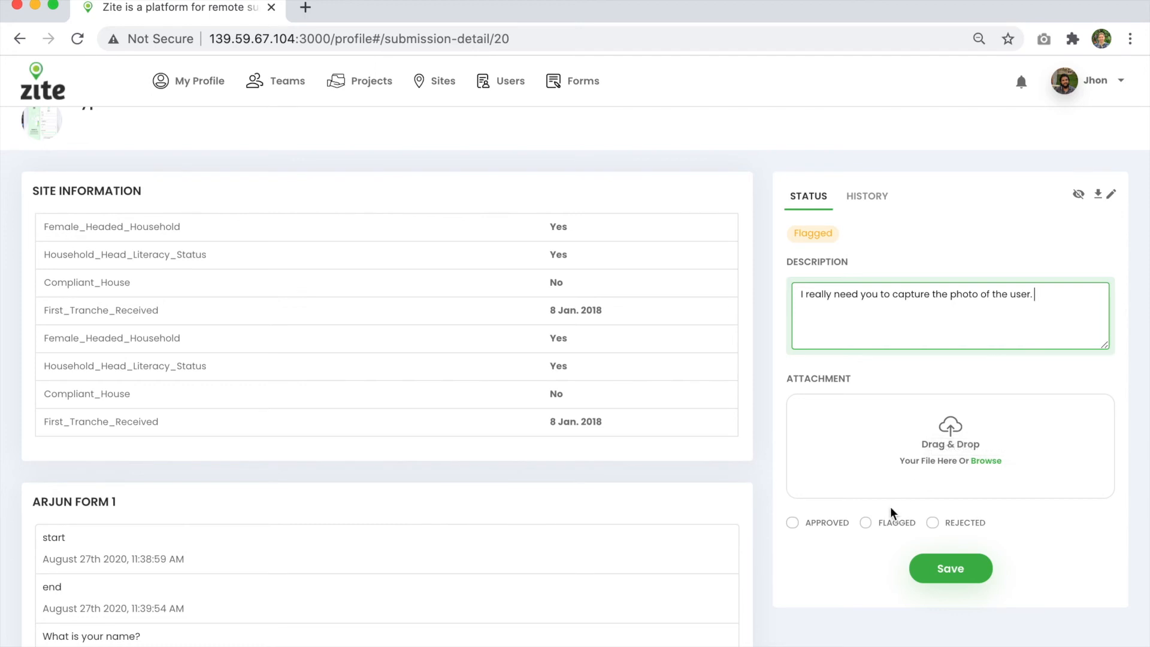
{"action": "left_click", "coordinate": [866, 523]}
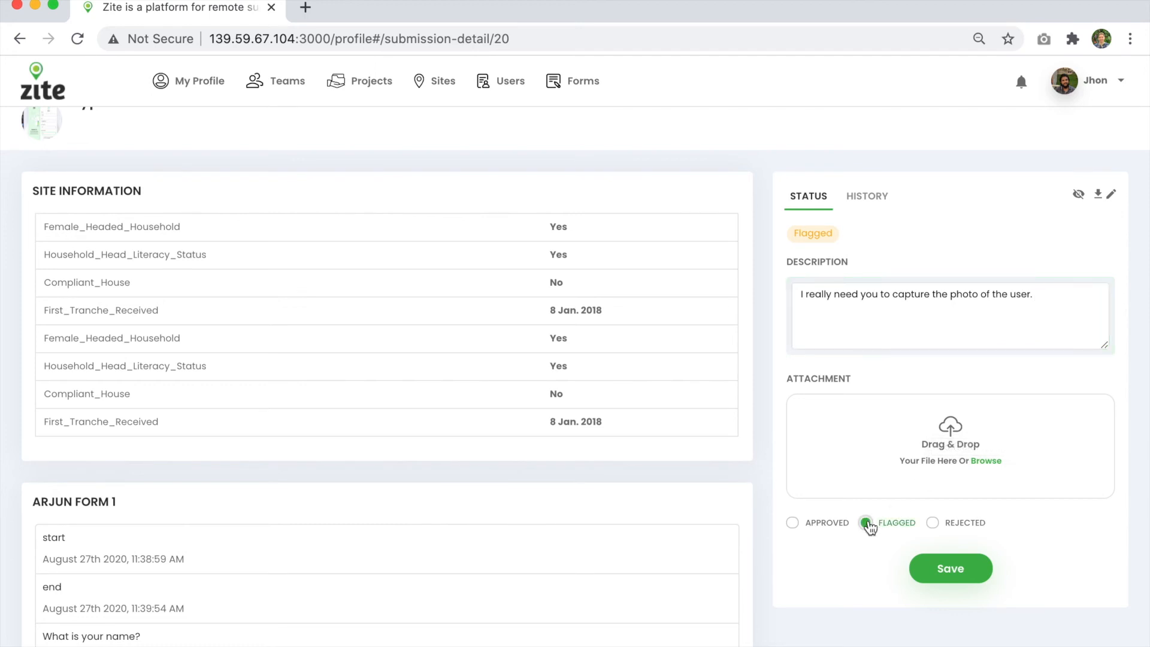
{"action": "left_click", "coordinate": [959, 570]}
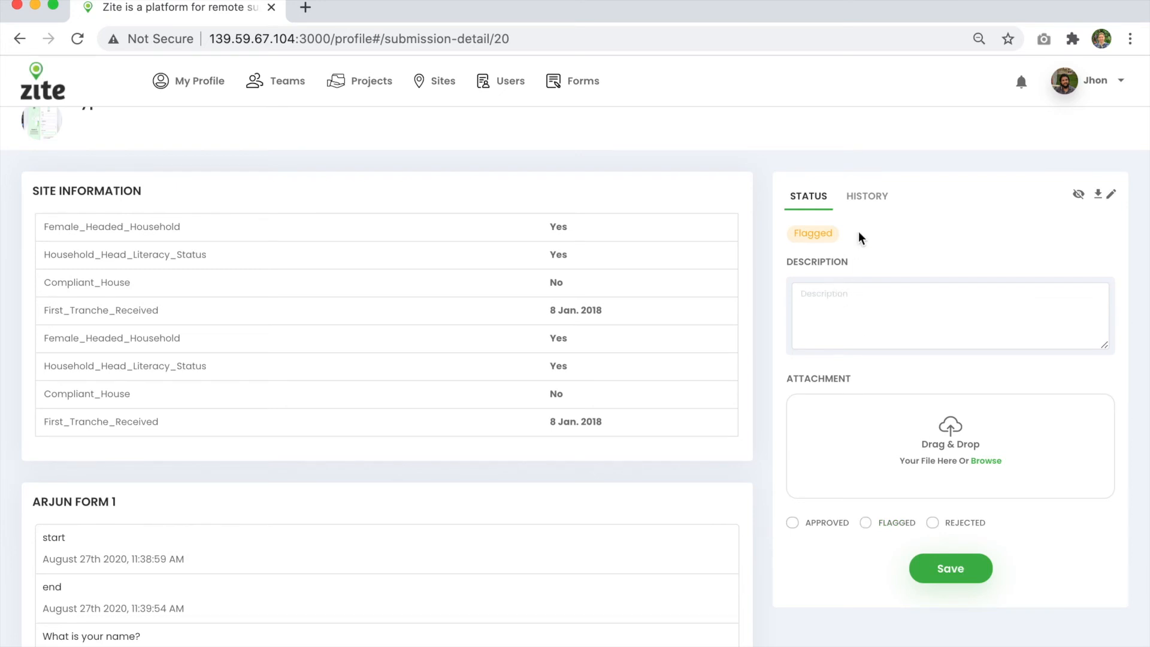
Check the submission's status history and return to the Type 1 site's overview
{"action": "left_click", "coordinate": [860, 208]}
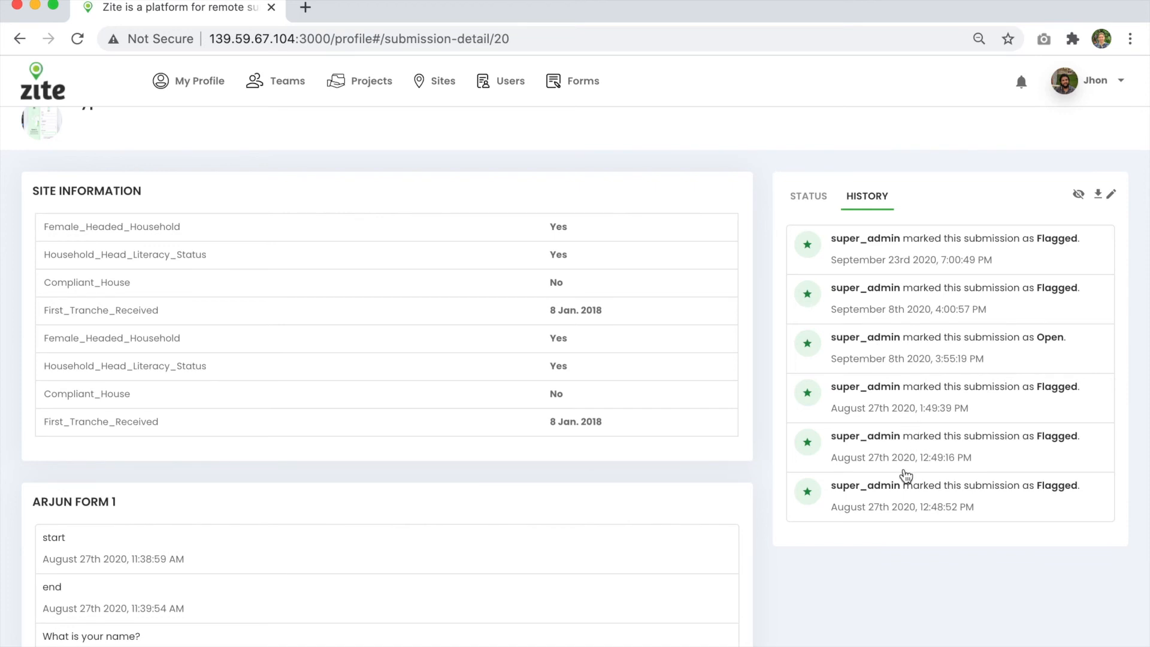
{"action": "scroll", "coordinate": [767, 358], "scroll_direction": "up", "scroll_amount": 3}
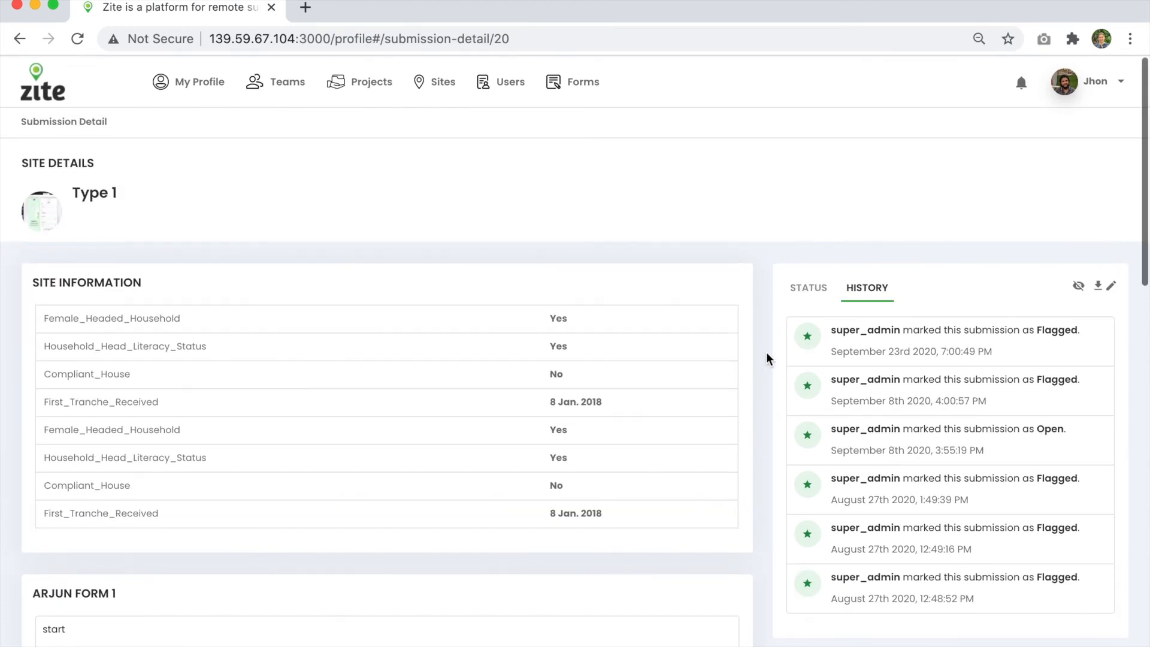
{"action": "left_click", "coordinate": [96, 192]}
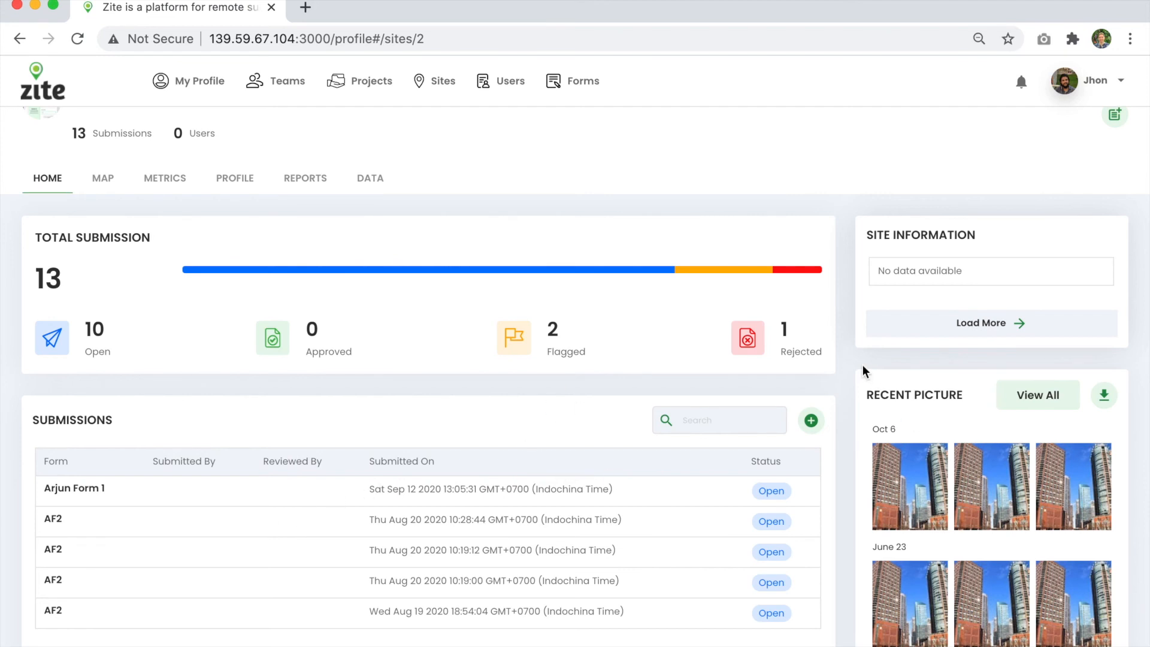
{"action": "scroll", "coordinate": [862, 369], "scroll_direction": "up", "scroll_amount": 1}
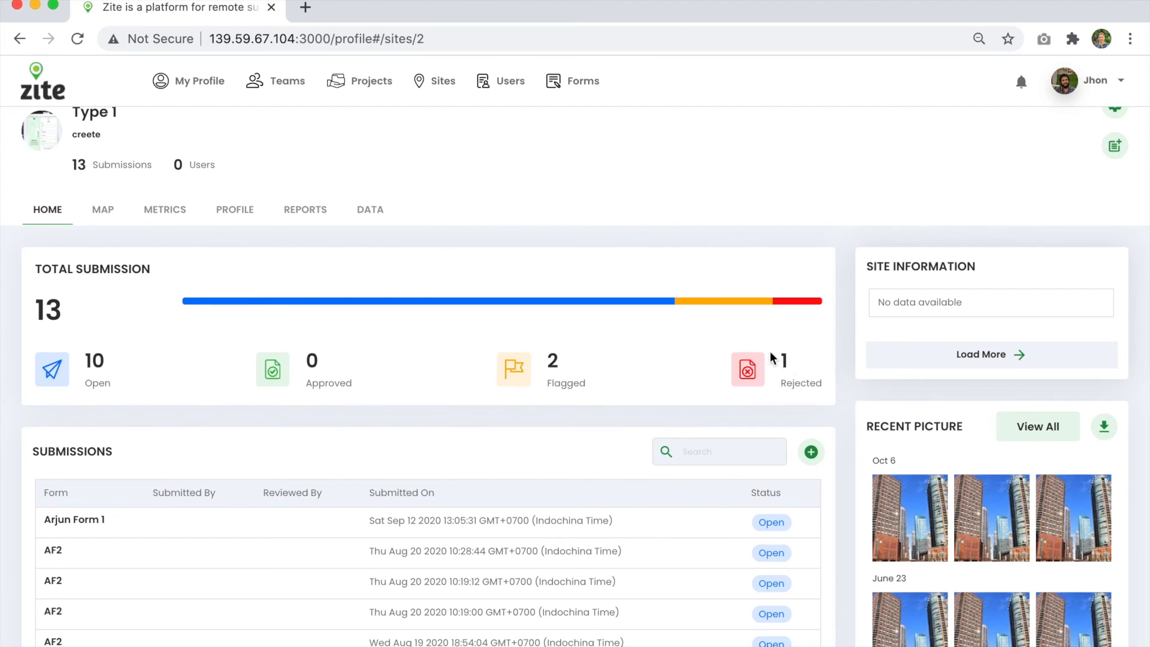
{"action": "scroll", "coordinate": [847, 341], "scroll_direction": "up", "scroll_amount": 2}
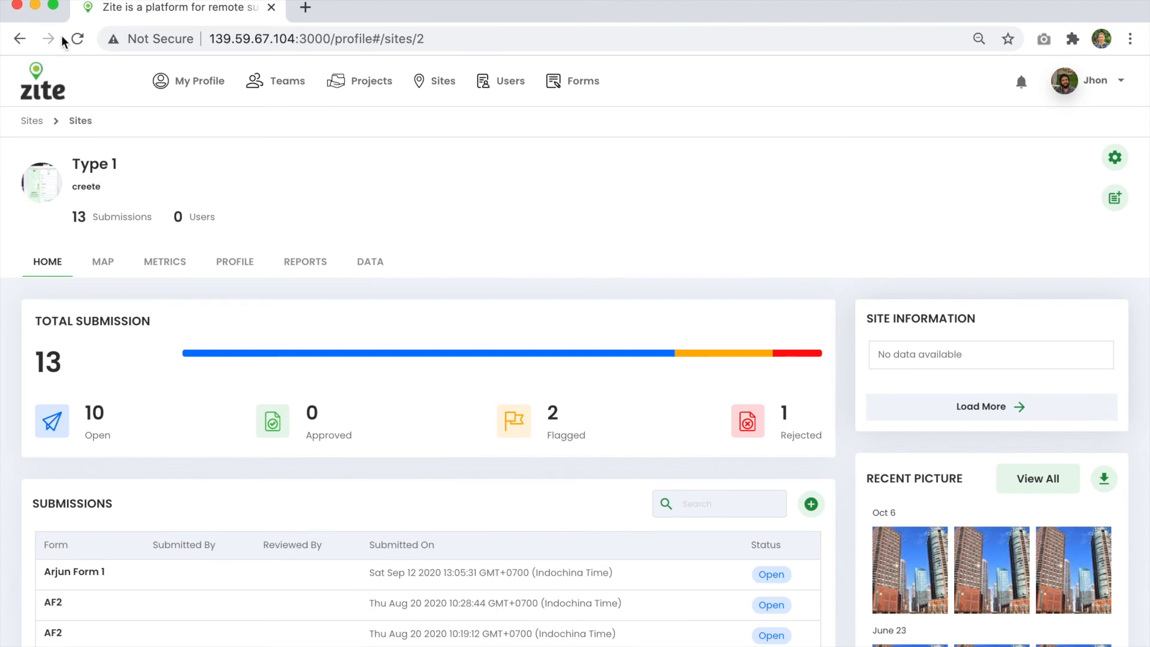
Go back to the profile, open team T2's first assigned project, Test, and look over its dashboard
{"action": "left_click", "coordinate": [20, 39]}
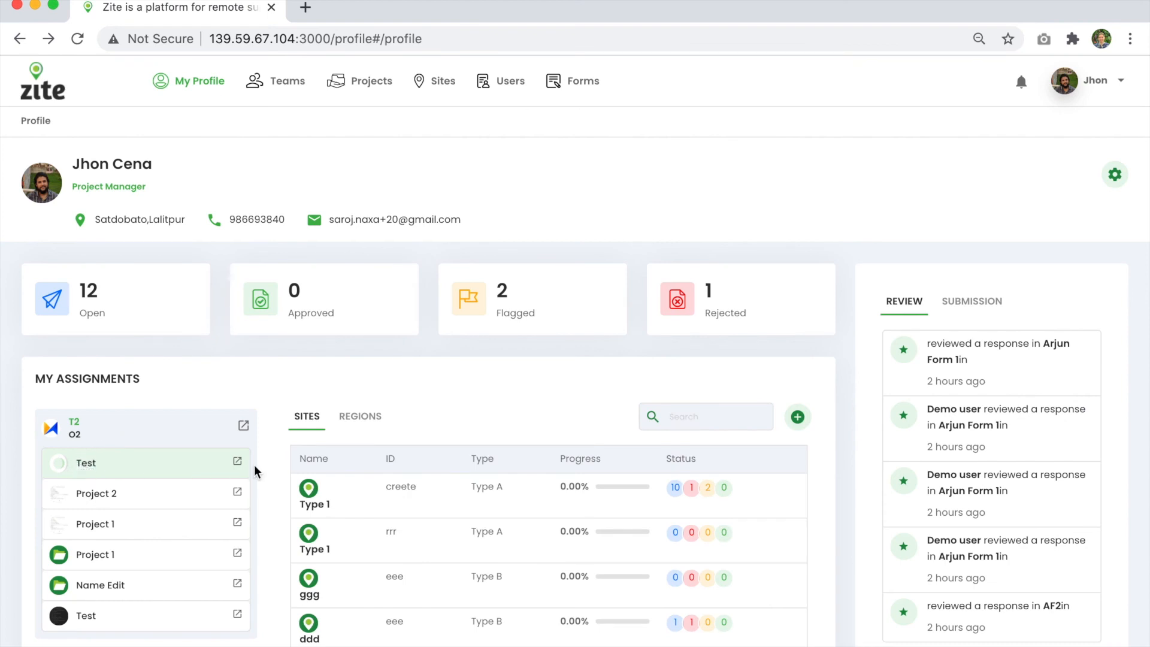
{"action": "left_click", "coordinate": [236, 462]}
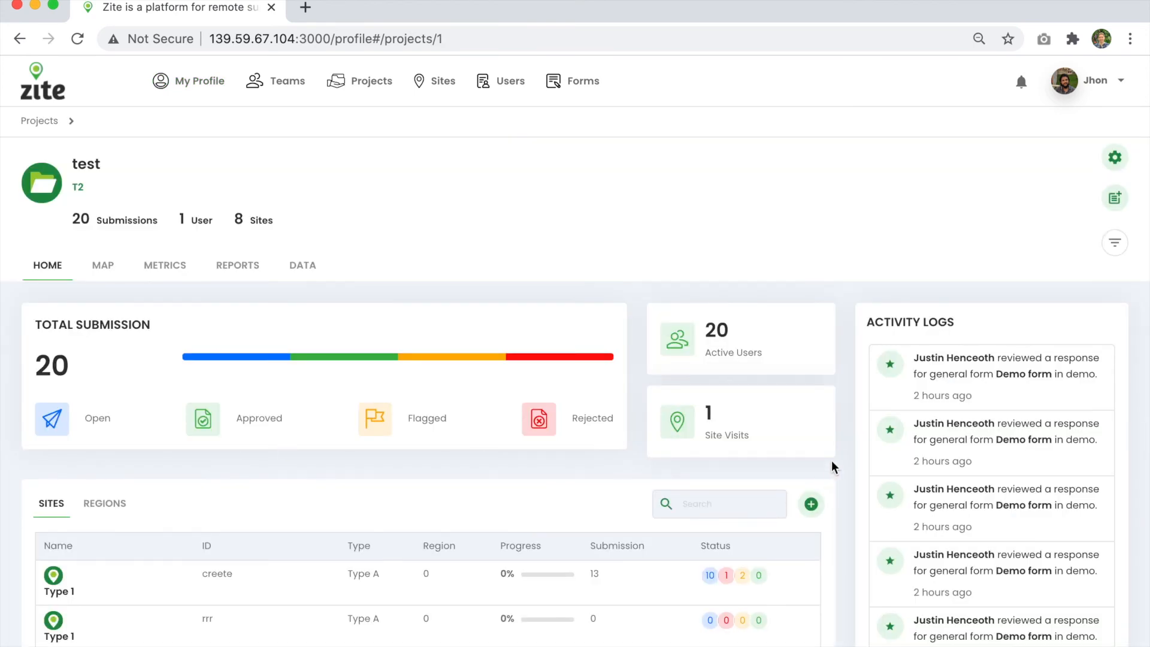
{"action": "scroll", "coordinate": [832, 462], "scroll_direction": "down", "scroll_amount": 3}
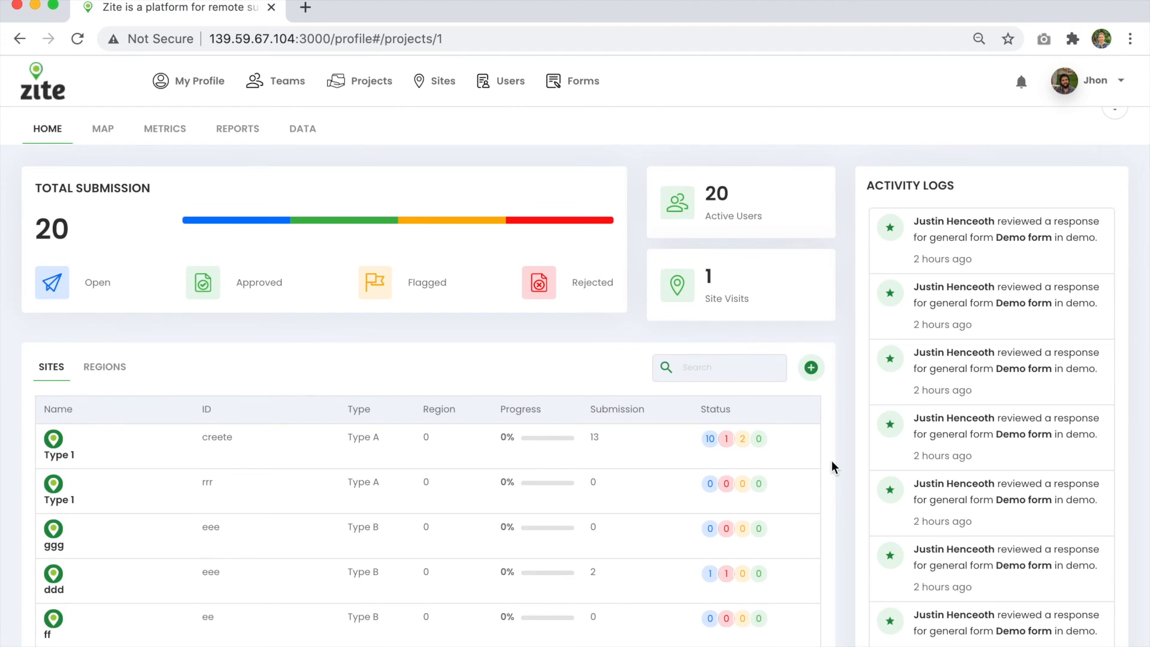
Look over the test project's dashboard, including its sites table, activity logs, form progress, submission and site progress charts, and project description
{"action": "scroll", "coordinate": [832, 464], "scroll_direction": "down", "scroll_amount": 1}
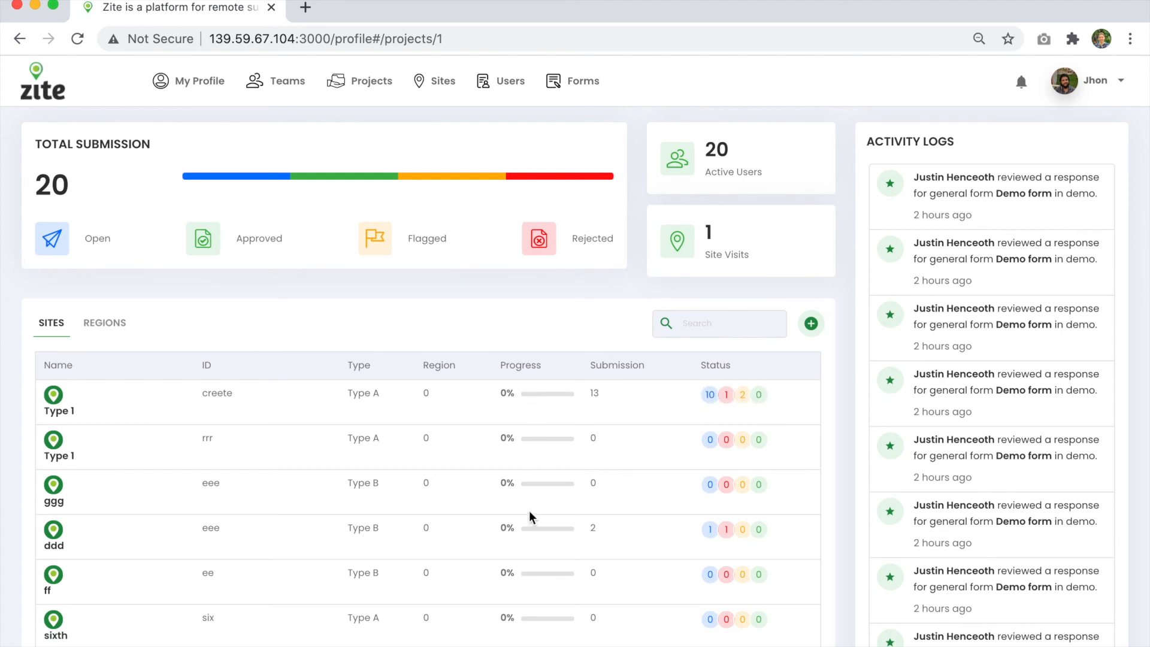
{"action": "scroll", "coordinate": [529, 512], "scroll_direction": "down", "scroll_amount": 5}
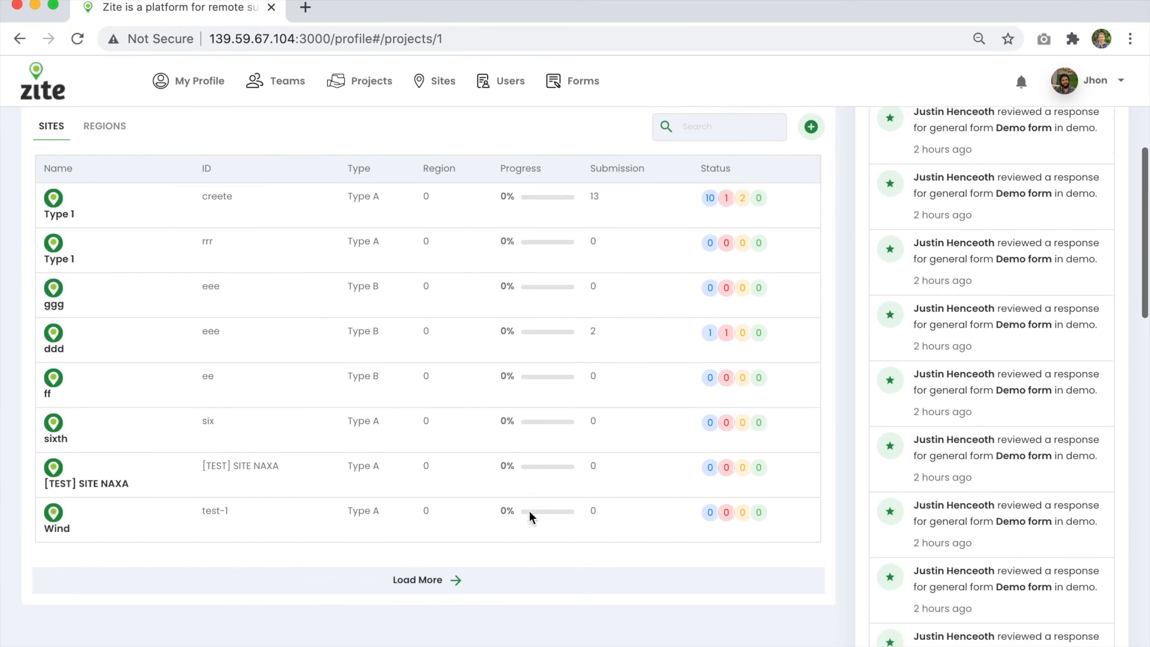
{"action": "scroll", "coordinate": [530, 510], "scroll_direction": "down", "scroll_amount": 6}
{"action": "scroll", "coordinate": [529, 510], "scroll_direction": "up", "scroll_amount": 10}
{"action": "scroll", "coordinate": [530, 511], "scroll_direction": "up", "scroll_amount": 2}
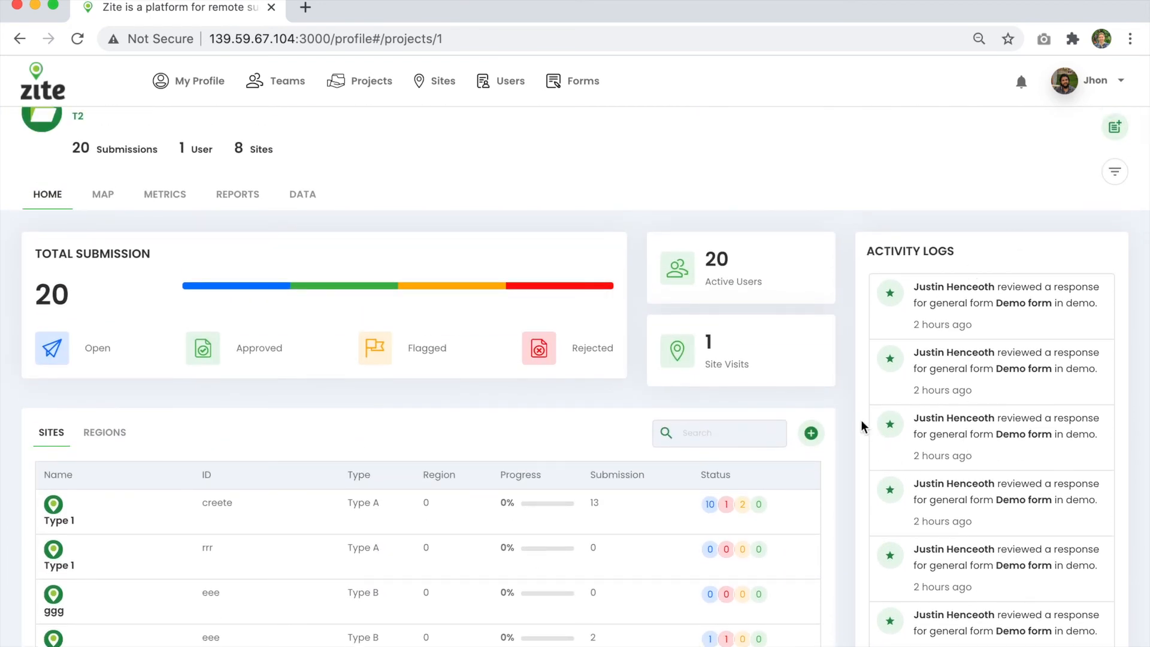
{"action": "scroll", "coordinate": [851, 414], "scroll_direction": "down", "scroll_amount": 15}
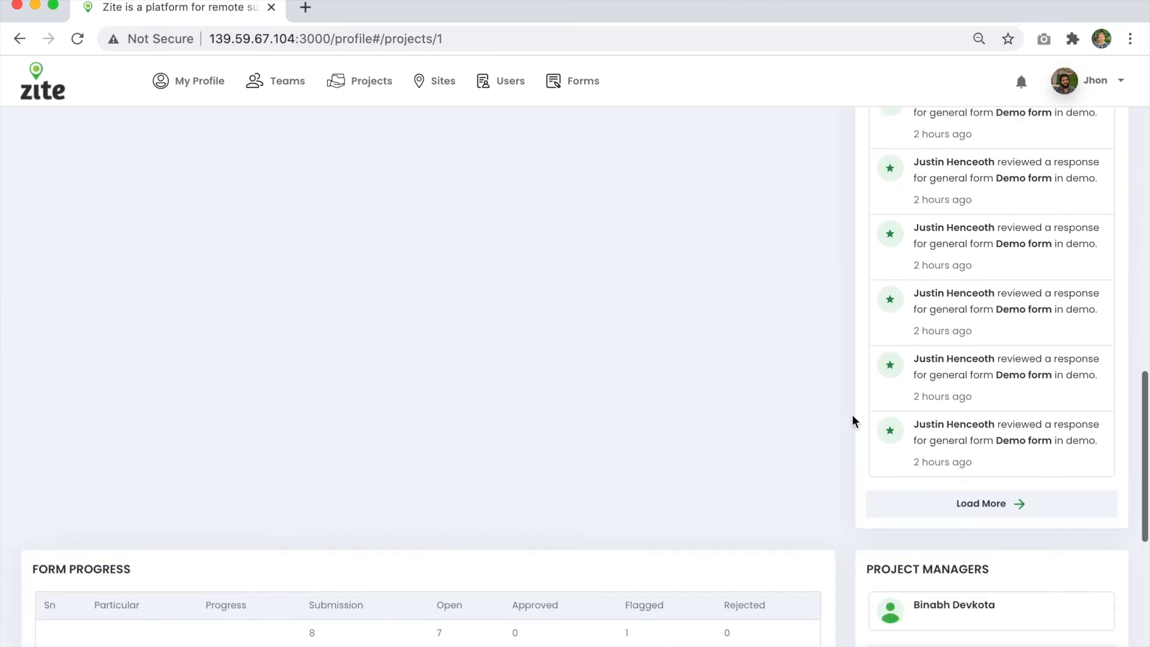
{"action": "scroll", "coordinate": [852, 414], "scroll_direction": "down", "scroll_amount": 5}
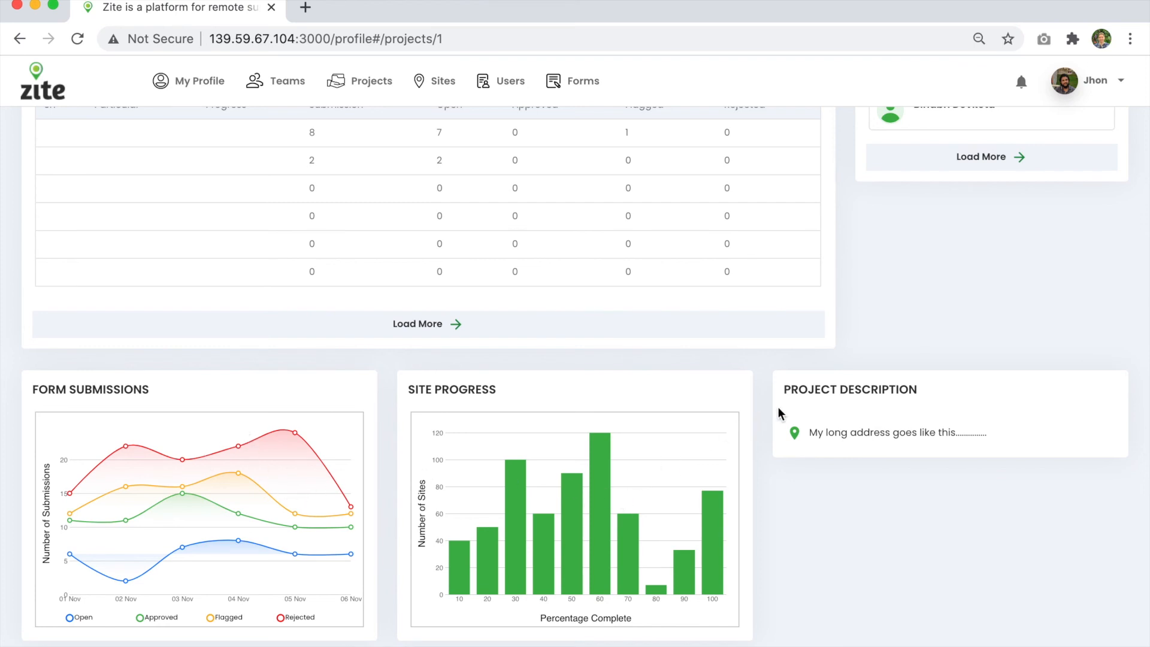
{"action": "scroll", "coordinate": [761, 404], "scroll_direction": "up", "scroll_amount": 10}
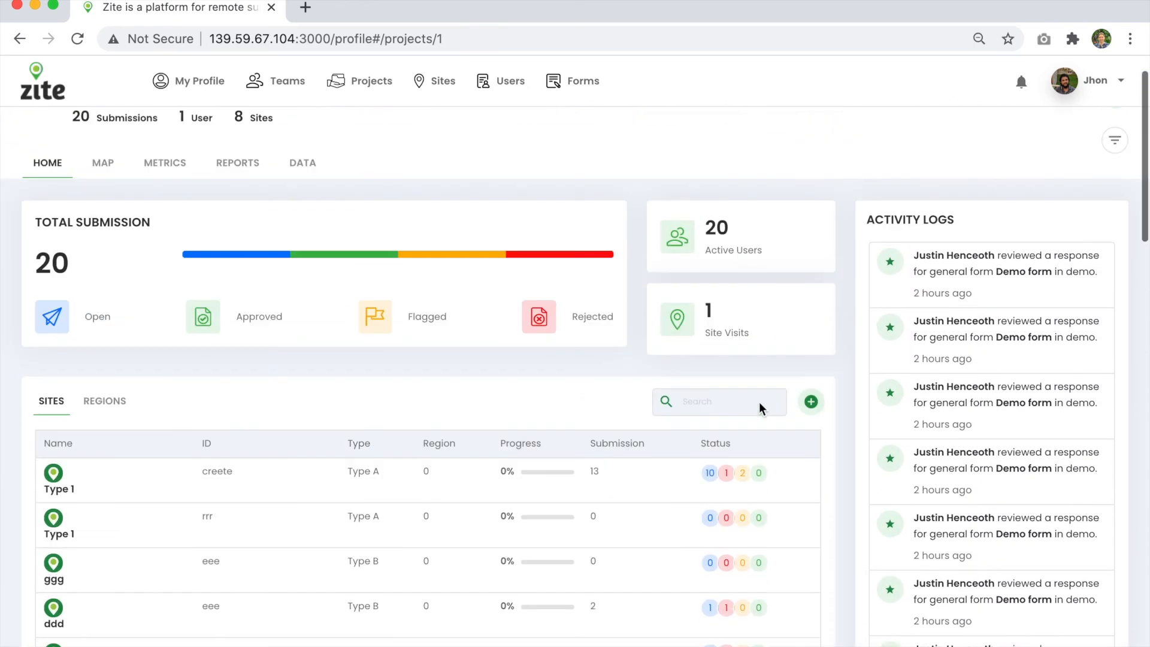
{"action": "scroll", "coordinate": [759, 402], "scroll_direction": "up", "scroll_amount": 2}
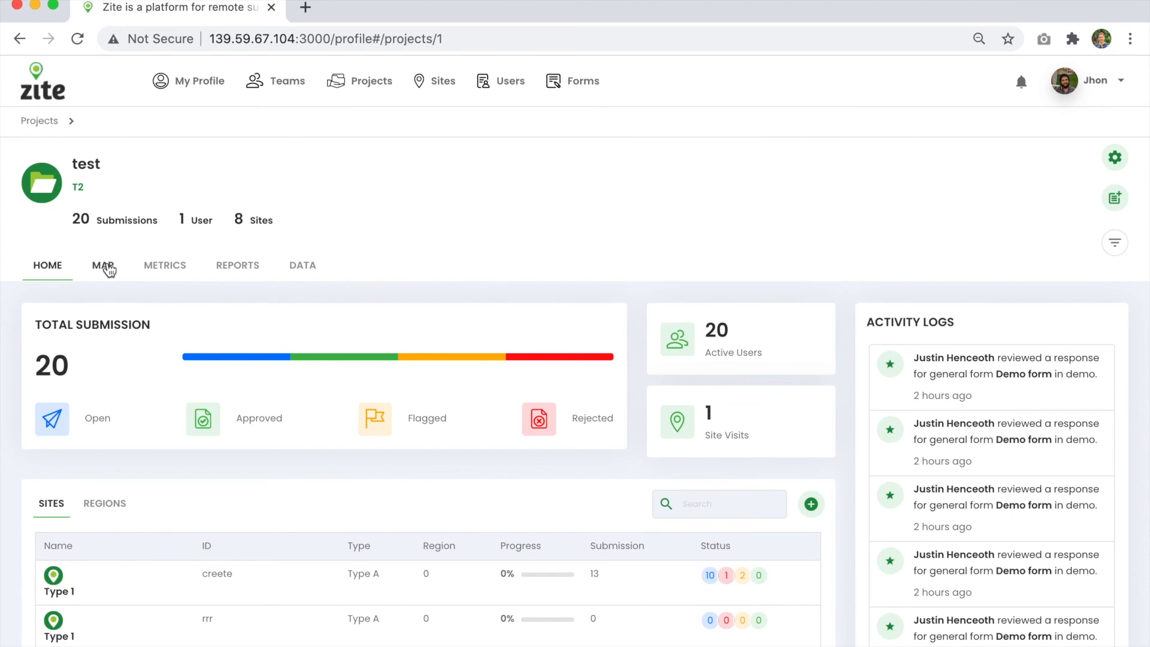
View the test project's site map and look through its data on site-specific general forms
{"action": "left_click", "coordinate": [105, 267]}
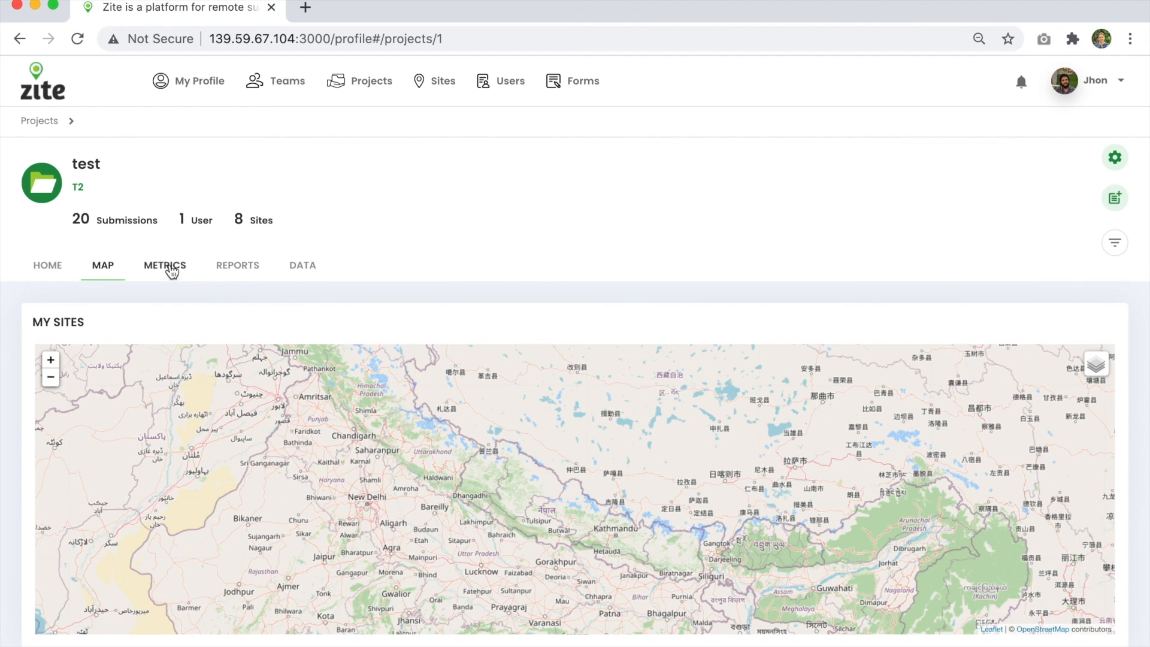
{"action": "left_click", "coordinate": [303, 267]}
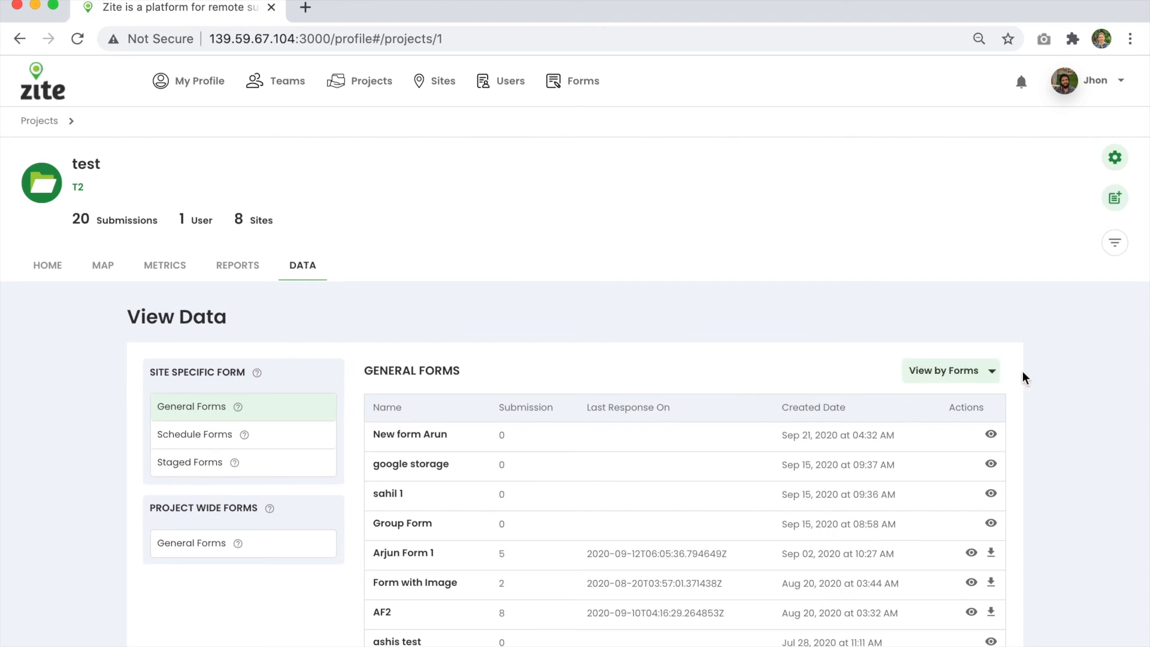
{"action": "scroll", "coordinate": [1022, 378], "scroll_direction": "down", "scroll_amount": 3}
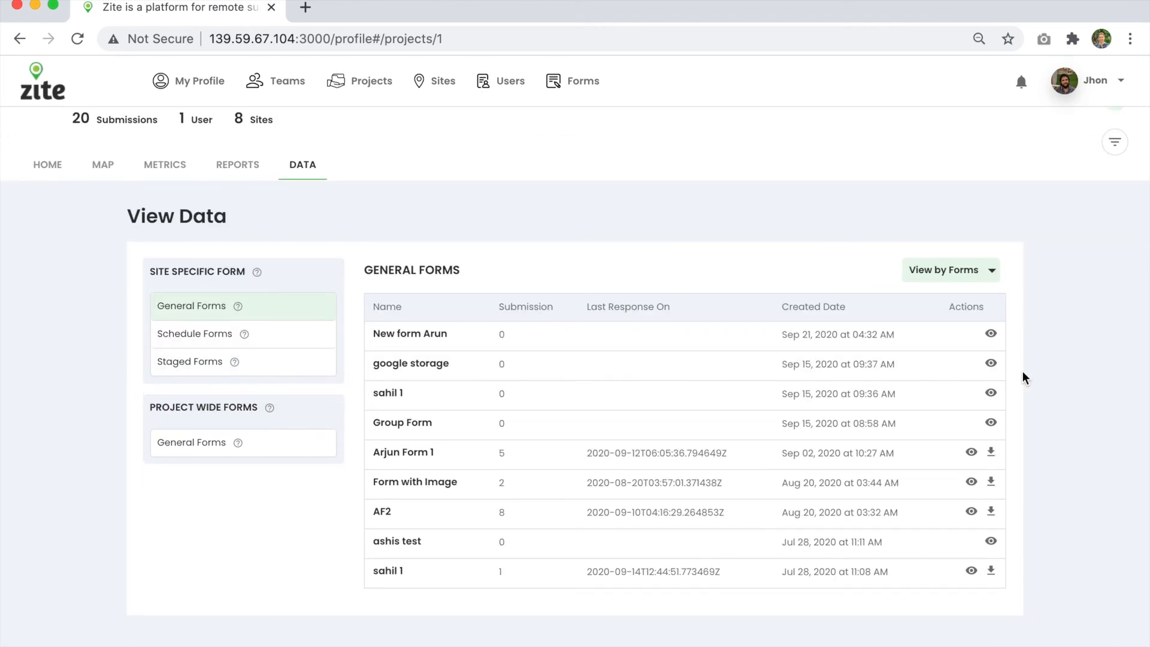
{"action": "scroll", "coordinate": [1022, 371], "scroll_direction": "up", "scroll_amount": 3}
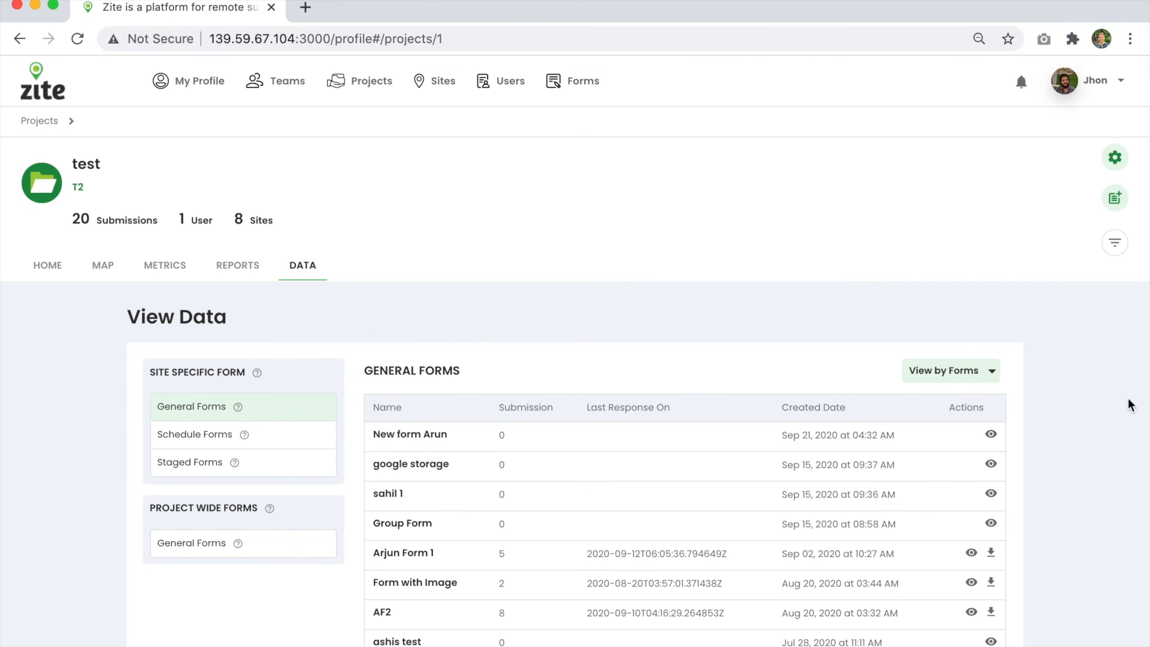
{"action": "scroll", "coordinate": [1123, 397], "scroll_direction": "down", "scroll_amount": 2}
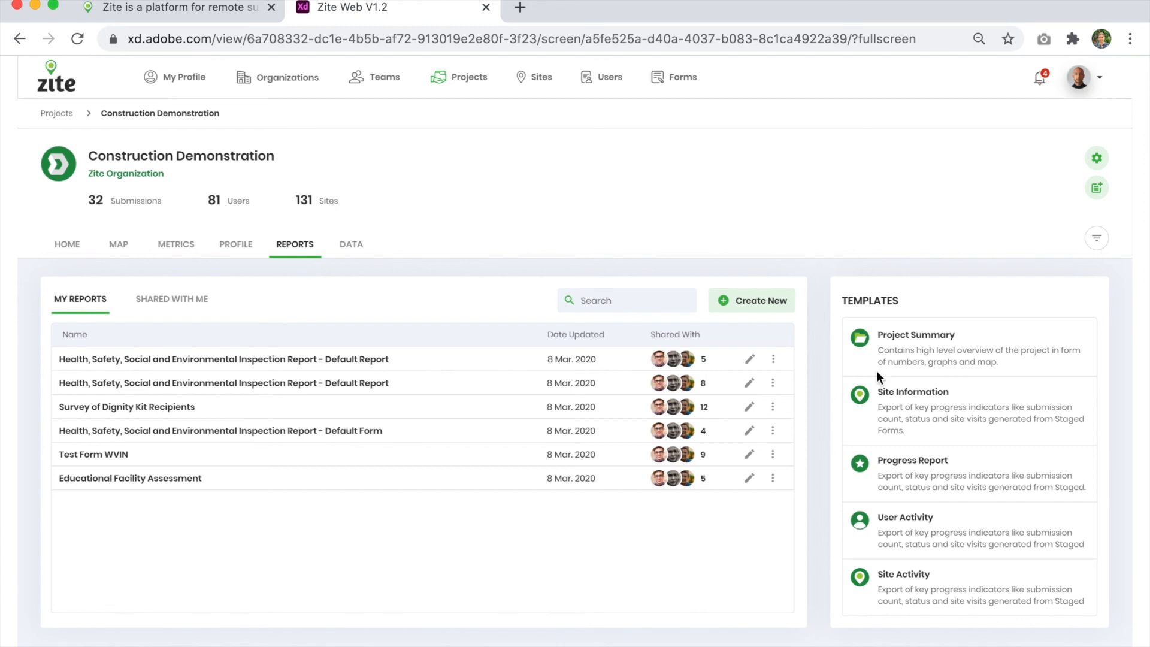
In the Zite Web V1.2 prototype, create a new report for Construction Demonstration, viewing its metrics and site information columns
{"action": "left_click", "coordinate": [773, 359]}
{"action": "left_click", "coordinate": [911, 337]}
{"action": "left_click", "coordinate": [736, 307]}
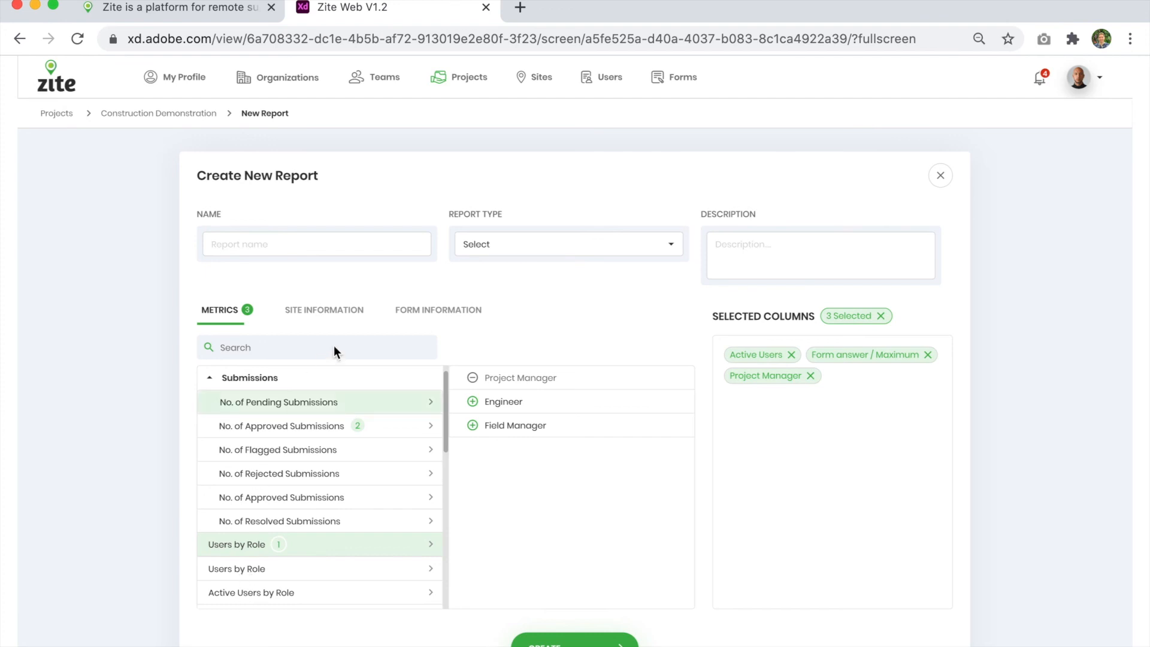
{"action": "left_click", "coordinate": [323, 316]}
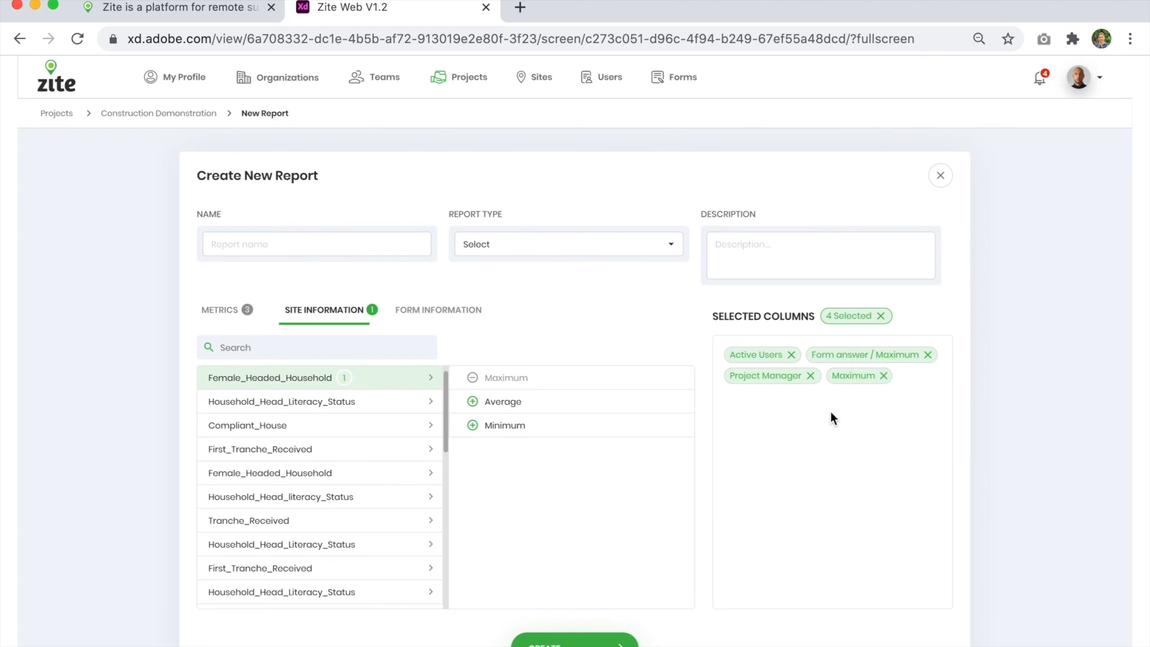
{"action": "left_click", "coordinate": [575, 640]}
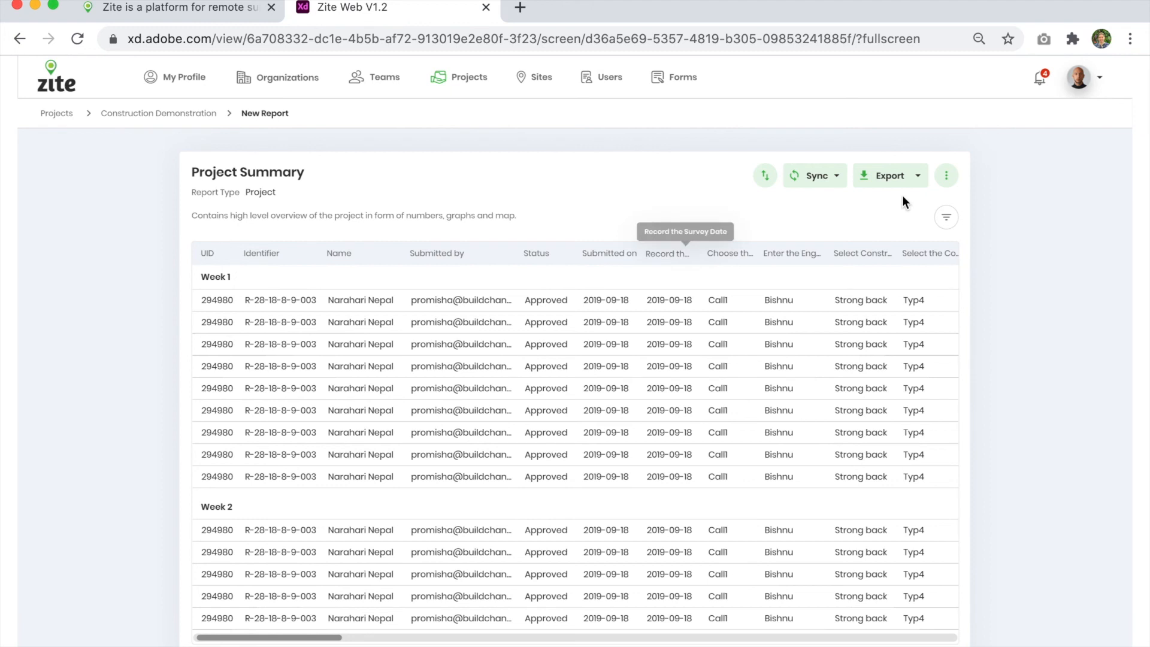
Examine the Project Summary report's export formats and its sync and filter controls
{"action": "left_click", "coordinate": [913, 174]}
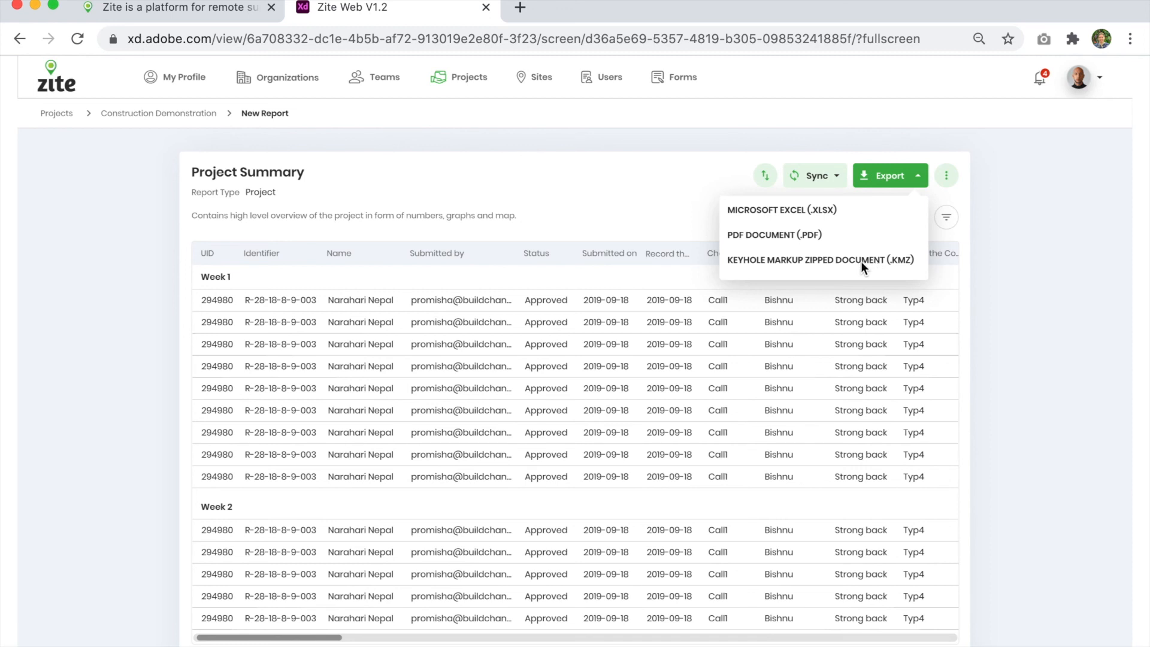
{"action": "left_click", "coordinate": [910, 171]}
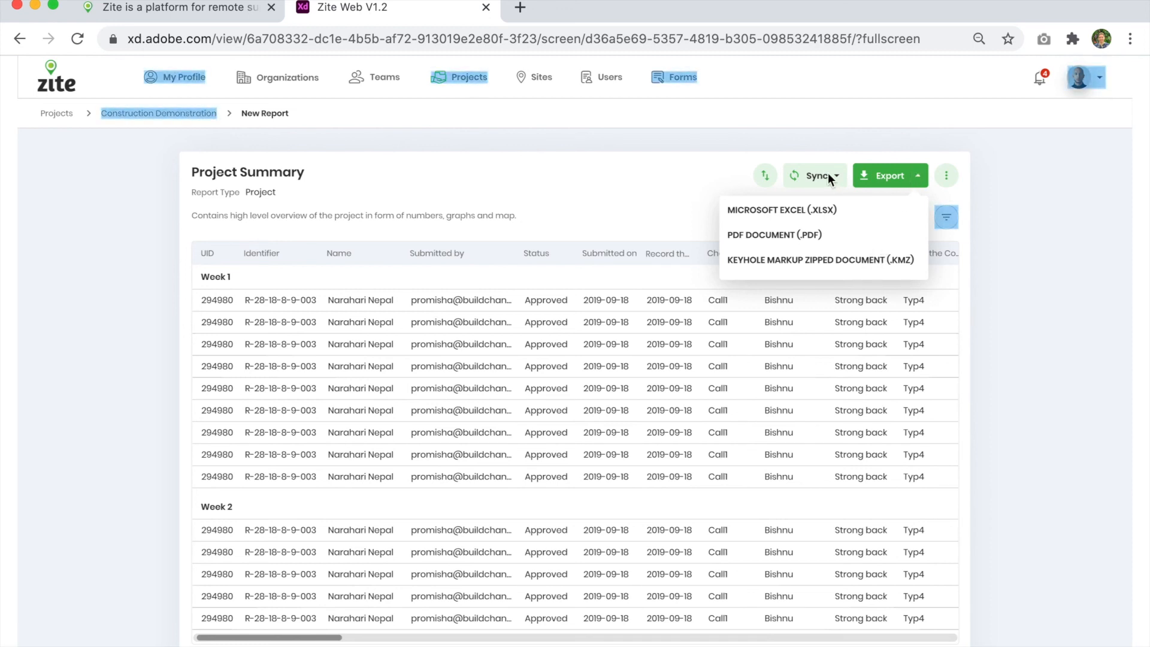
{"action": "left_click", "coordinate": [715, 171]}
{"action": "left_click", "coordinate": [837, 175]}
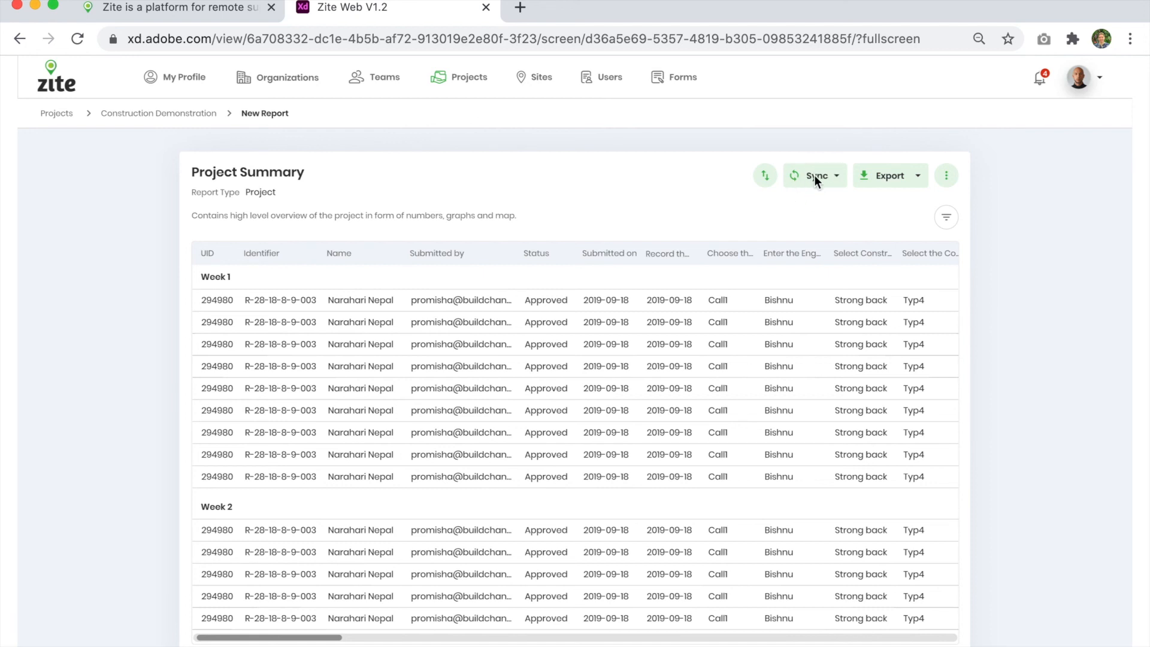
{"action": "left_click", "coordinate": [945, 220]}
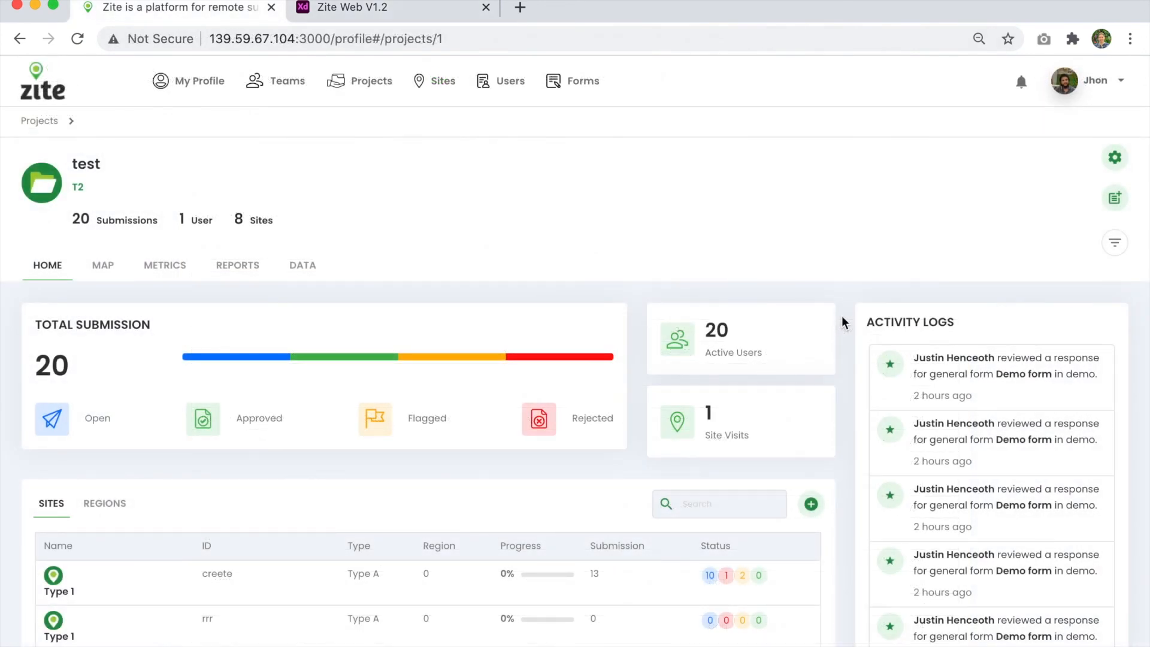
Return to the Zite web app and open the My Profile page
{"action": "left_click", "coordinate": [192, 85]}
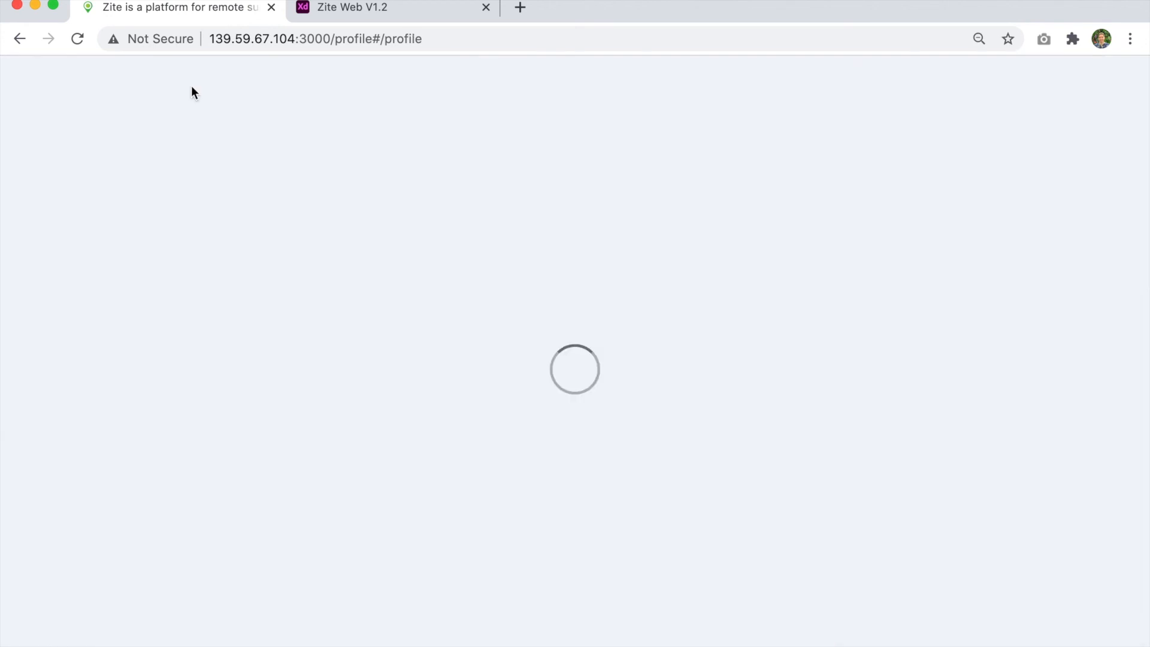